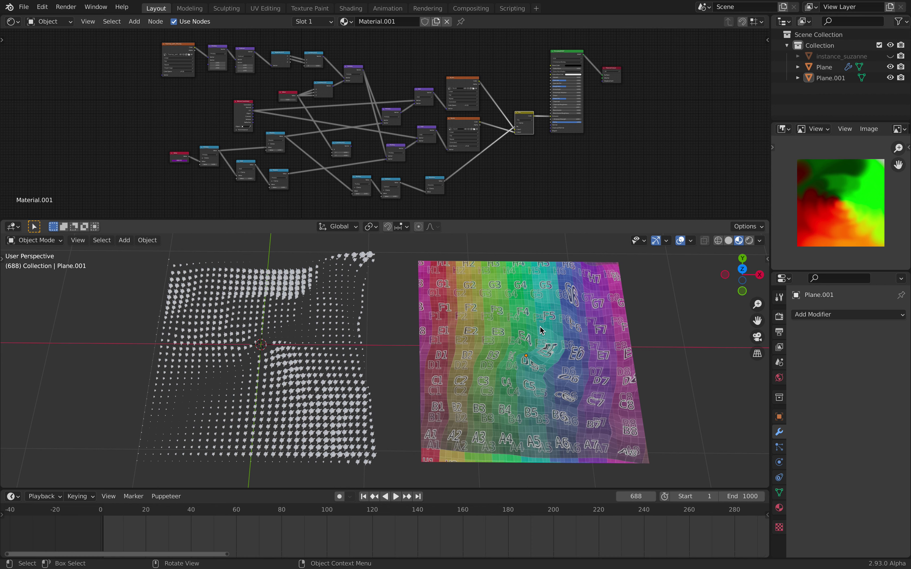
Step: Select the UV-grid textured plane and play the animation to preview its flow distortion
click(524, 291)
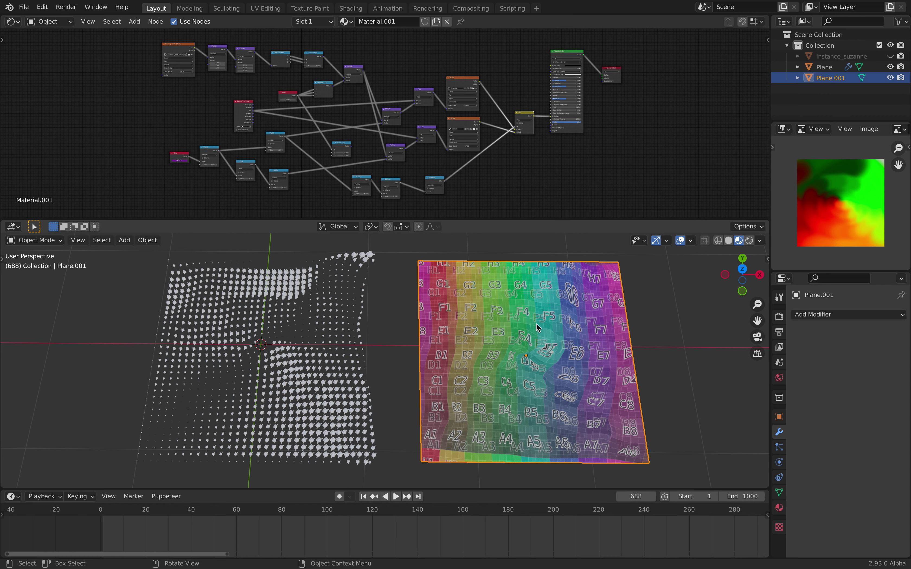
key(space)
scroll(536, 327, up, 1)
middle_drag(536, 328, 538, 330)
key(space)
Step: Enlarge the node editor and examine the Material.001 node tree alongside the flow map image
middle_drag(392, 121, 381, 136)
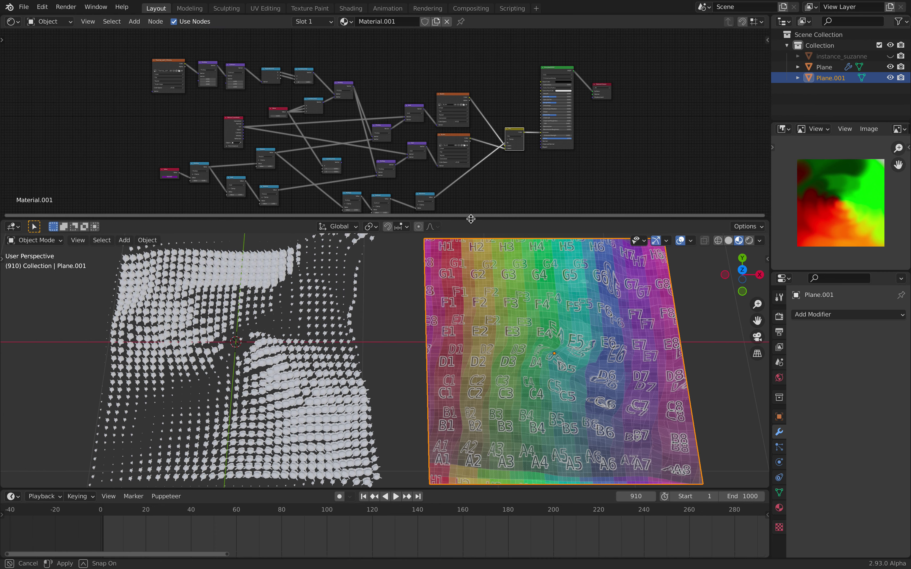
drag(474, 218, 460, 279)
ctrl+middle_drag(459, 266, 432, 215)
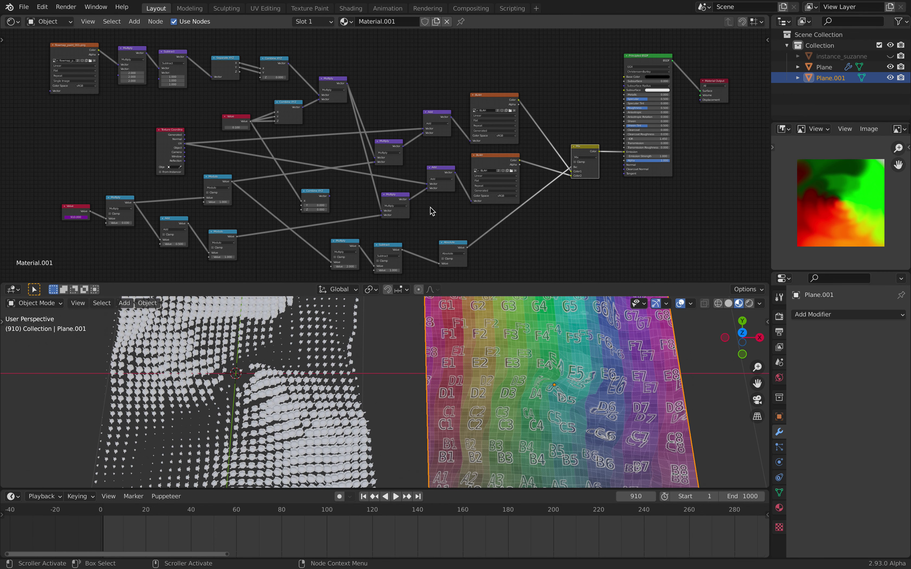
scroll(385, 181, down, 1)
mouse_move(397, 180)
middle_down()
mouse_move(394, 168)
mouse_move(432, 173)
mouse_move(360, 156)
middle_up()
scroll(425, 165, up, 2)
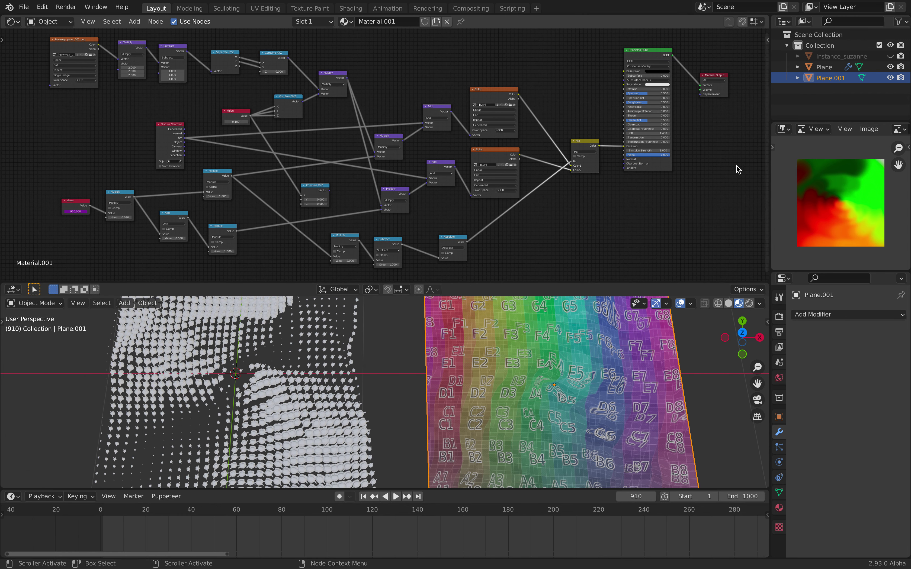
scroll(810, 215, up, 2)
scroll(810, 213, down, 2)
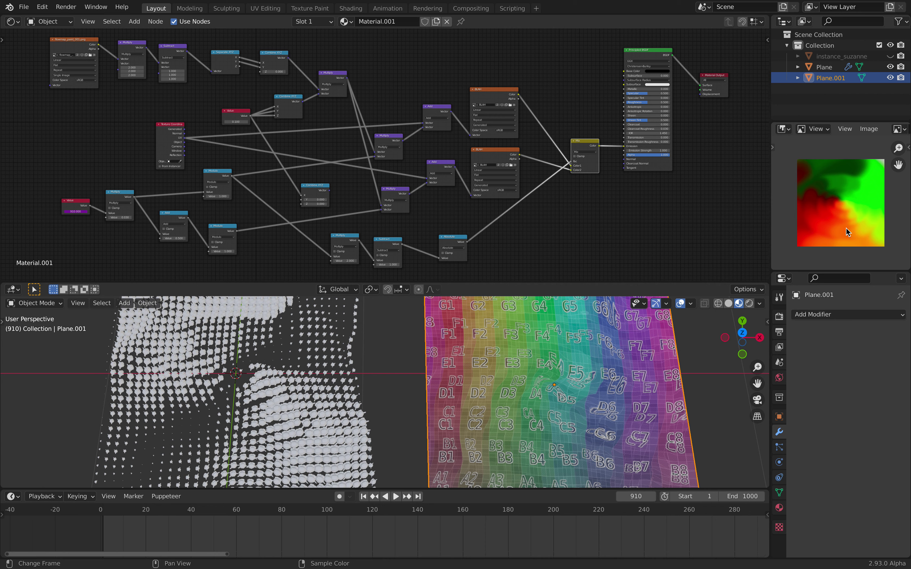
scroll(845, 181, up, 2)
scroll(840, 182, down, 1)
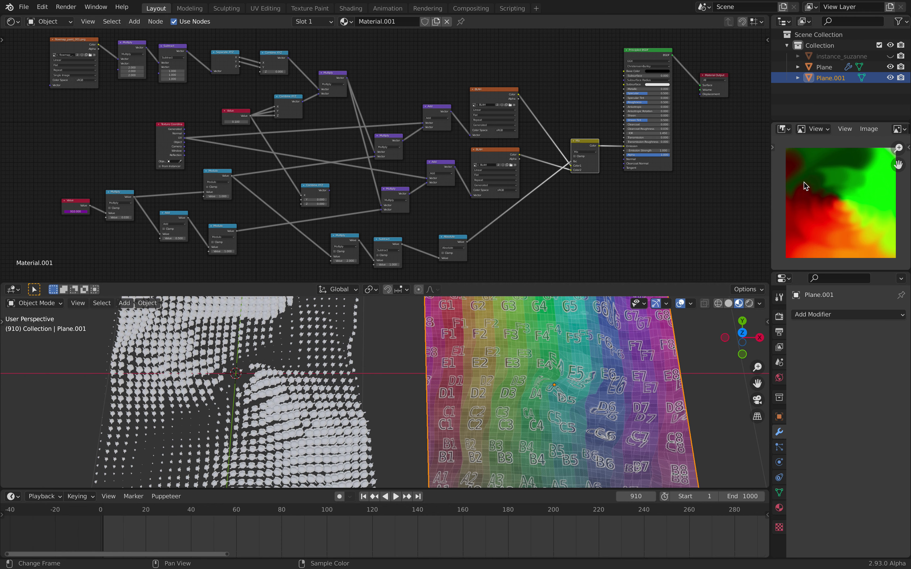
middle_drag(434, 148, 475, 153)
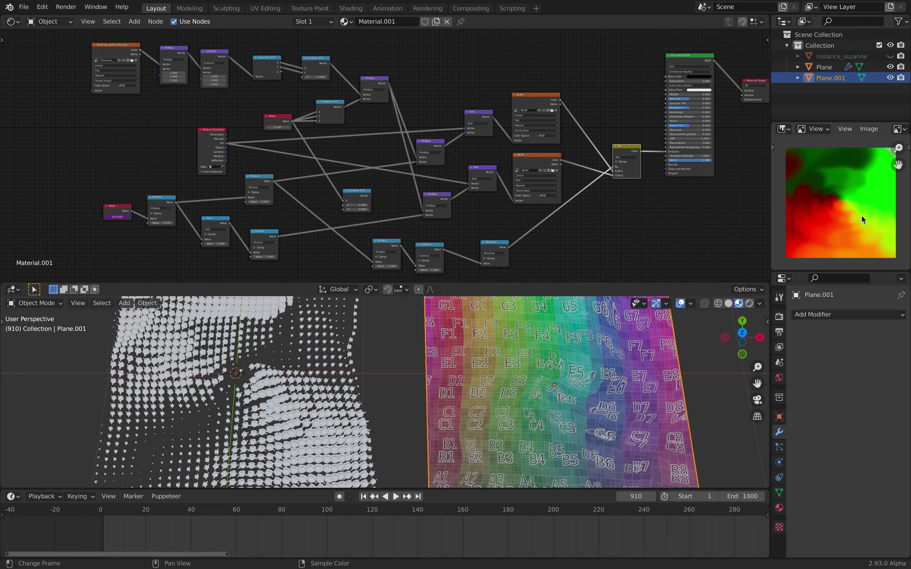
Step: Shift the flowmap_paint_001.png image node and the first Multiply node slightly to the left
scroll(372, 126, up, 3)
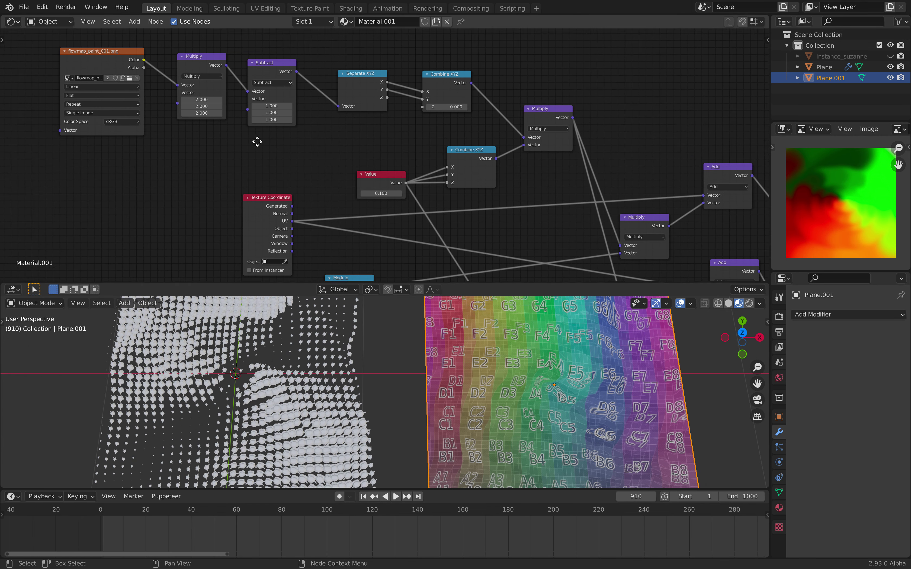
drag(151, 81, 132, 87)
drag(257, 88, 246, 88)
middle_drag(298, 99, 182, 72)
Step: Enlarge the 3D viewport and replay the animation of the instances and the distorted textured plane
drag(451, 282, 452, 193)
key(space)
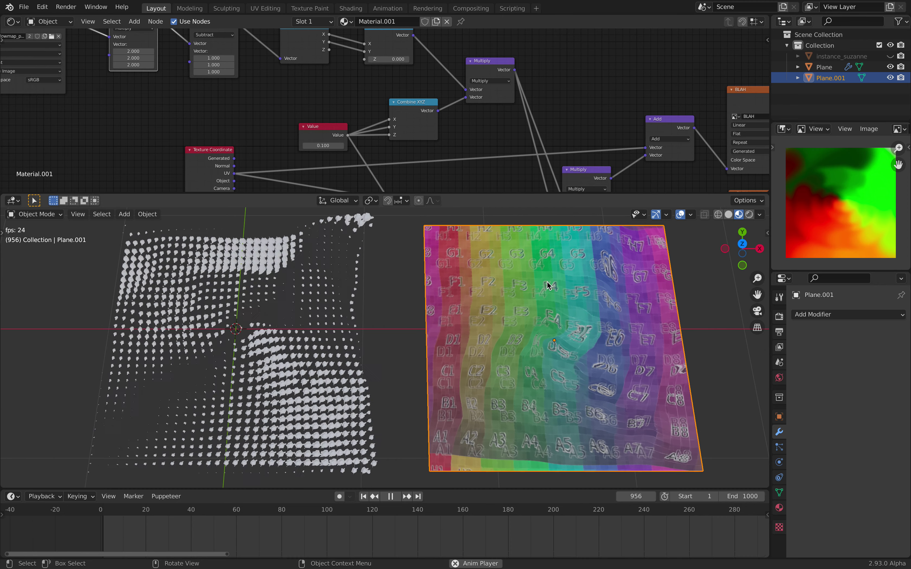
key(space)
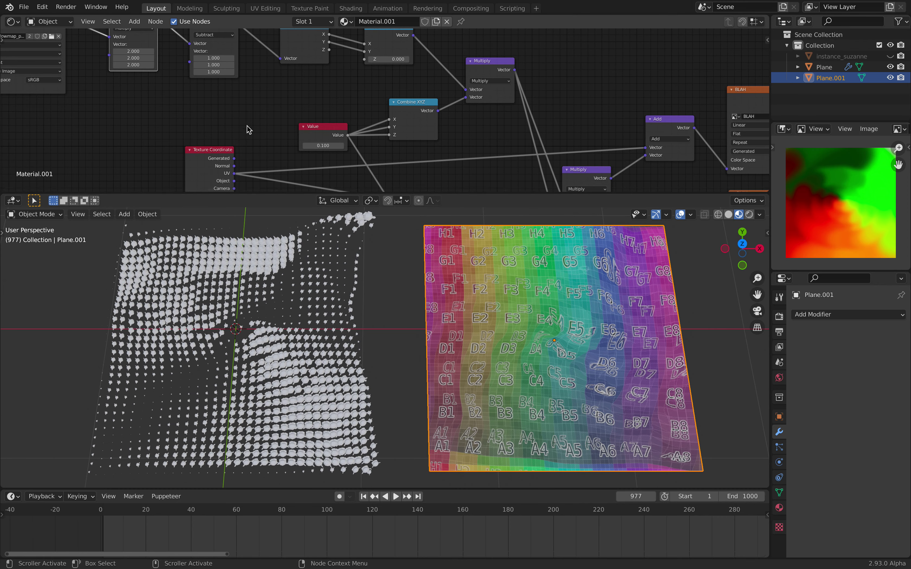
Step: Search the add-on preferences for "flow" to review the Flow Map Painter details, then close the preferences
click(47, 7)
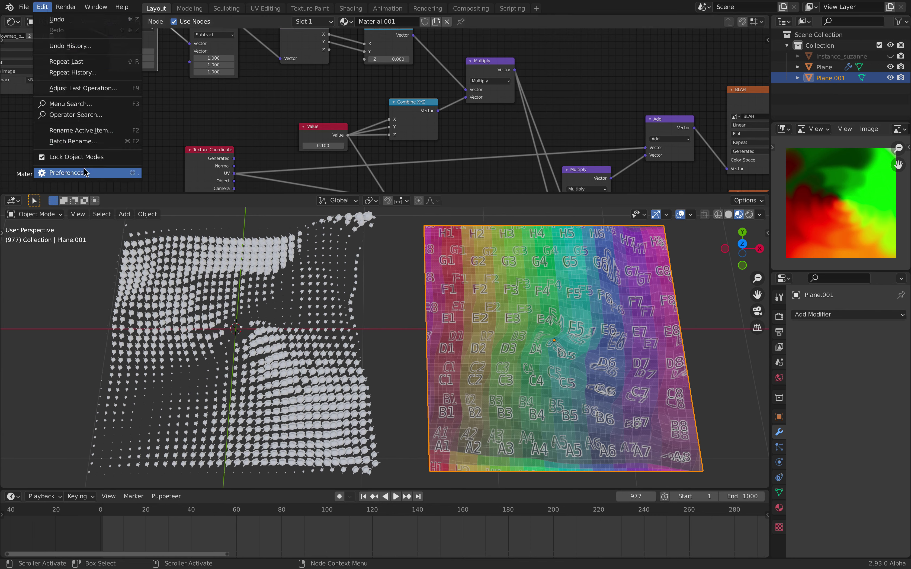
click(86, 173)
click(310, 69)
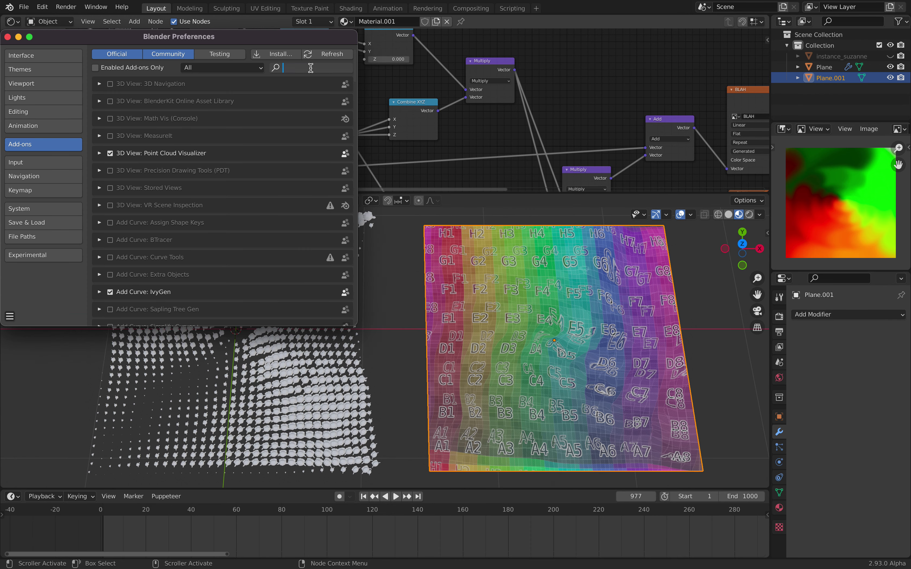
text(flow)
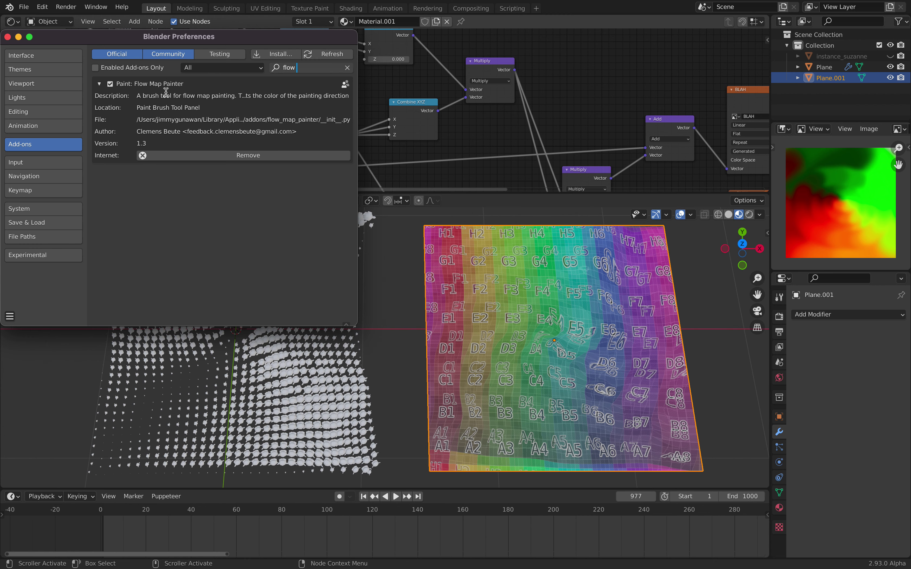
key(Return)
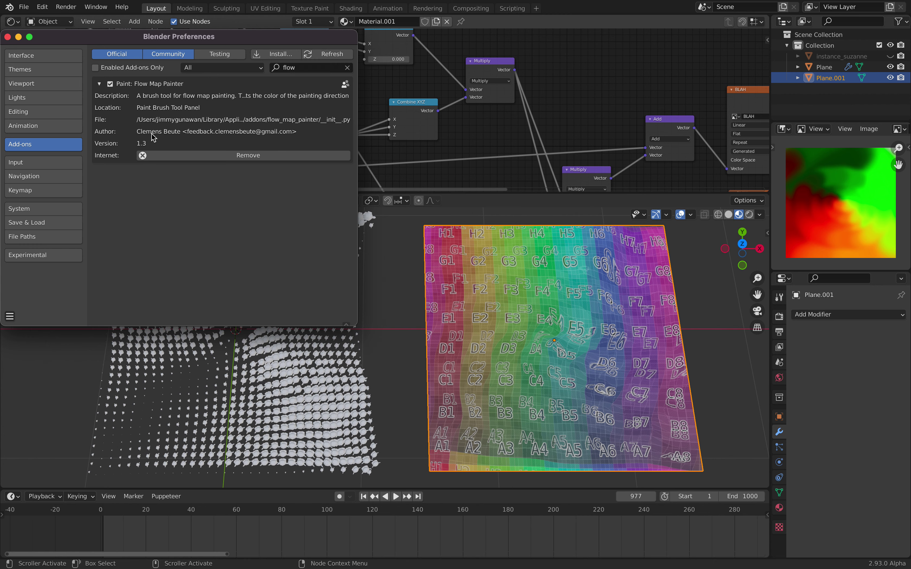
click(7, 37)
Step: Open the recent file flow_map_examples_liquid.blend without saving the current file's changes
click(24, 7)
mouse_move(75, 43)
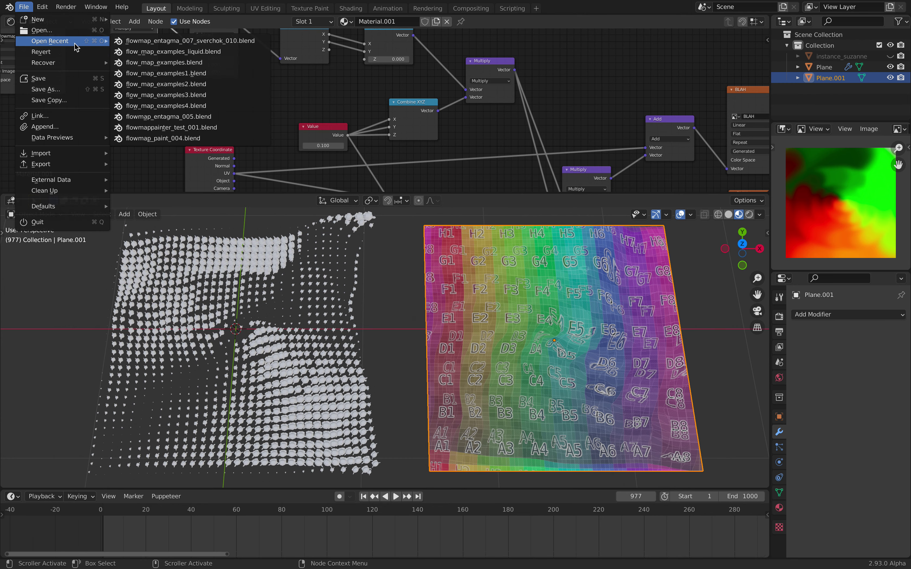
click(177, 53)
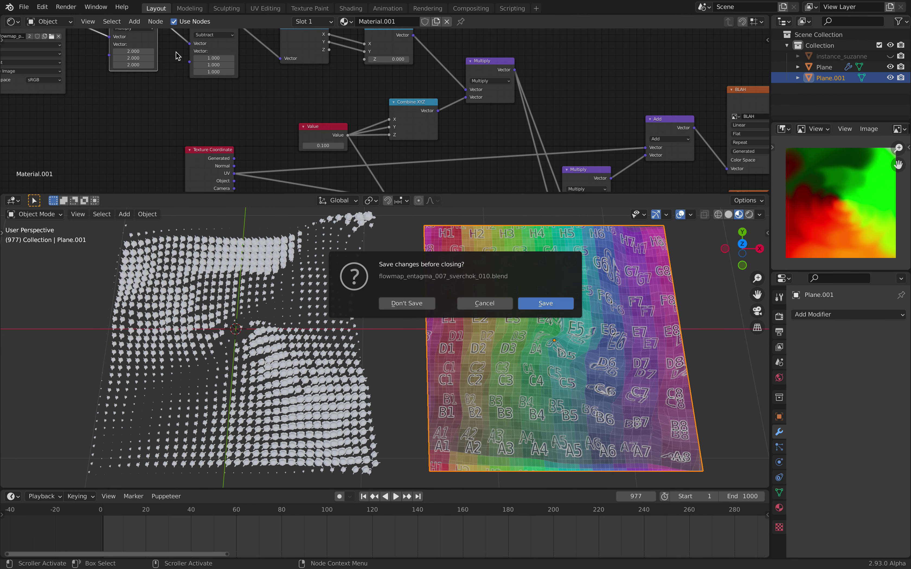
click(426, 304)
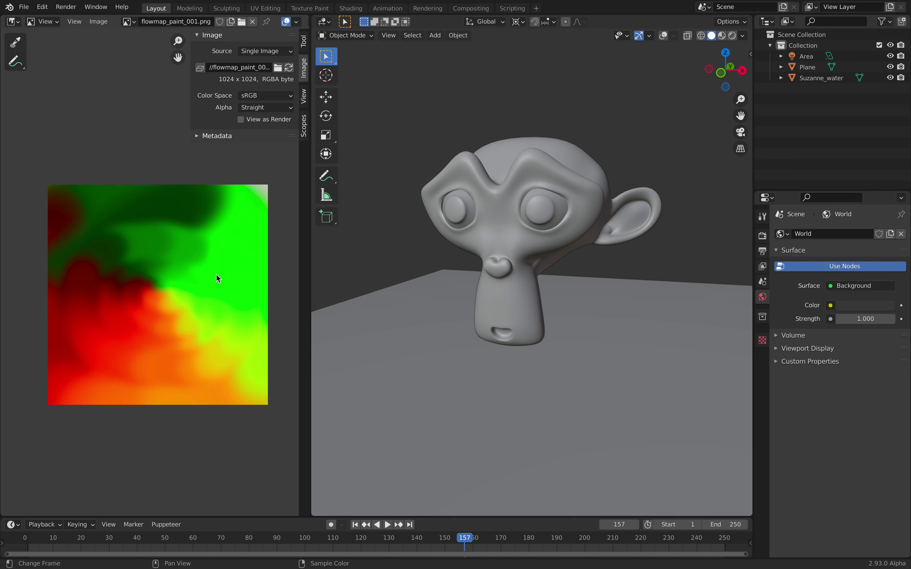
Step: Show the scene in Material Preview shading and play the water flow animation
middle_drag(501, 281, 578, 264)
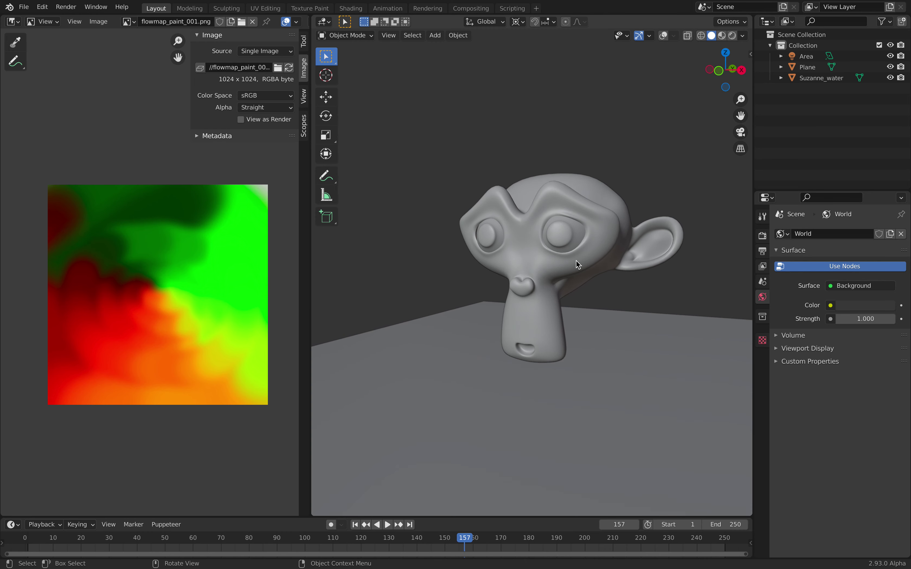
click(721, 36)
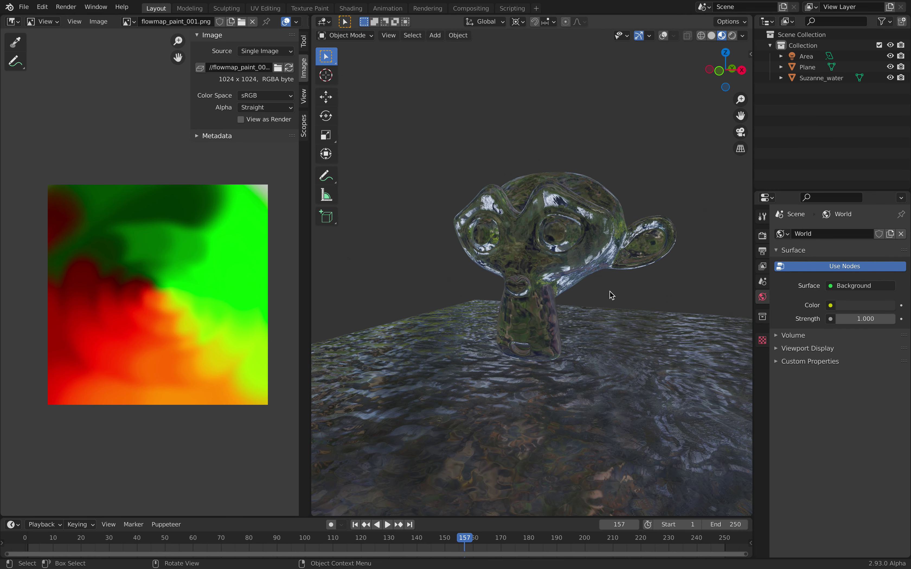
key(space)
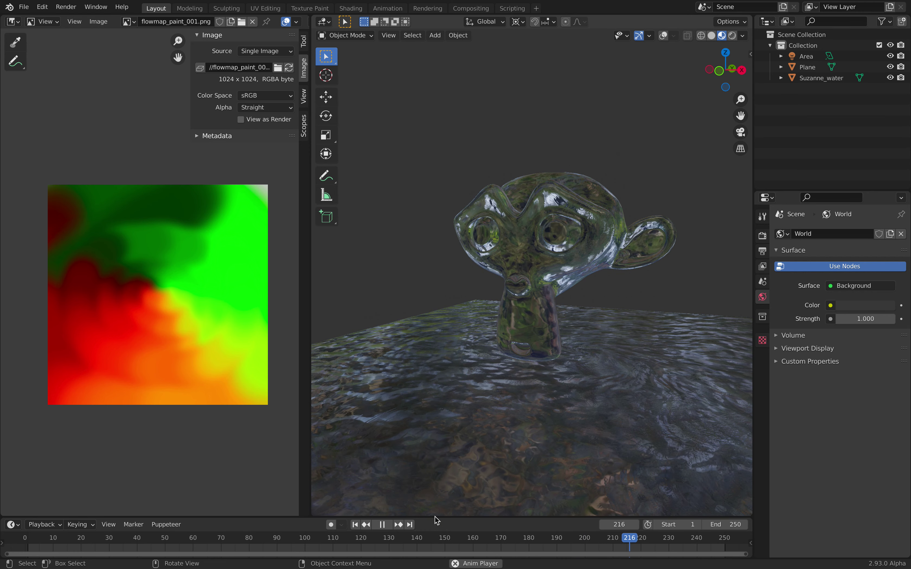
click(386, 528)
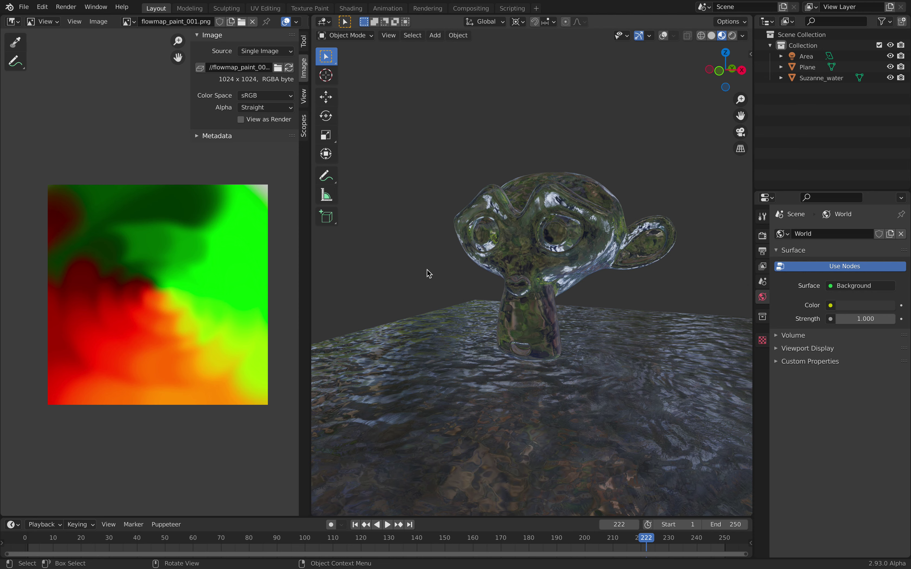
Step: Select the Suzanne_water object and return the 3D viewport to Solid shading
click(495, 344)
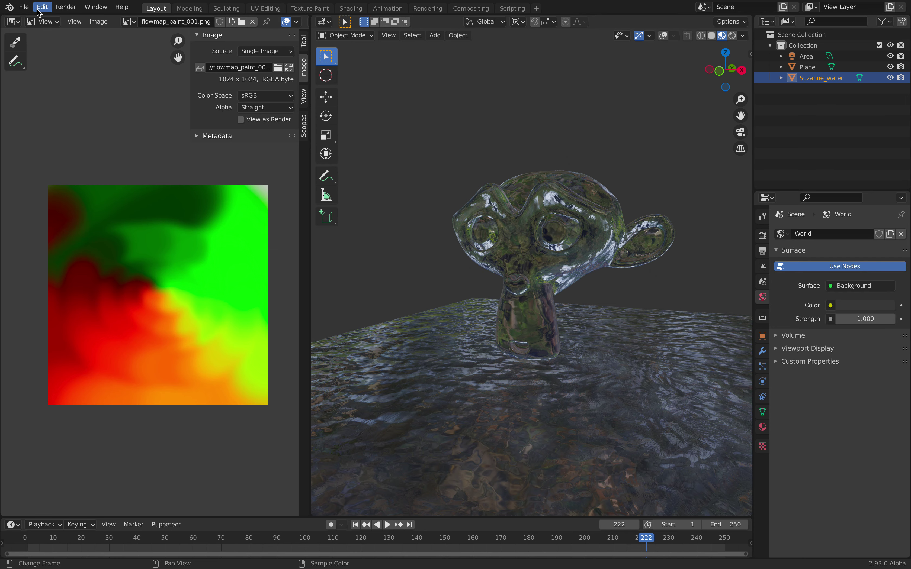
drag(311, 115, 337, 115)
click(51, 25)
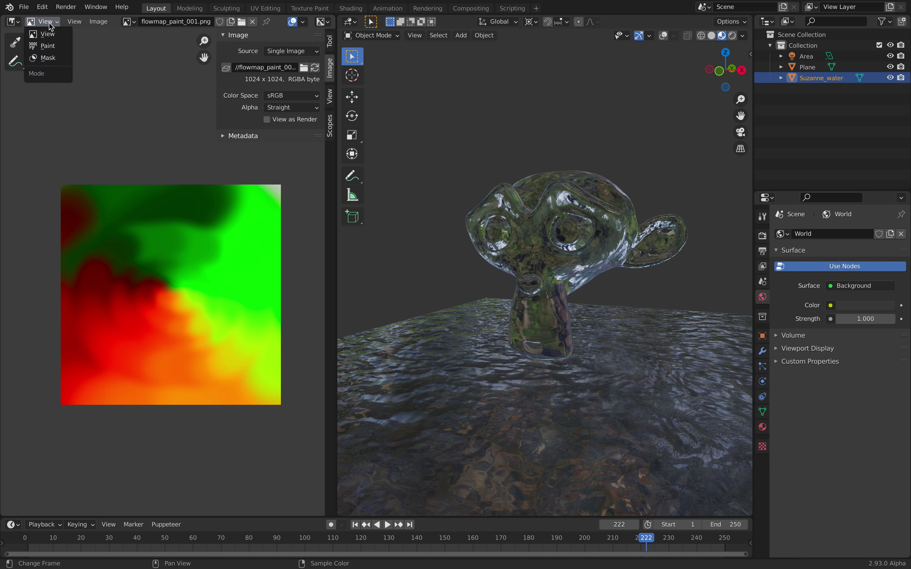
click(51, 25)
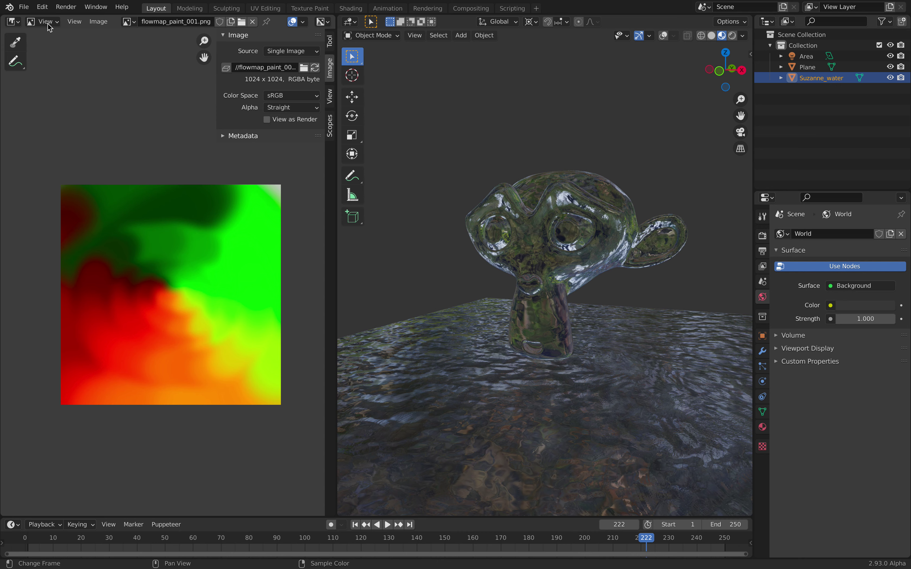
click(711, 35)
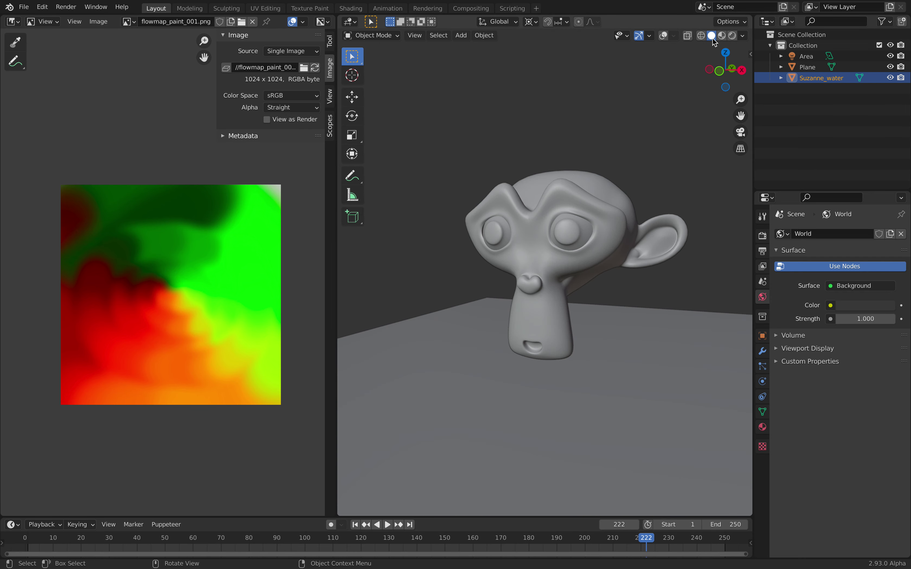
Step: Switch the image editor to Paint mode and show the 2D Flowmap Paint settings with the brush settings collapsed
click(50, 23)
click(55, 51)
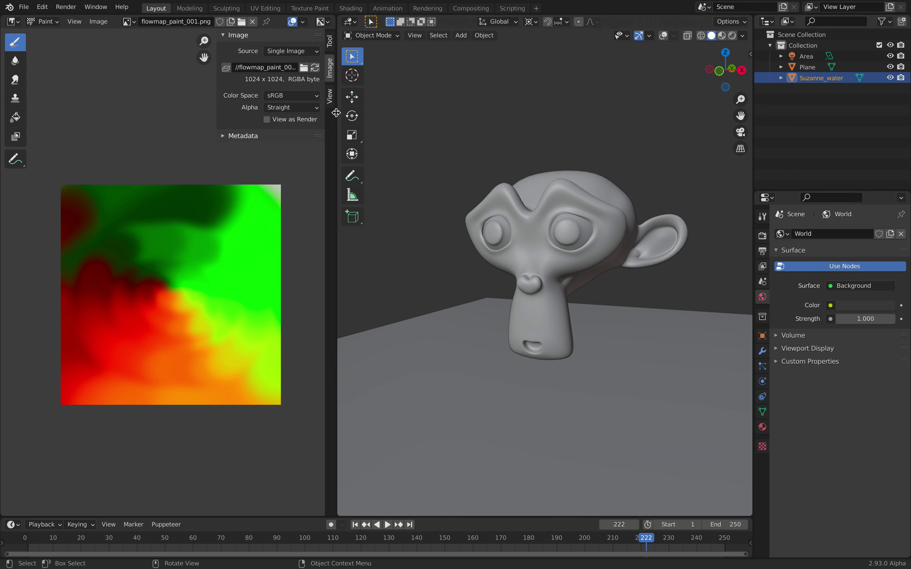
drag(338, 113, 394, 113)
click(387, 42)
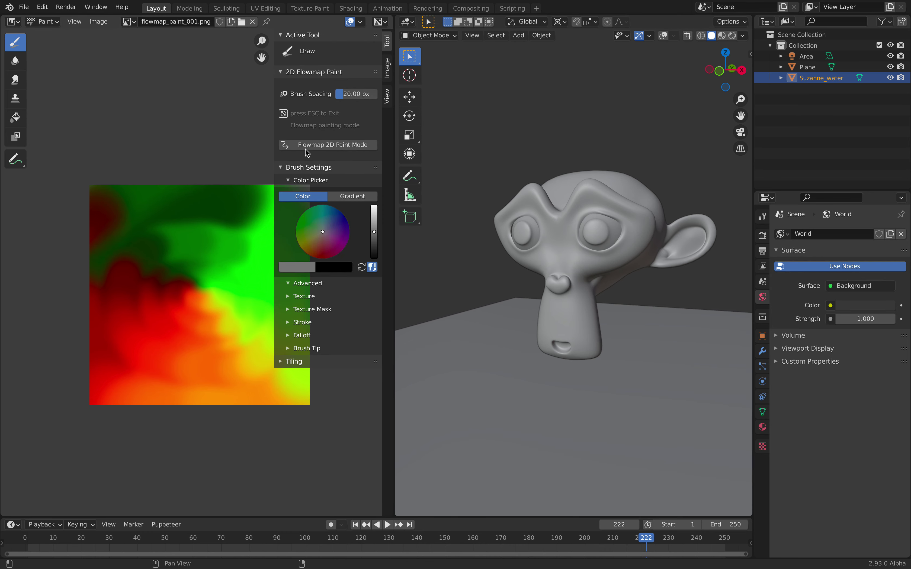
click(301, 167)
Step: Enable Flowmap 2D Paint Mode and paint long downward strokes side by side across flowmap_paint_001.png
click(331, 144)
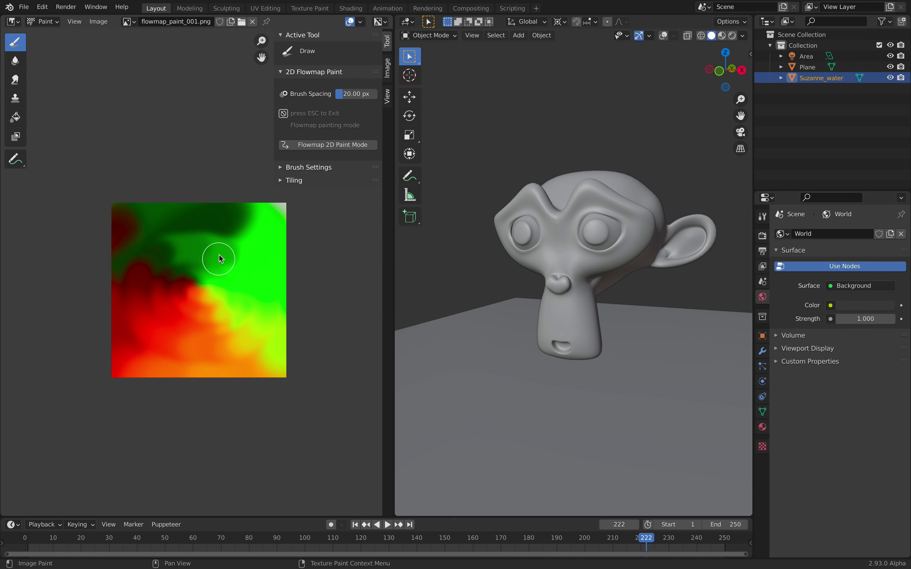
middle_drag(218, 254, 209, 278)
scroll(209, 278, up, 1)
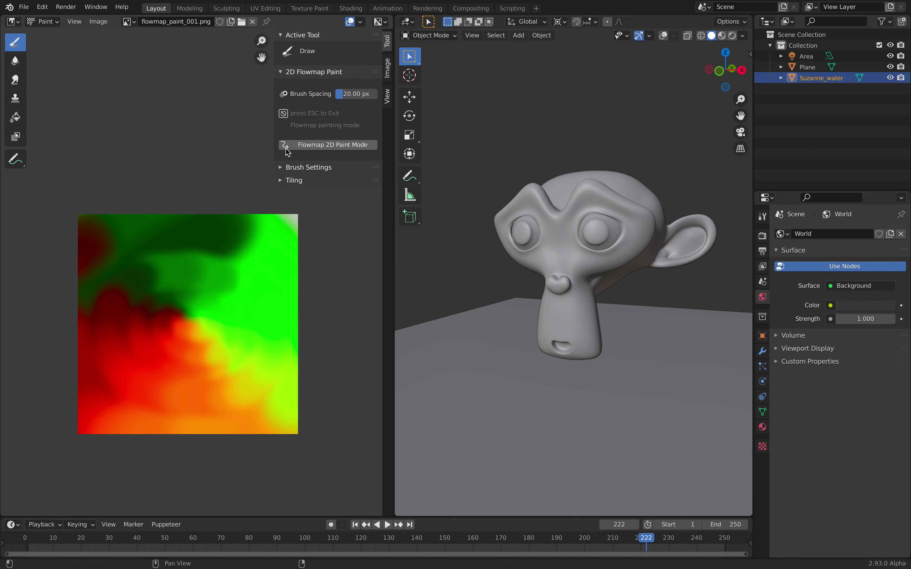
click(316, 147)
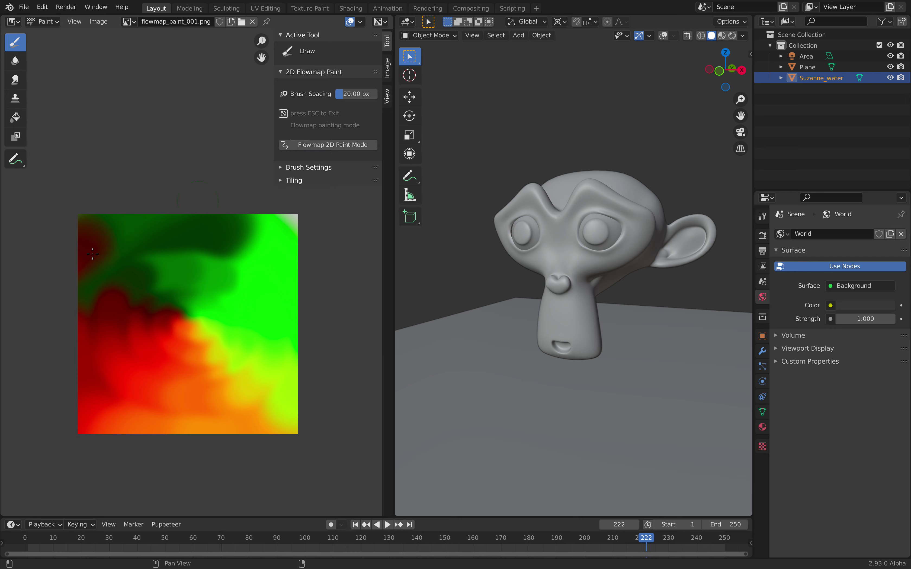
mouse_move(97, 228)
mouse_down()
mouse_move(99, 305)
mouse_move(115, 293)
mouse_move(119, 382)
mouse_up()
drag(132, 239, 134, 377)
mouse_move(154, 246)
mouse_down()
mouse_move(158, 400)
mouse_move(168, 407)
mouse_up()
drag(183, 233, 194, 394)
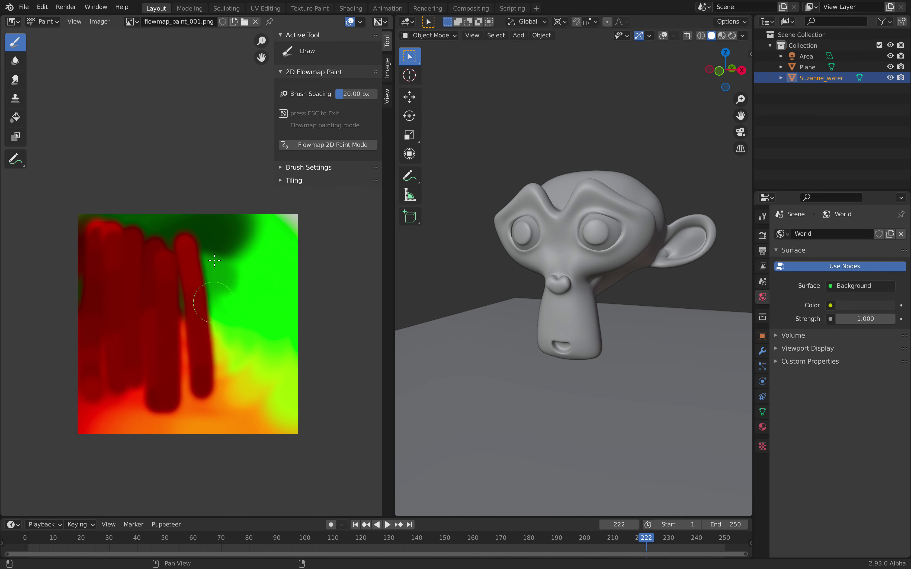
drag(216, 245, 216, 378)
drag(241, 249, 244, 405)
drag(269, 252, 277, 392)
drag(243, 241, 257, 380)
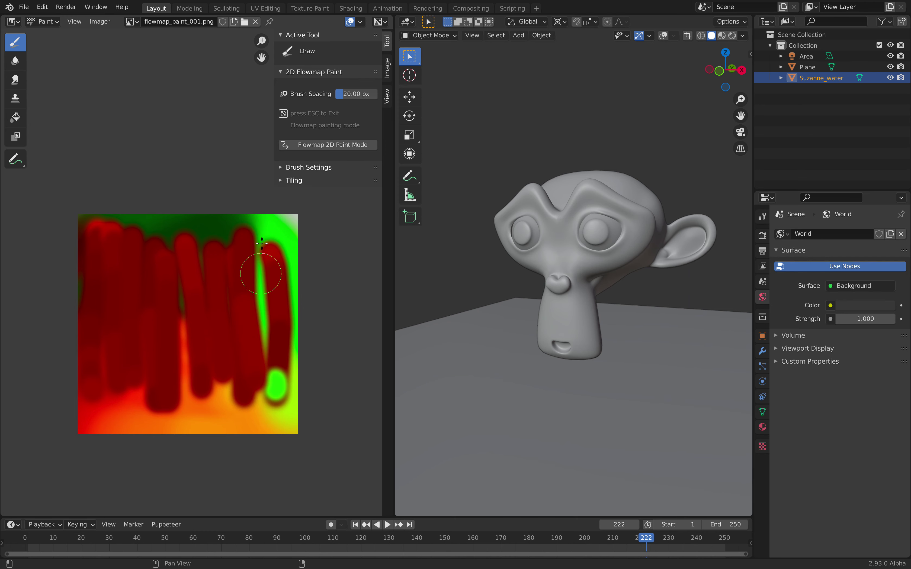
drag(267, 255, 279, 404)
drag(188, 298, 192, 412)
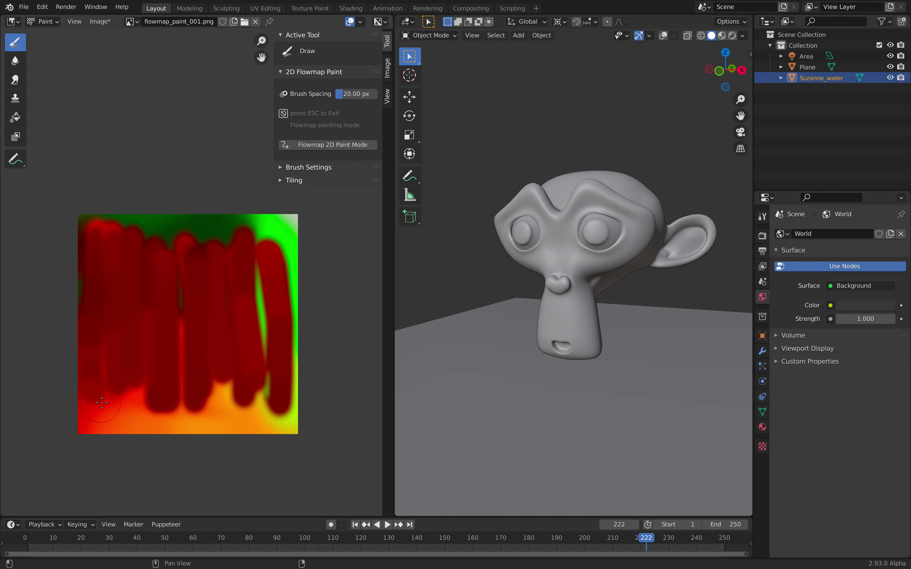
Step: Paint several horizontal right-to-left strokes over the vertical ones on the flow map, then return the image editor to View mode
mouse_move(87, 403)
mouse_down()
mouse_move(279, 399)
mouse_move(97, 382)
mouse_up()
drag(261, 363, 127, 364)
drag(246, 327, 146, 329)
drag(245, 266, 112, 269)
drag(265, 243, 110, 246)
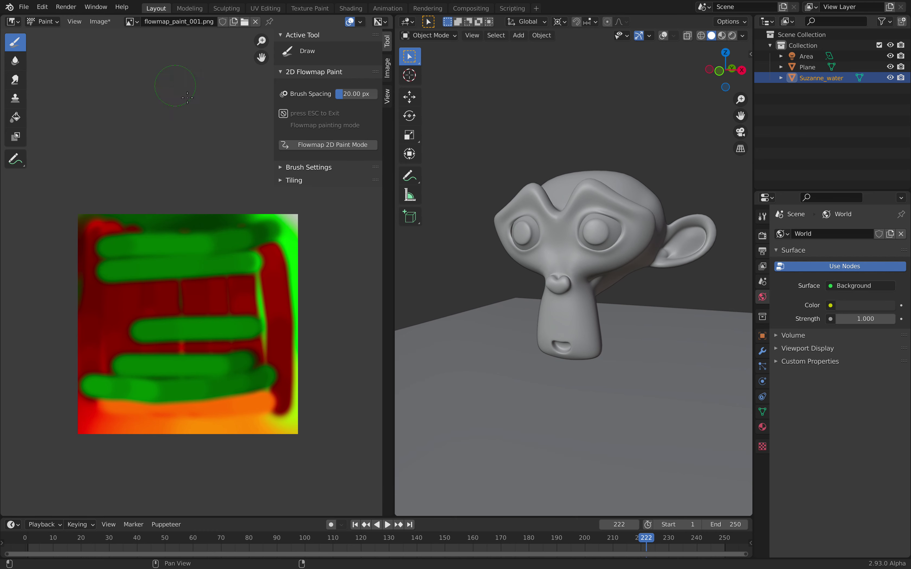
click(43, 22)
click(43, 33)
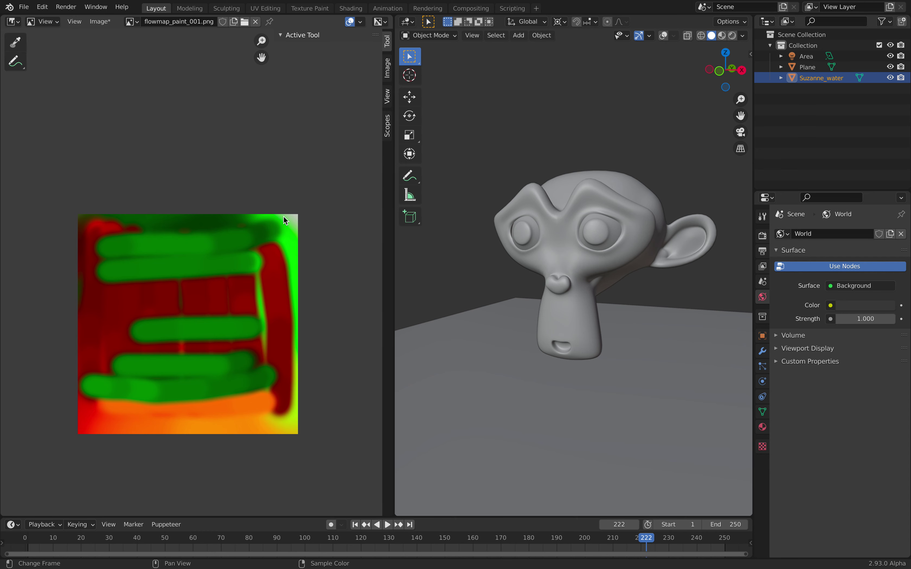
Step: Preview the water scene in Material Preview shading, play its animation, and move the playhead to frame 107
click(722, 36)
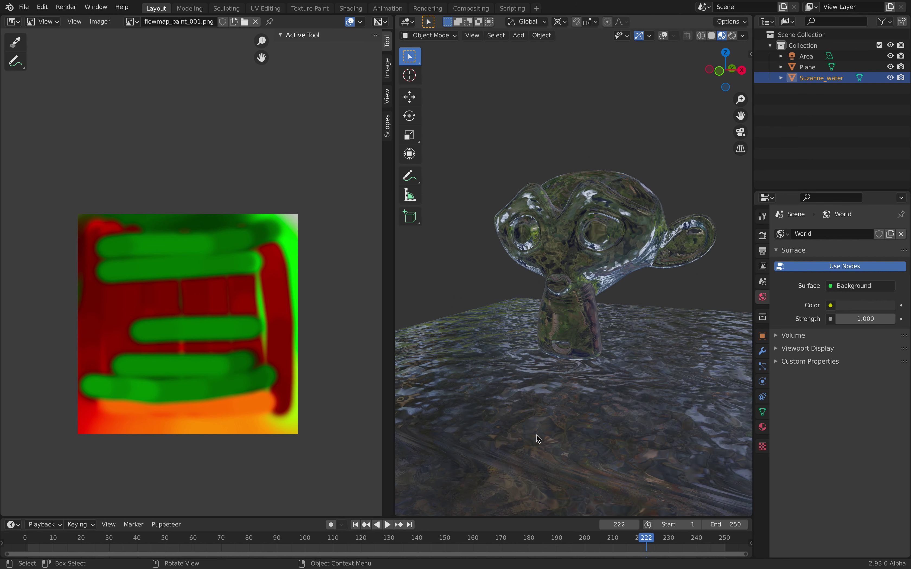
scroll(536, 435, down, 2)
middle_drag(536, 435, 539, 446)
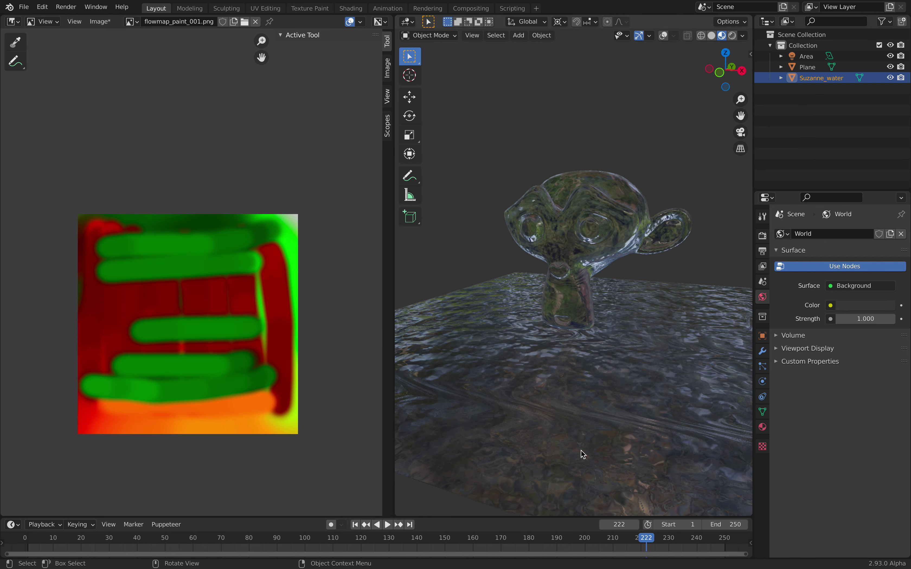
scroll(581, 450, down, 1)
click(244, 539)
key(space)
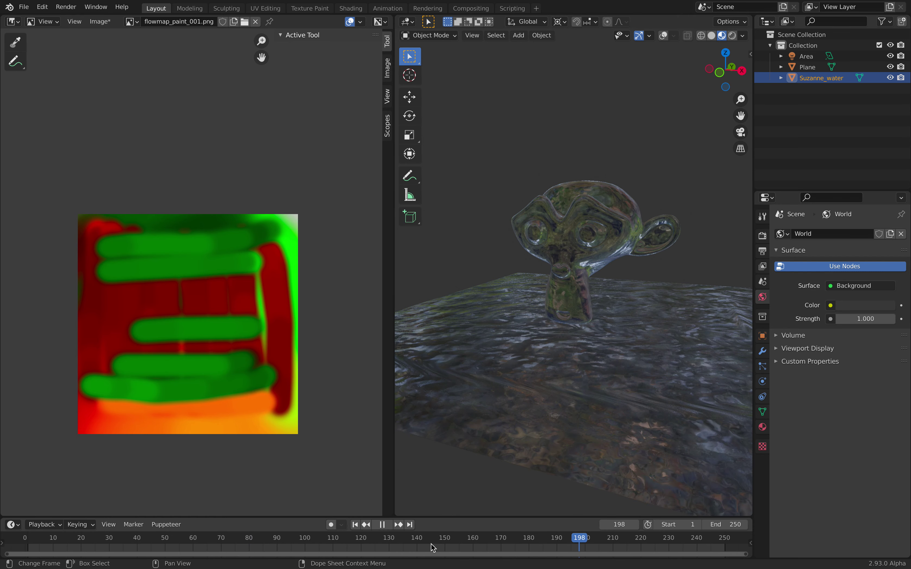
drag(288, 543, 324, 549)
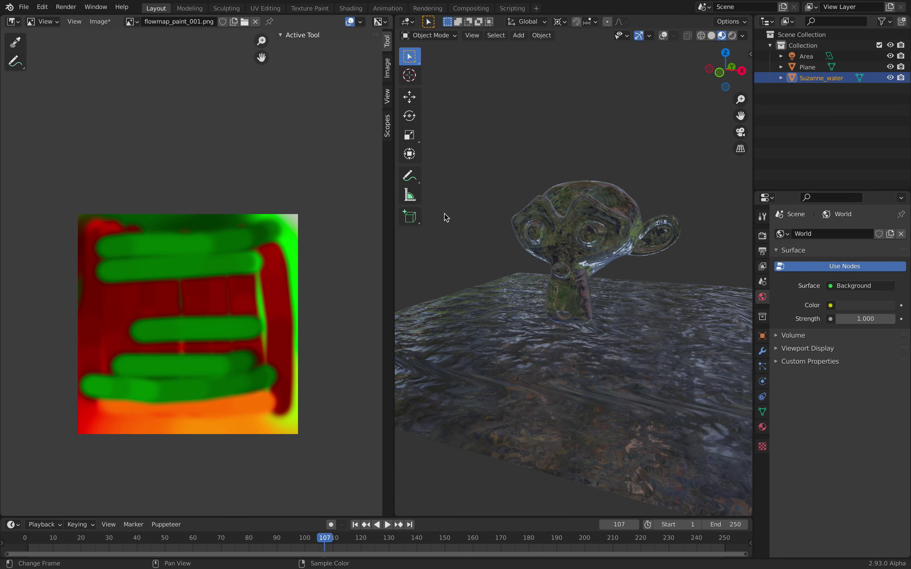
Step: Open a recently used file, discarding the changes to flow_map_examples_liquid.blend
click(24, 7)
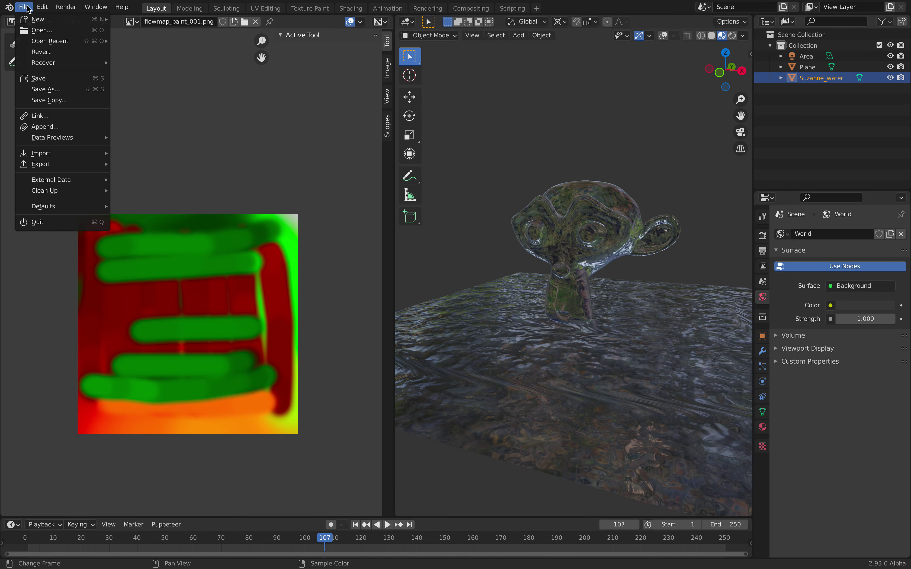
mouse_move(54, 44)
click(153, 50)
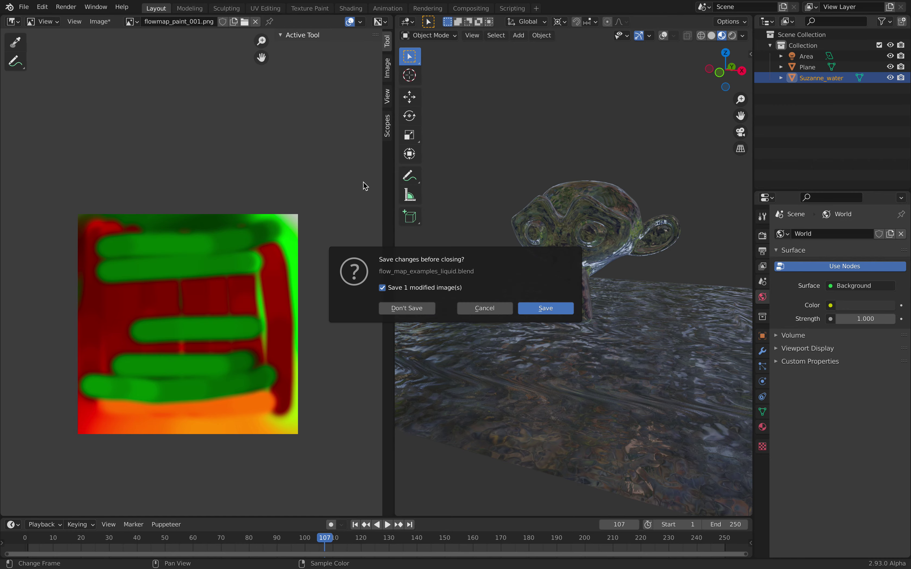
click(433, 311)
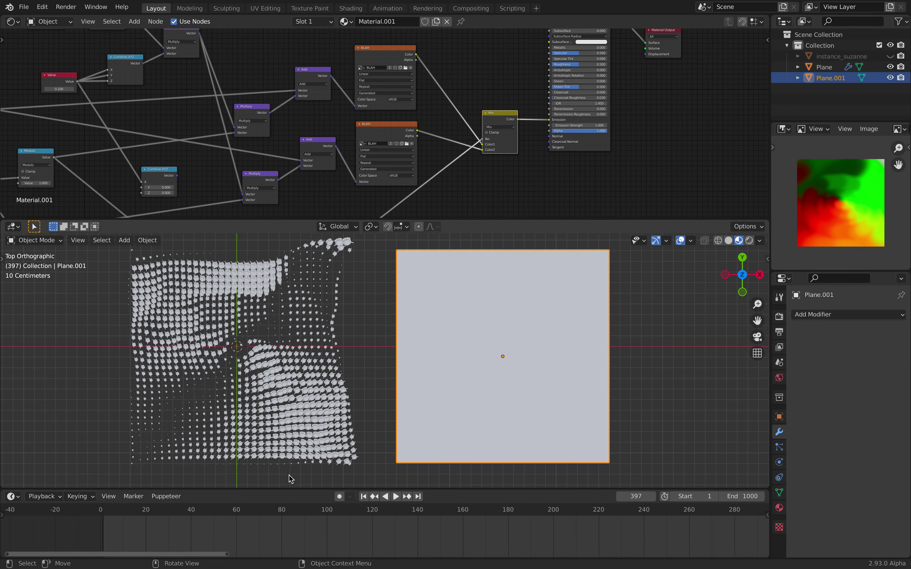
Step: Preview the flow animation on the timeline, stop at frame 104, and make the shader node editor taller
drag(222, 508, 272, 510)
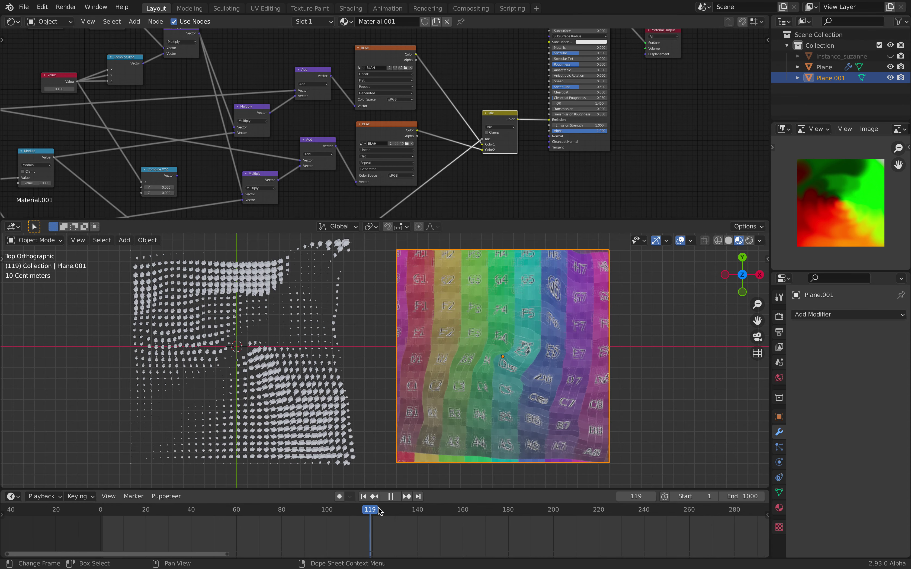
drag(395, 507, 336, 509)
drag(266, 220, 266, 247)
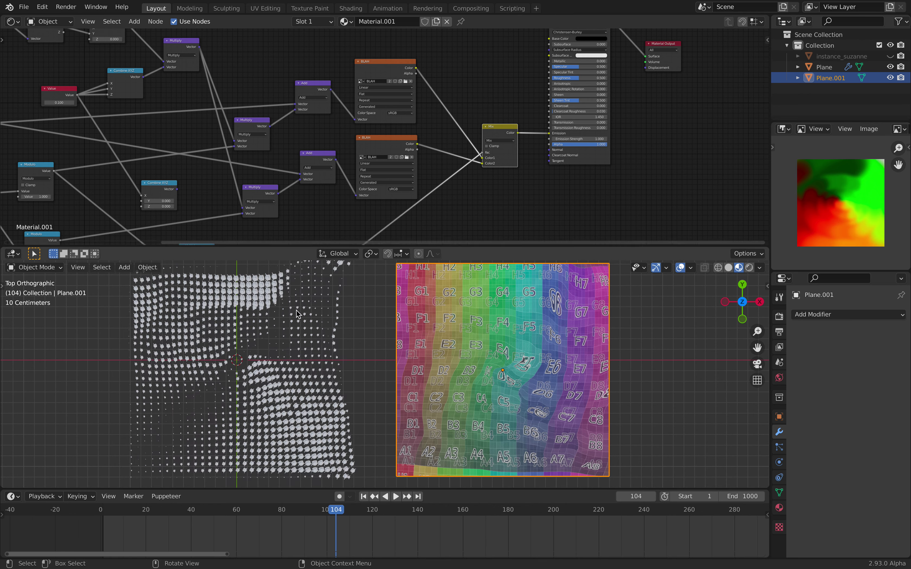
middle_drag(293, 169, 567, 159)
Step: Change the shader editor to the Geometry Node Editor and select the Plane of instanced points to show its node tree
click(12, 21)
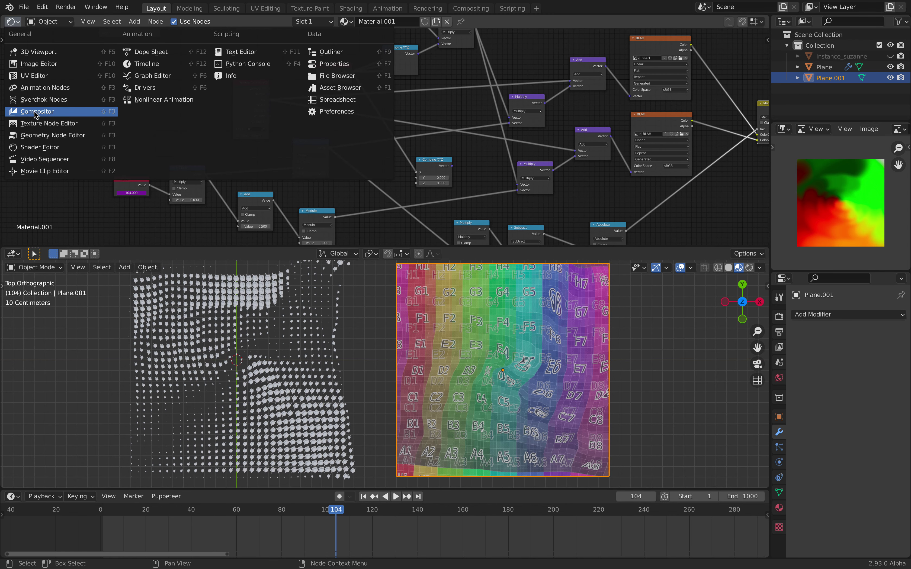
click(38, 137)
click(307, 324)
key(Home)
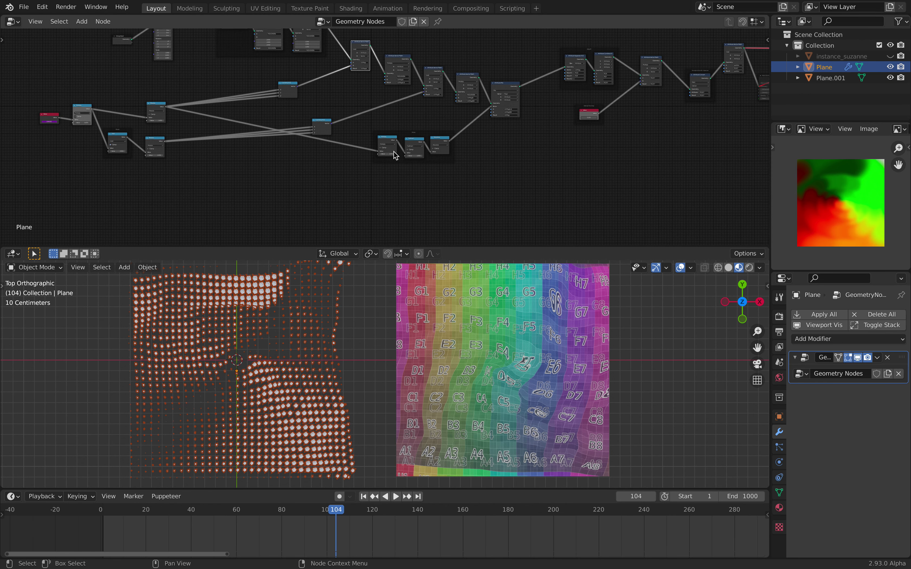
middle_drag(453, 184, 324, 213)
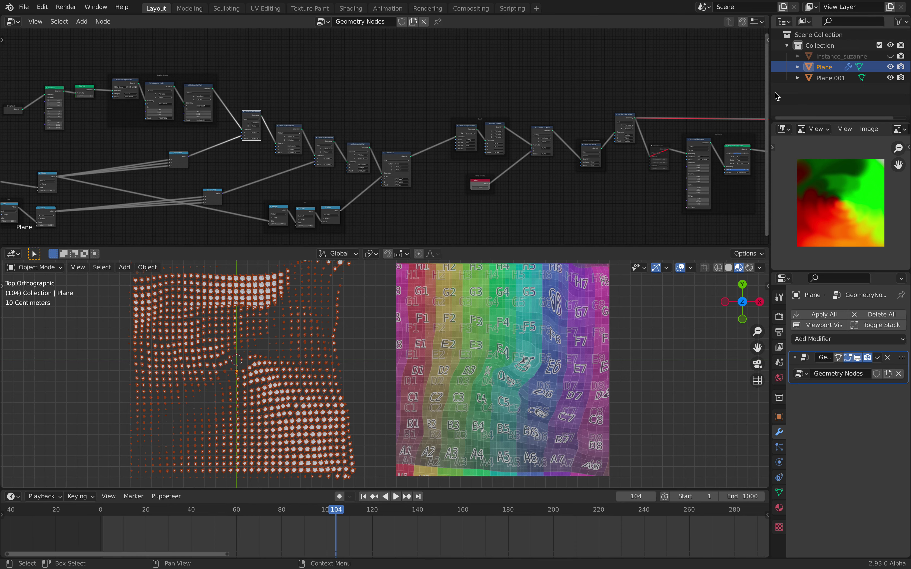
Step: Enlarge the geometry node editor in both directions and frame the beginning of the tree at the Group Input node
drag(770, 92, 810, 94)
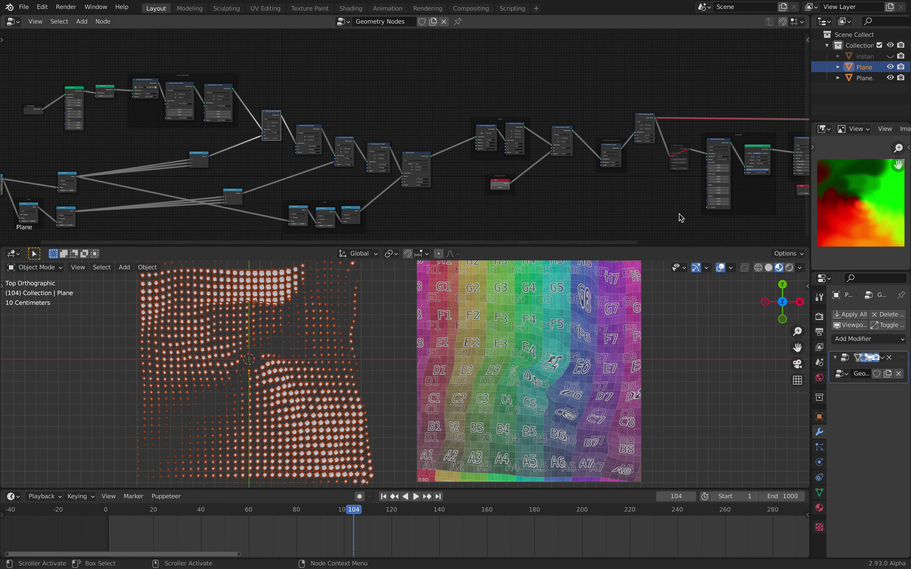
middle_drag(377, 376, 380, 331)
scroll(376, 358, up, 4)
drag(376, 247, 376, 291)
scroll(305, 133, up, 4)
middle_drag(70, 114, 319, 183)
scroll(319, 183, up, 11)
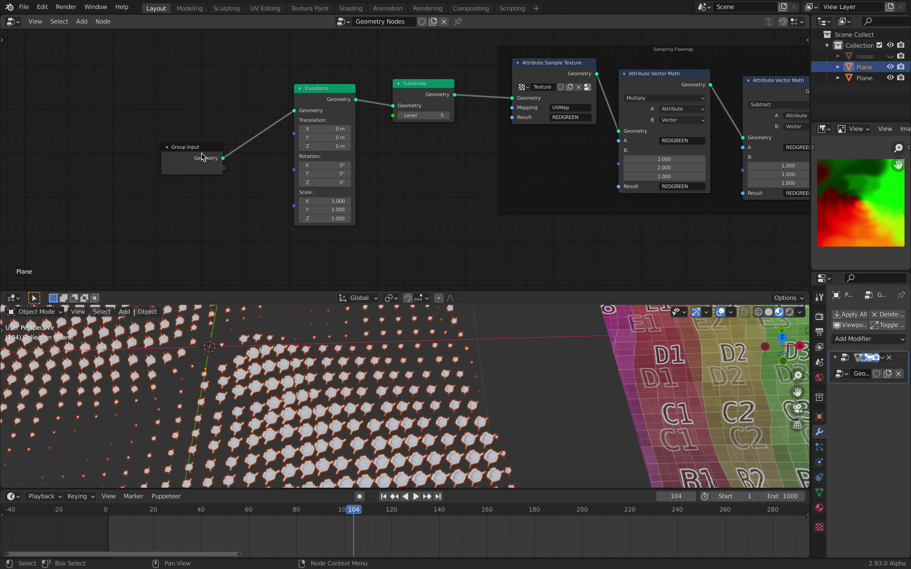
Step: Rearrange the Group Input, Transform and Subdivide nodes at the start of the tree
drag(204, 155, 180, 88)
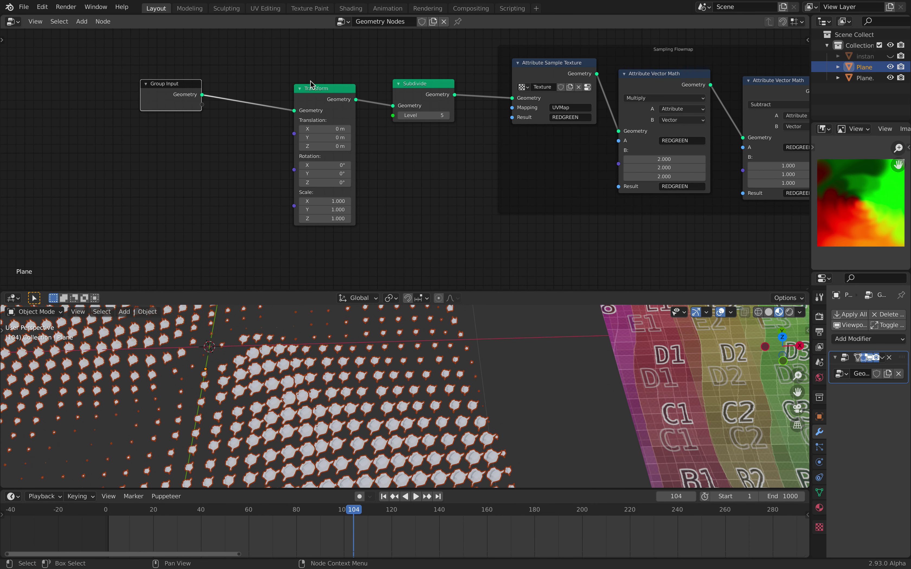
drag(306, 90, 246, 78)
middle_drag(314, 95, 237, 117)
scroll(237, 113, up, 1)
drag(326, 106, 310, 99)
Step: Test the Subdivide node at level 6, and return it to level 5
click(295, 126)
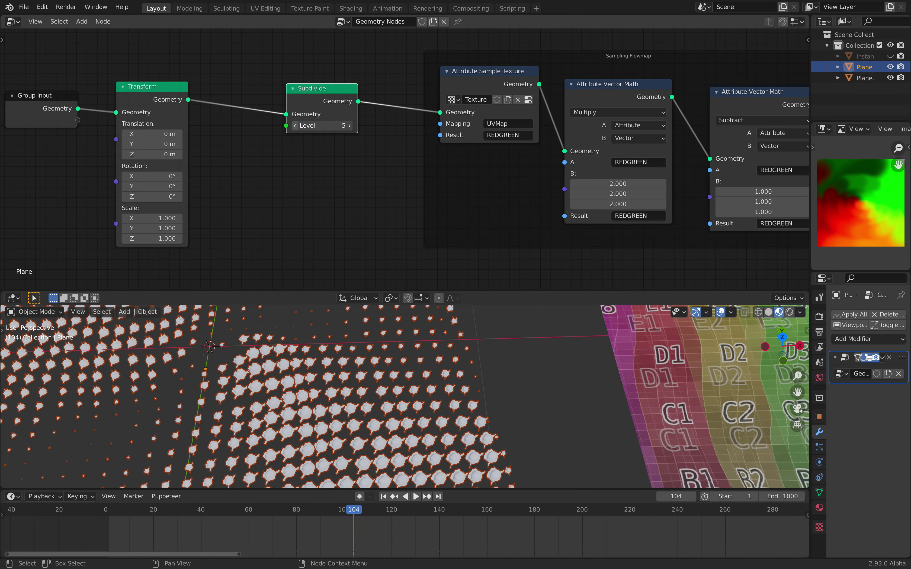
click(349, 127)
click(348, 127)
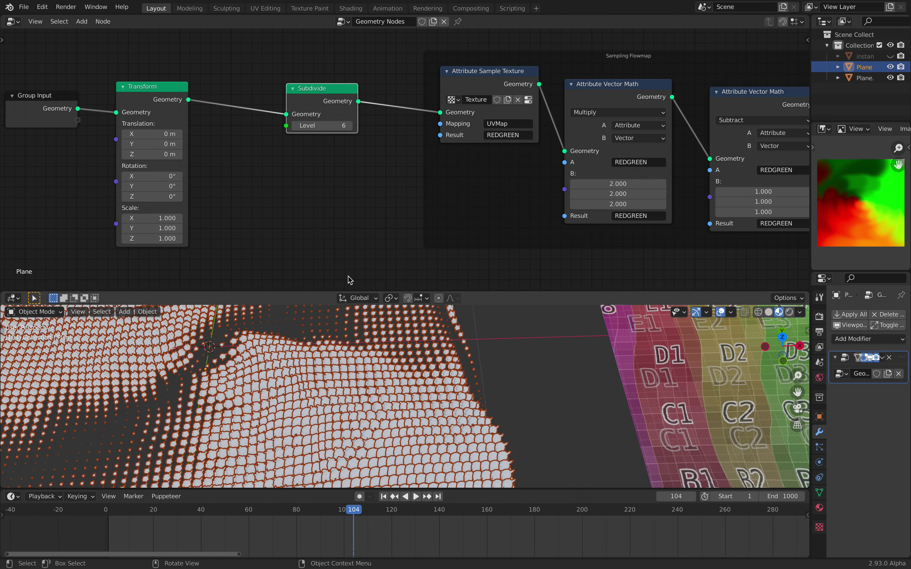
click(295, 128)
Step: Move the Subdivide node and tighten the spacing of the Sample Texture, Multiply and Subtract nodes in the Sampling Flowmap frame
drag(322, 99, 298, 96)
scroll(314, 113, down, 2)
middle_drag(371, 113, 305, 107)
drag(305, 111, 286, 107)
drag(394, 123, 375, 110)
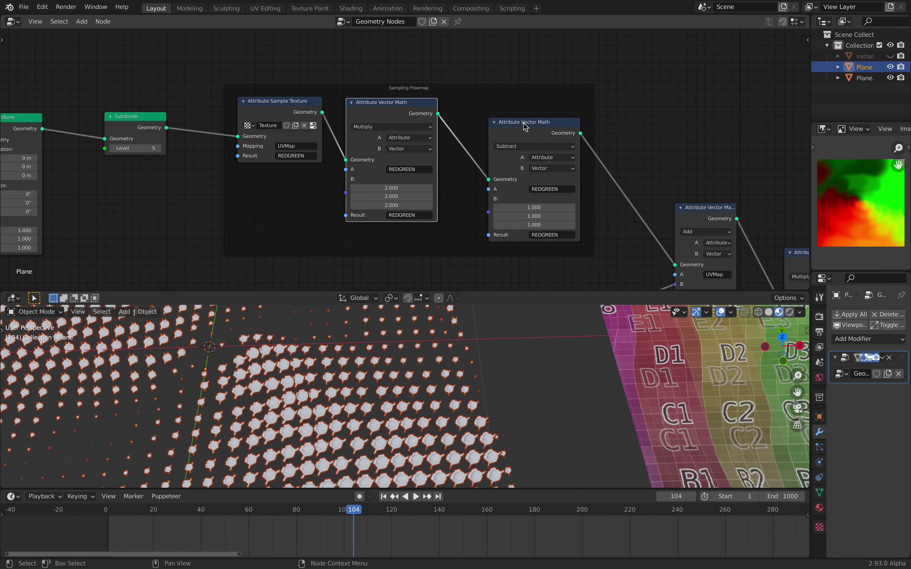
drag(521, 123, 496, 104)
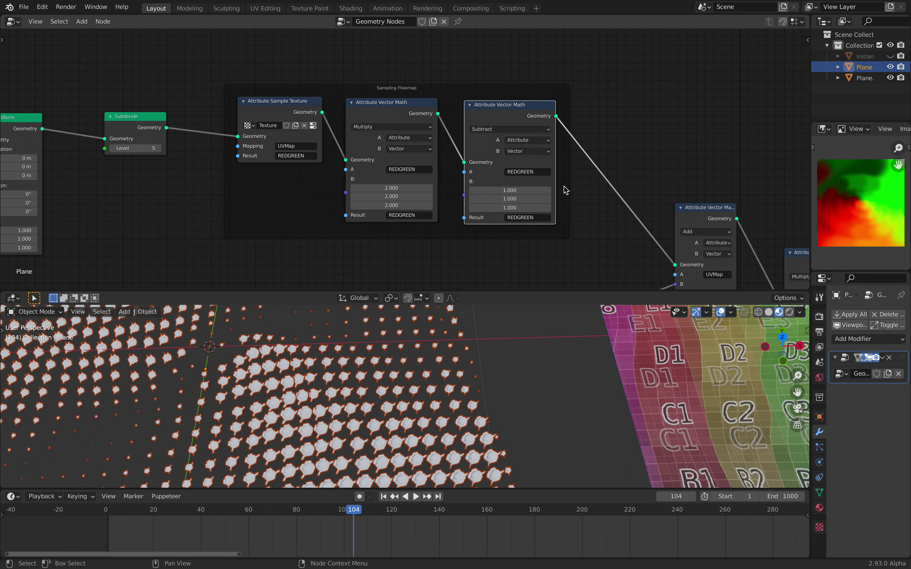
Step: Widen the Attribute Sample Texture node slightly inside the Sampling Flowmap frame
scroll(276, 132, up, 1)
scroll(273, 129, up, 1)
middle_drag(269, 142, 214, 127)
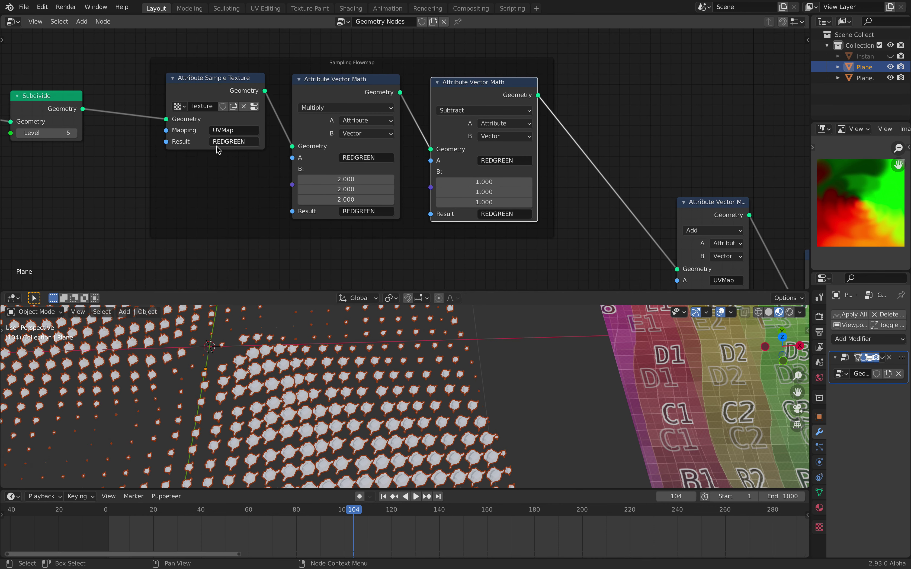
middle_drag(277, 145, 276, 146)
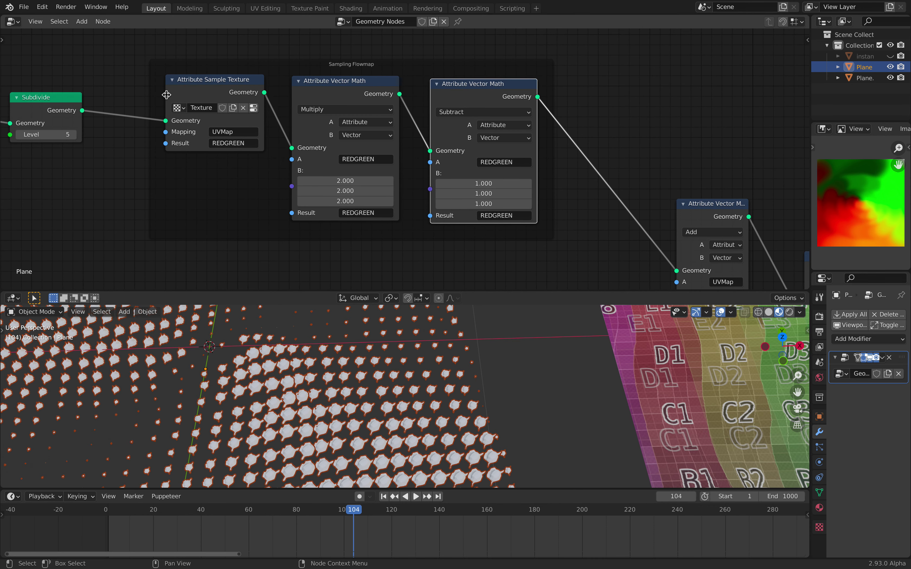
drag(167, 94, 199, 97)
middle_drag(212, 92, 172, 83)
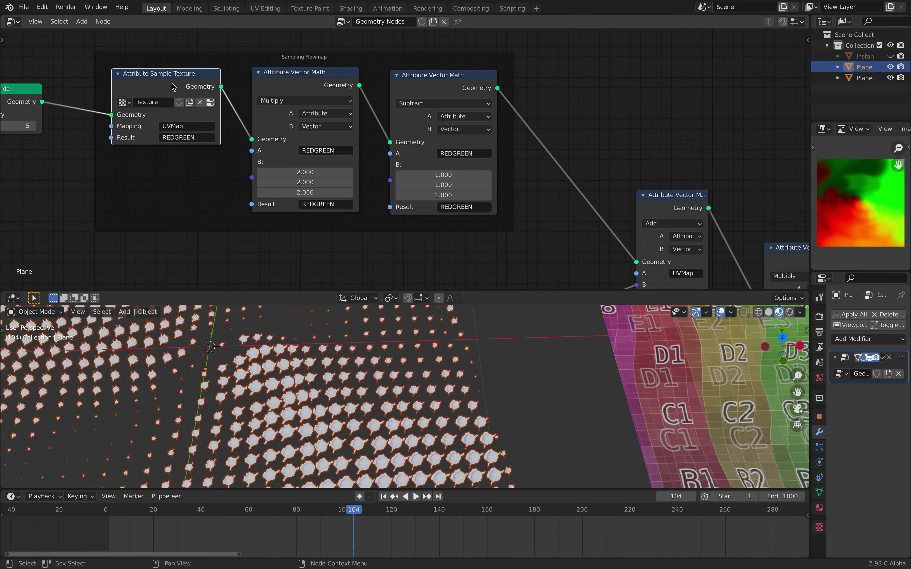
middle_drag(170, 126, 148, 146)
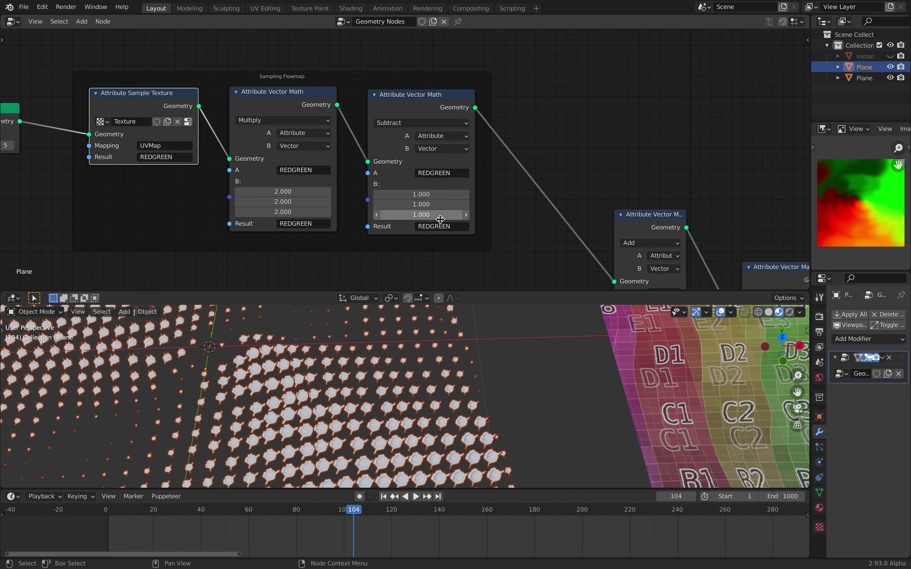
Step: Reposition the two Add vector math nodes that output UVMapA and UVMapB
middle_drag(522, 196, 464, 157)
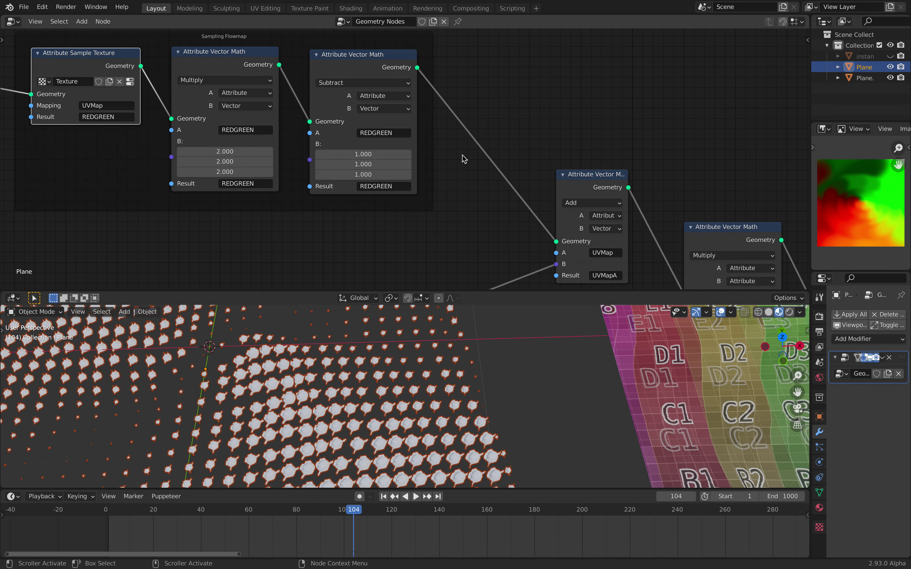
scroll(464, 156, down, 1)
drag(574, 179, 560, 190)
scroll(497, 202, down, 2)
middle_drag(497, 202, 516, 149)
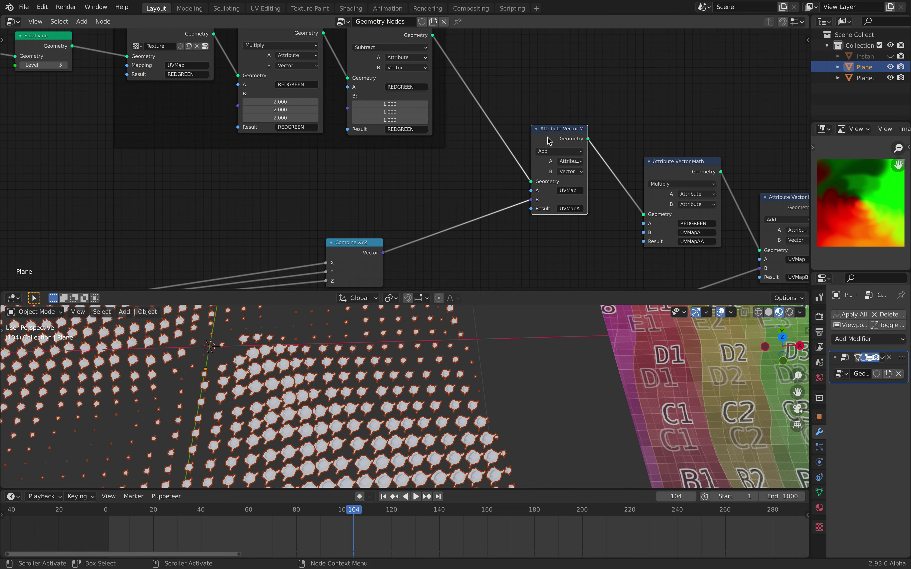
drag(551, 134, 559, 144)
middle_drag(559, 144, 318, 113)
middle_drag(432, 129, 382, 117)
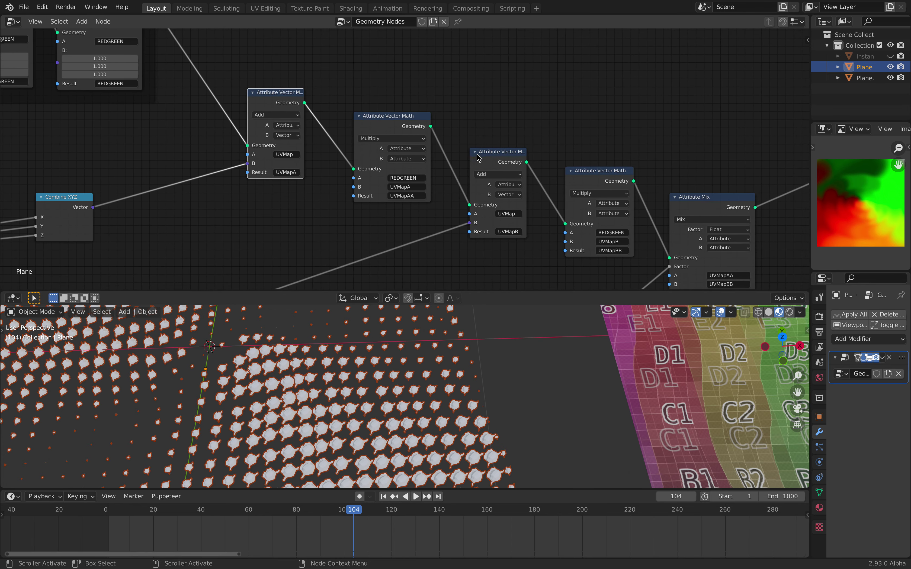
drag(475, 153, 457, 166)
Step: Go to the time input nodes and move the Value node farther away from the Multiply node
scroll(437, 154, down, 4)
middle_drag(113, 150, 574, 83)
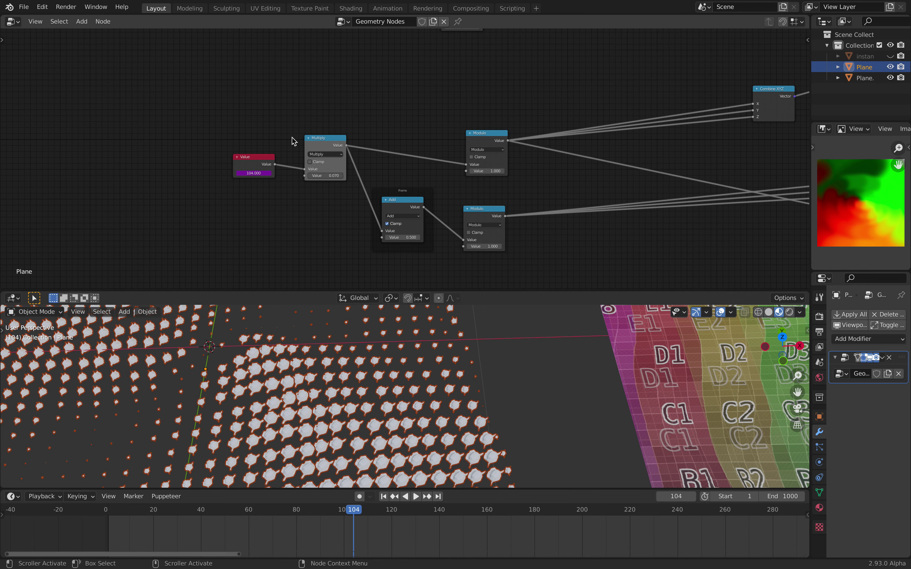
scroll(264, 147, up, 2)
drag(222, 161, 188, 151)
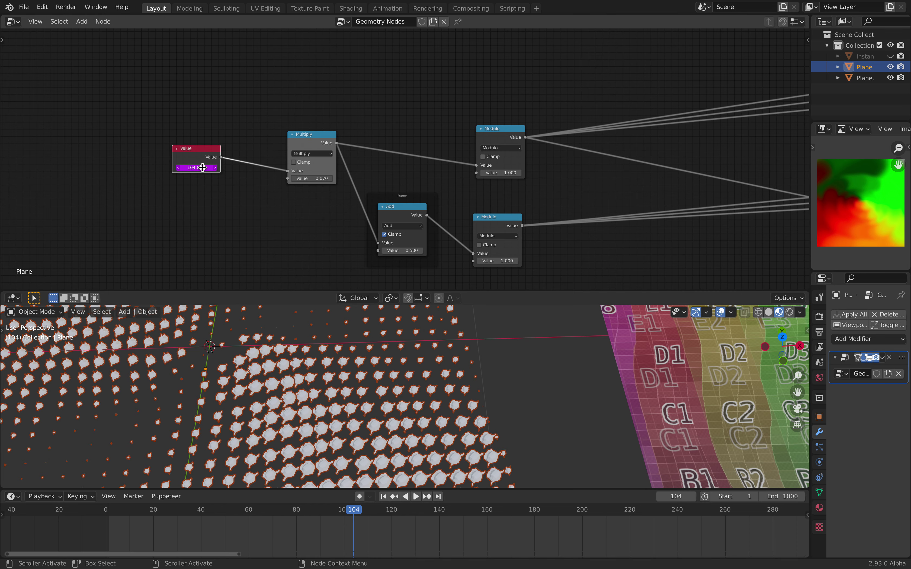
scroll(374, 144, up, 3)
scroll(375, 144, down, 2)
middle_drag(364, 138, 326, 142)
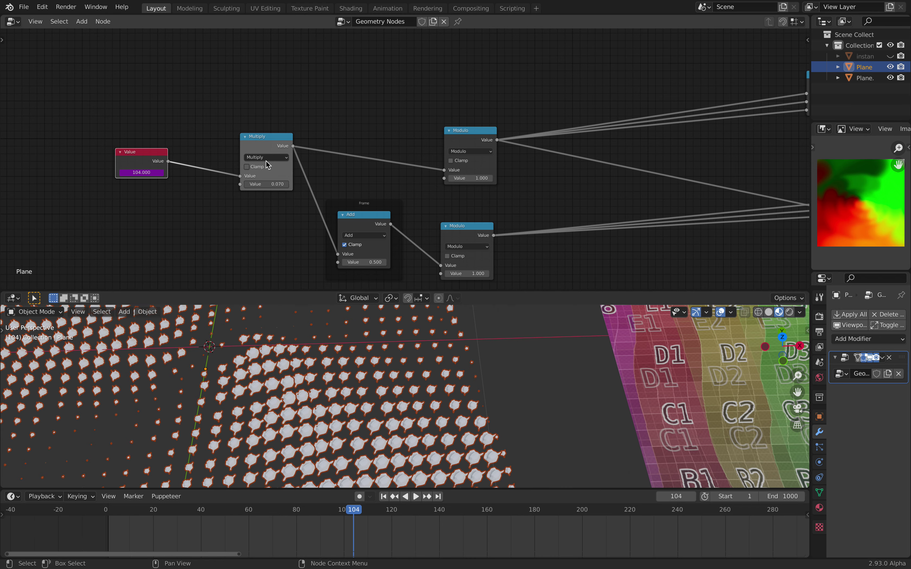
Step: Reposition the Value node and the 0.070 Multiply node beside each other at the start of the time branch
drag(259, 152, 259, 152)
scroll(258, 151, up, 1)
scroll(247, 171, up, 2)
middle_drag(87, 156, 165, 155)
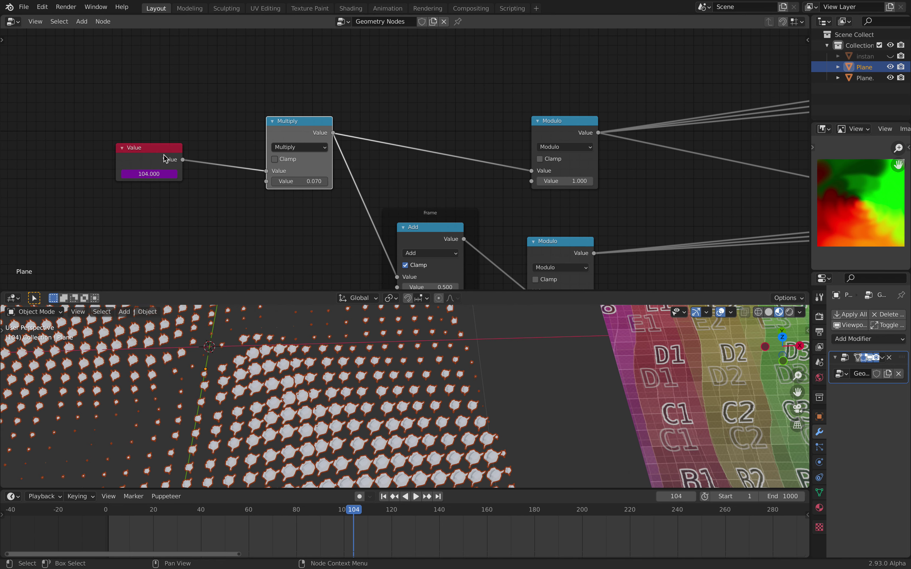
drag(155, 166, 180, 144)
drag(289, 134, 252, 137)
drag(170, 130, 116, 122)
drag(268, 128, 242, 128)
Step: Shift the framed Add node and both Modulo nodes slightly upward in the time branch
middle_drag(356, 184, 230, 148)
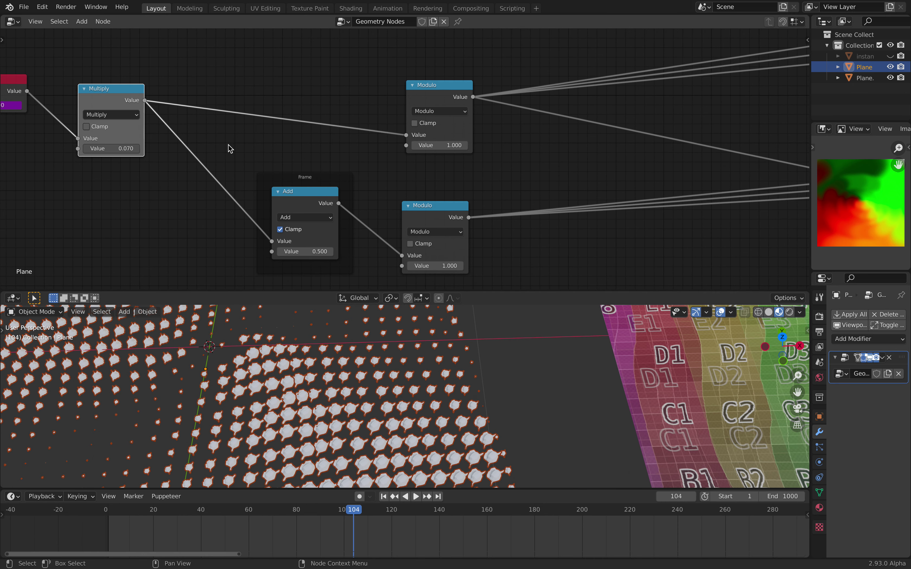
drag(315, 197, 317, 188)
drag(424, 94, 419, 73)
drag(428, 205, 432, 185)
scroll(452, 180, down, 3)
middle_drag(465, 179, 320, 180)
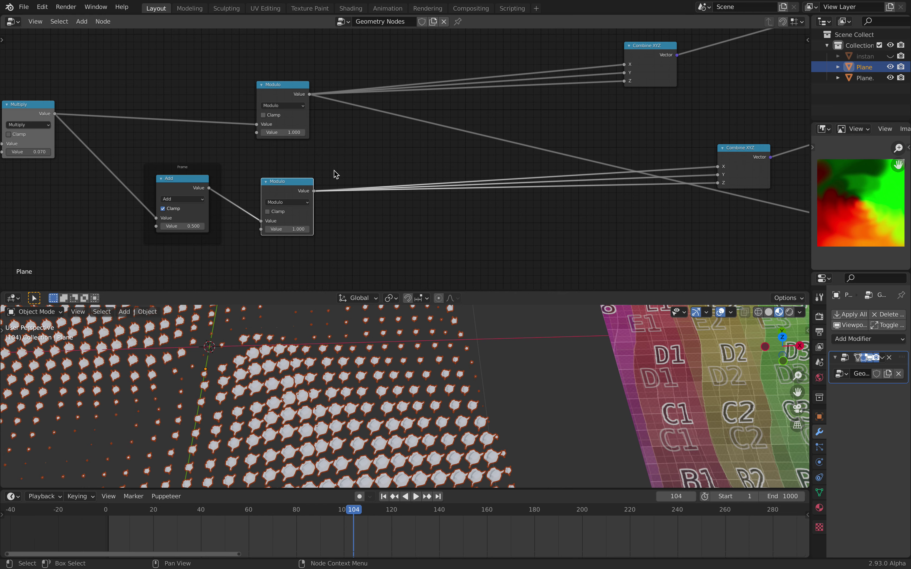
Step: Nudge both Modulo nodes farther from the Multiply node and adjust the position of the framed 0.500 Add node
drag(295, 183, 299, 181)
scroll(211, 173, up, 2)
drag(167, 182, 173, 165)
middle_drag(182, 159, 278, 204)
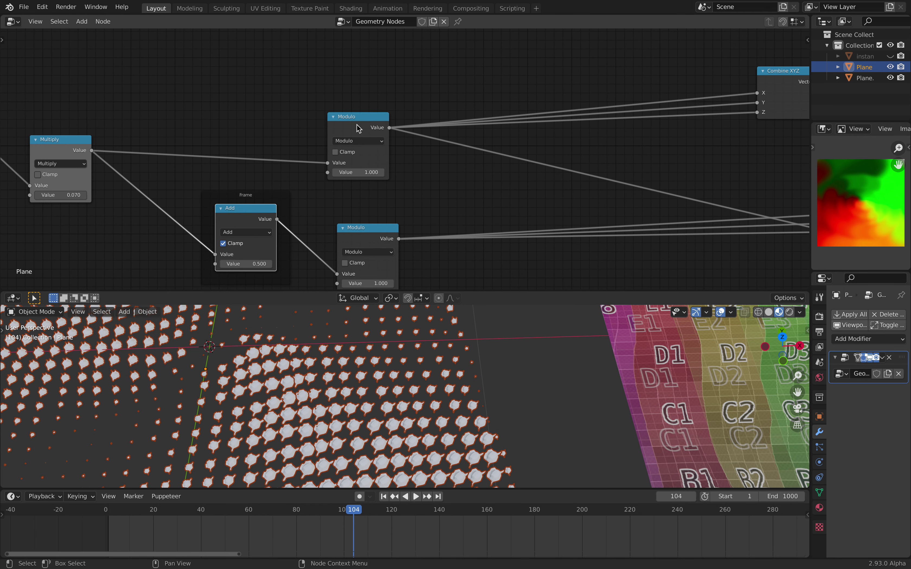
drag(357, 128, 371, 121)
drag(362, 228, 372, 228)
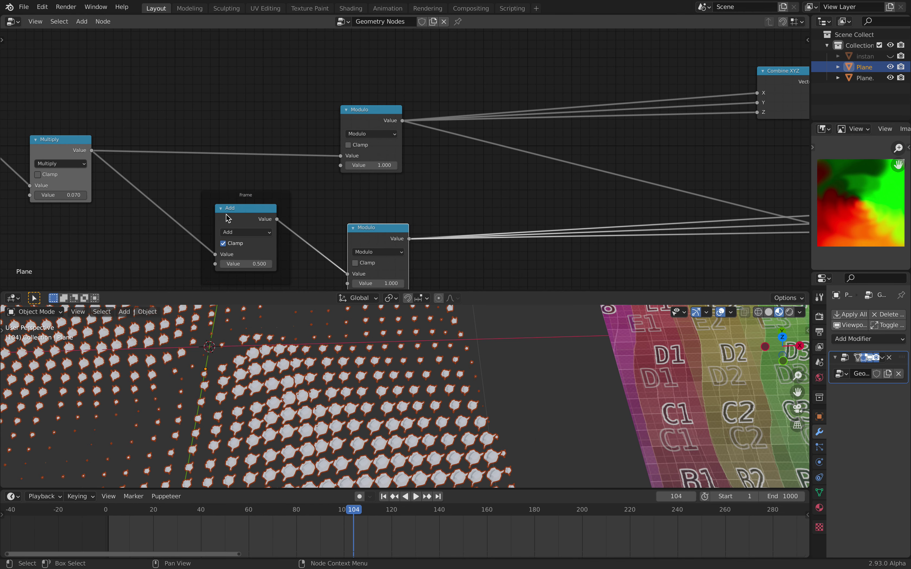
scroll(264, 217, up, 2)
middle_drag(264, 216, 398, 210)
drag(367, 195, 358, 195)
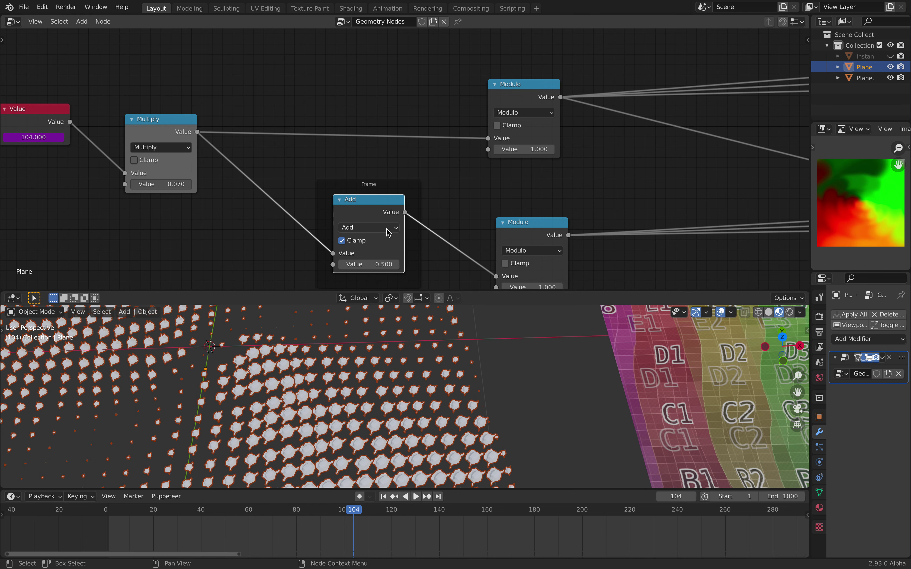
Step: Turn off Clamp on the framed Add node and play the animation to preview the effect
middle_drag(385, 265, 358, 242)
scroll(350, 221, up, 2)
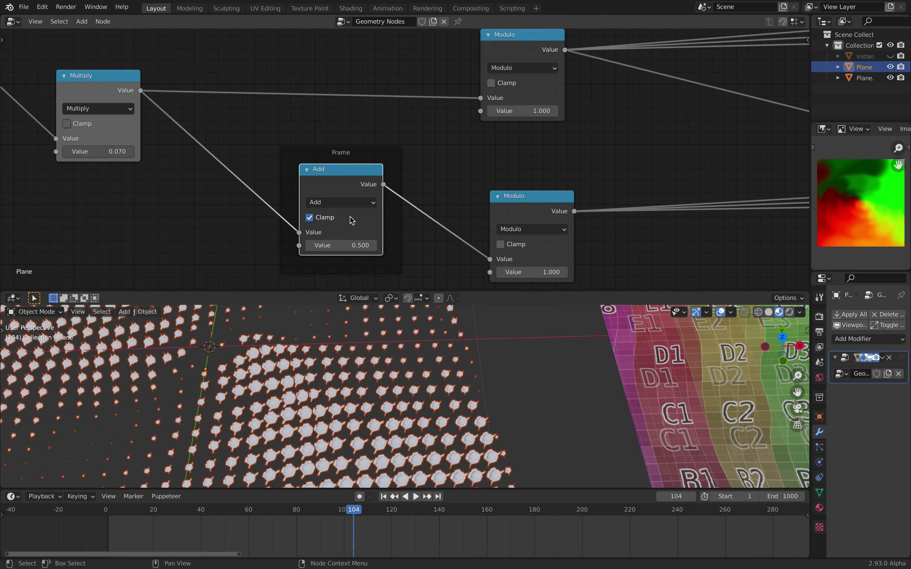
click(324, 221)
scroll(365, 353, down, 3)
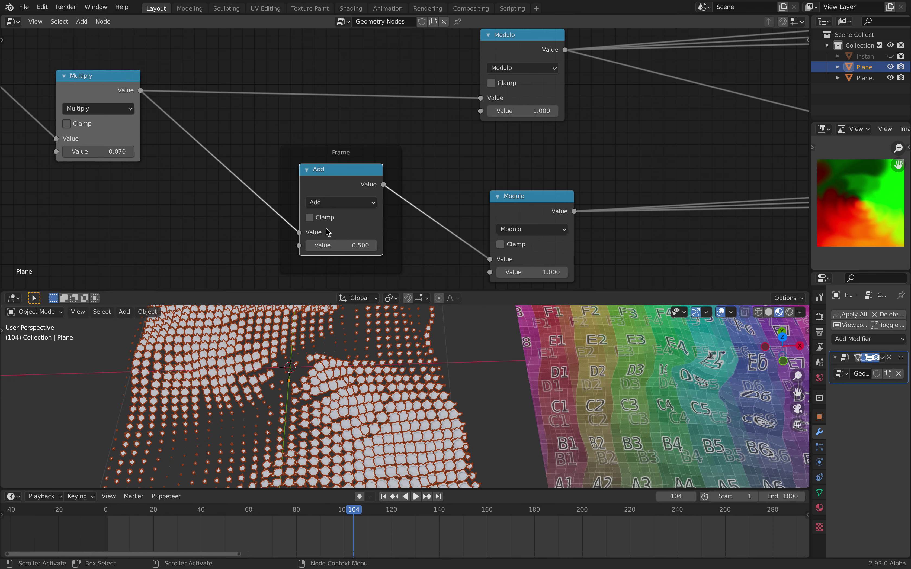
key(space)
key(space)
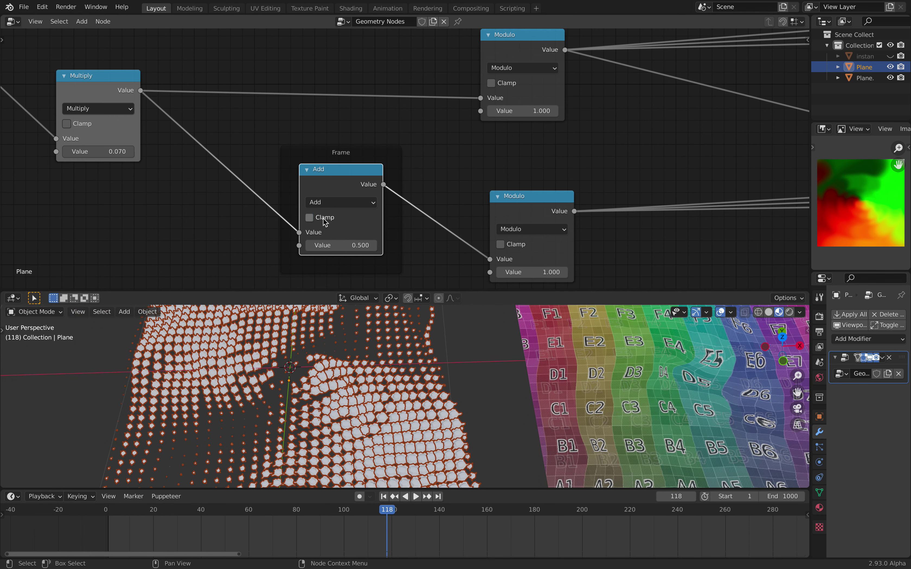
key(space)
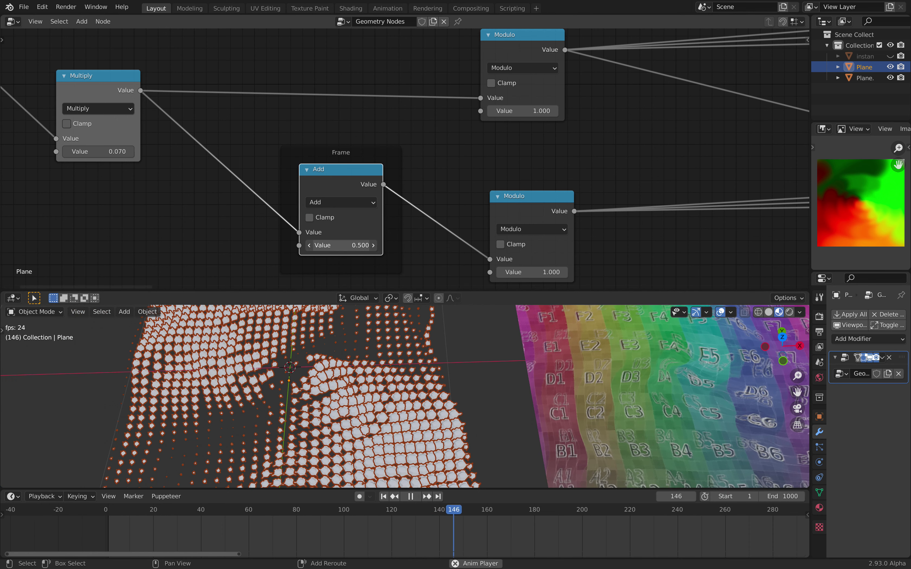
Step: Try a value of 6.58 on the framed Add node during playback, and set it back to 0.5
drag(340, 246, 527, 245)
click(361, 246)
text(6.58)
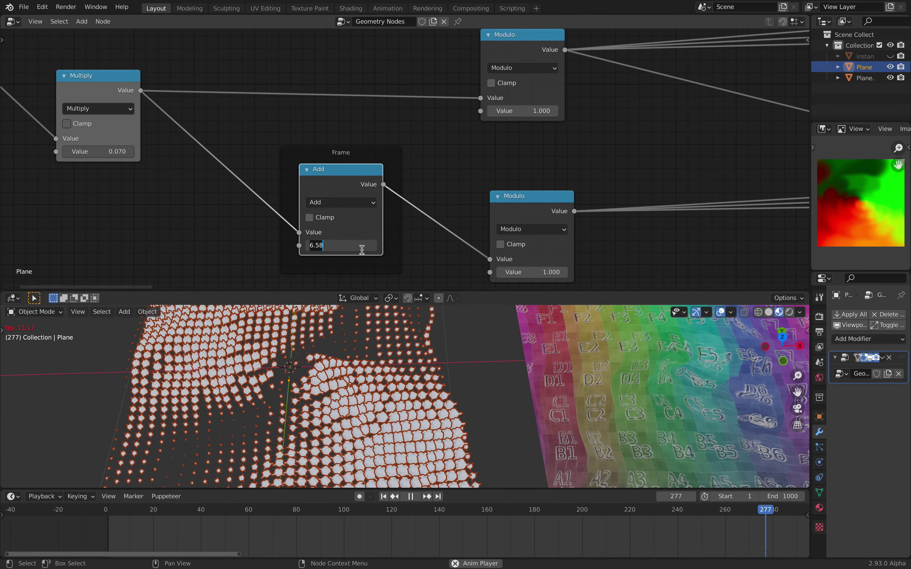
key(BackSpace)
key(BackSpace)
key(BackSpace)
key(BackSpace)
text(0.5)
key(Return)
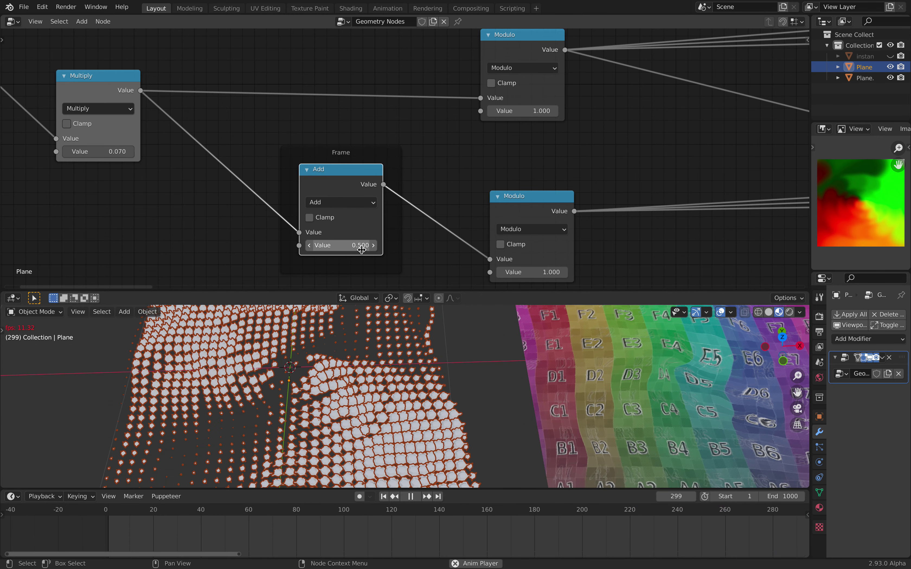
Step: Turn Clamp back on for the framed Add node and stop the animation playback
click(318, 220)
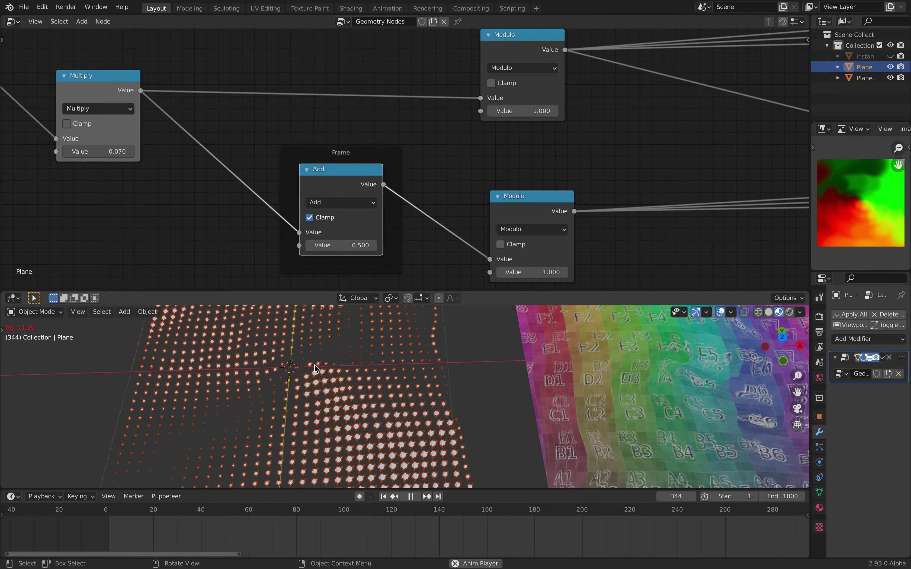
key(space)
Step: Move the Modulo node fed by the framed Add node up, closer beneath the other Modulo node
middle_drag(355, 182, 287, 178)
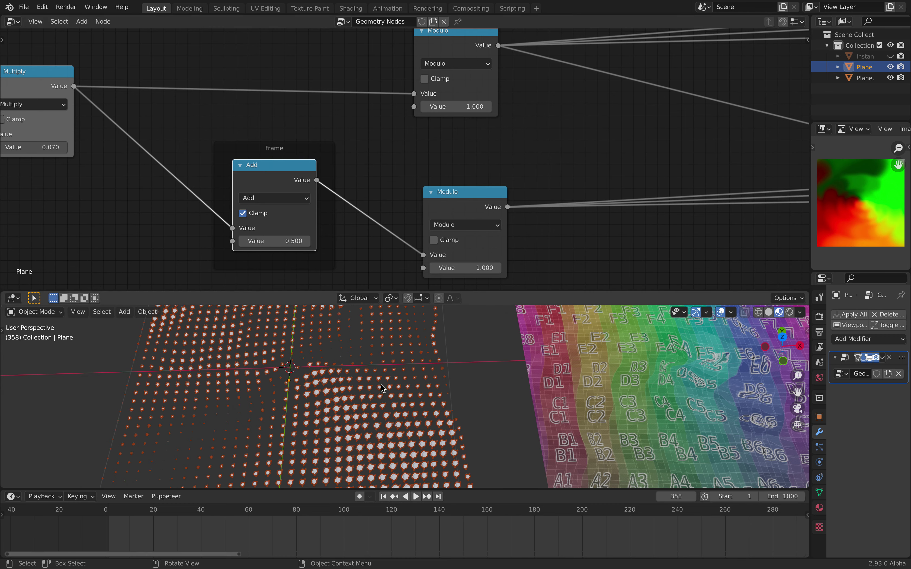
scroll(425, 239, down, 2)
middle_drag(432, 201, 385, 197)
drag(399, 190, 389, 159)
middle_drag(305, 160, 155, 171)
middle_drag(527, 120, 368, 118)
scroll(144, 149, down, 2)
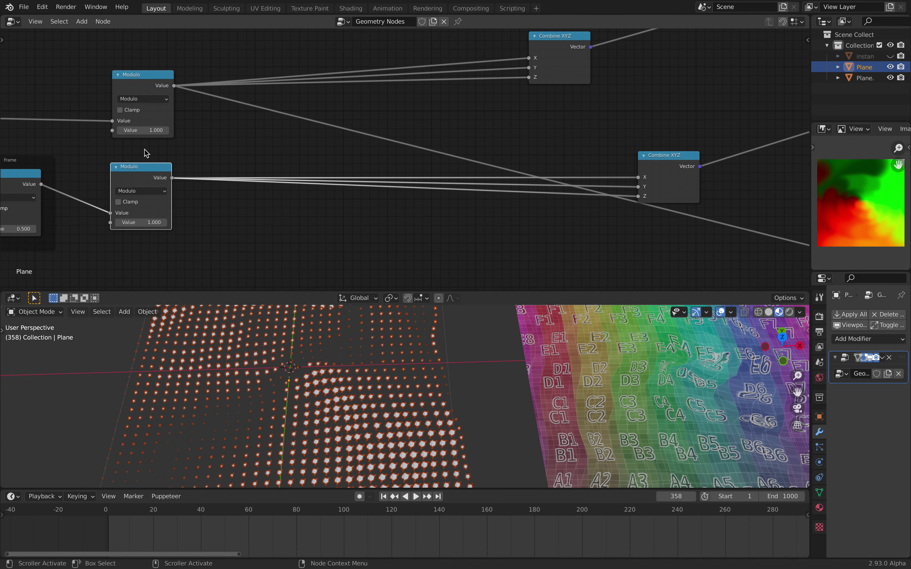
middle_drag(134, 94, 314, 85)
scroll(264, 115, up, 1)
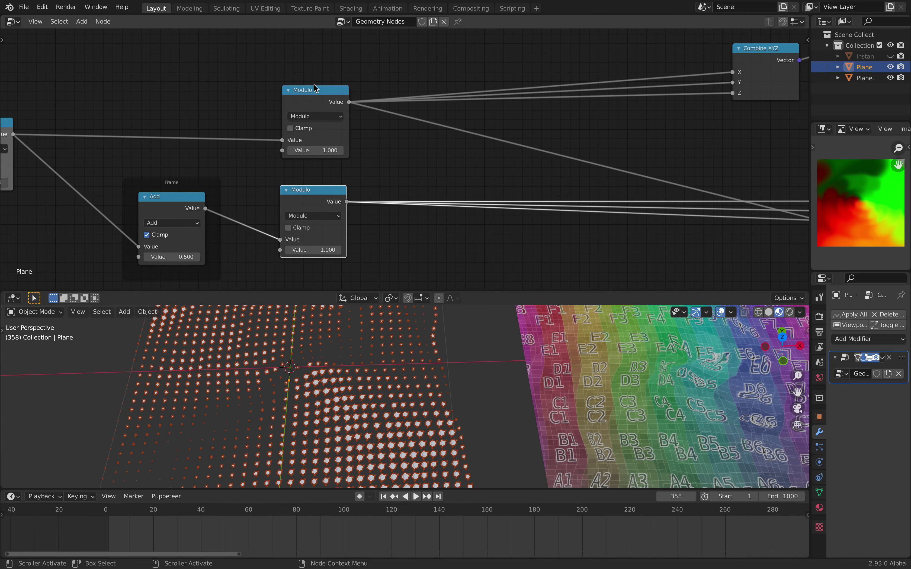
shift+scroll(298, 76, up, 3)
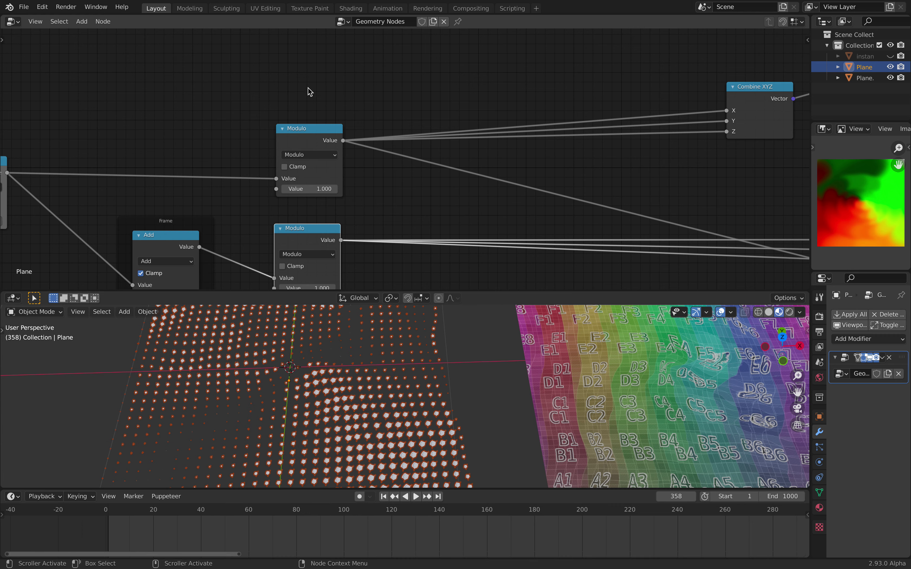
Step: Reposition both Combine XYZ nodes one below the other, closer to the Attribute Vector Math nodes
middle_drag(440, 102, 112, 110)
drag(536, 237, 517, 201)
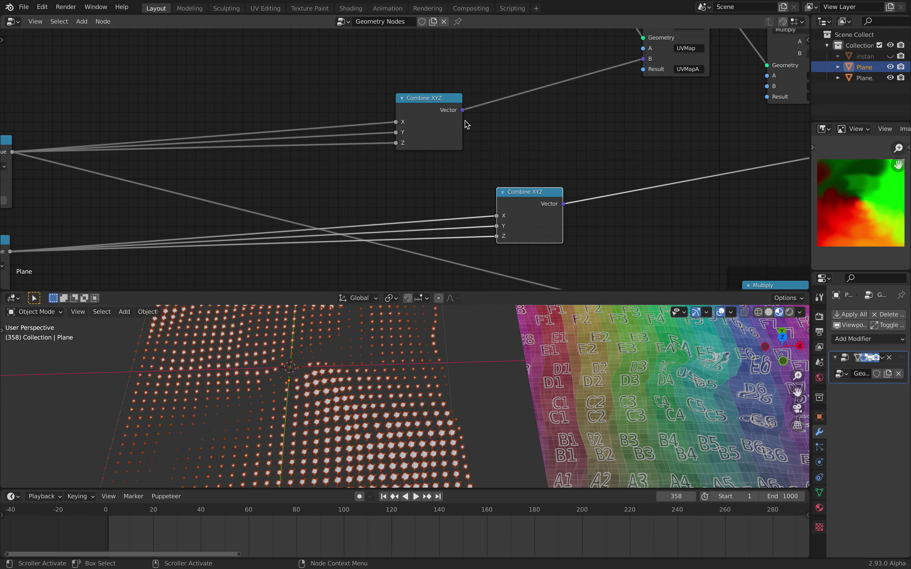
drag(423, 105, 519, 91)
drag(529, 200, 535, 188)
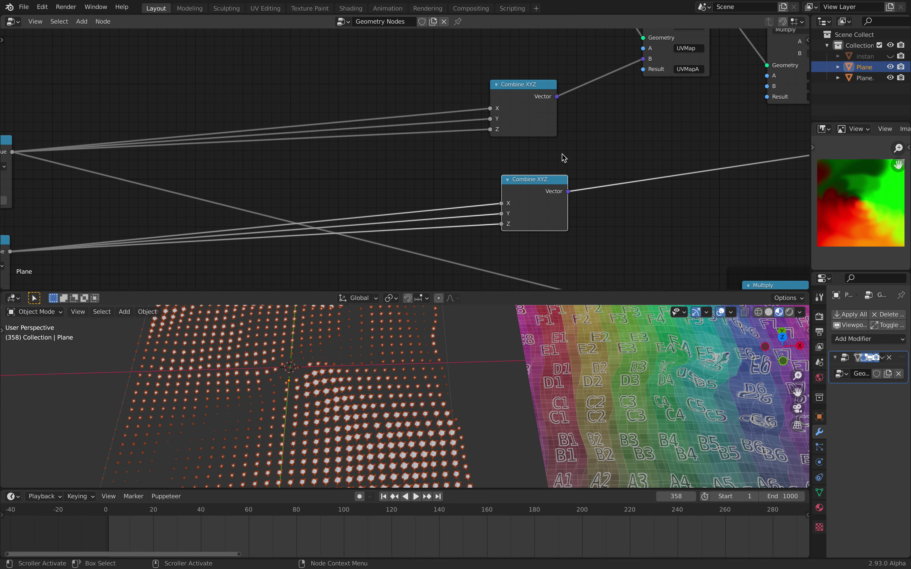
Step: Nudge the UVMapA Add, UVMapAA Multiply and UVMapB Add Attribute Vector Math nodes slightly upward
middle_drag(561, 155, 331, 223)
middle_drag(335, 181, 299, 210)
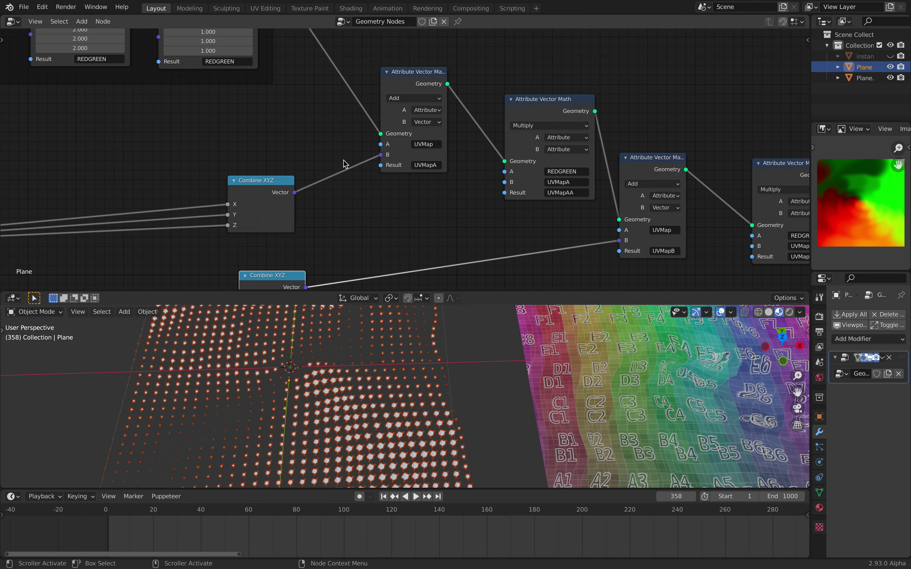
middle_drag(406, 112, 387, 156)
drag(390, 126, 395, 112)
drag(530, 151, 530, 137)
drag(625, 207, 628, 203)
Step: Examine the attribute inputs and result names of the Add and Multiply Attribute Vector Math nodes for both UVMap branches
scroll(602, 211, down, 1)
middle_drag(582, 214, 473, 187)
middle_drag(421, 203, 465, 181)
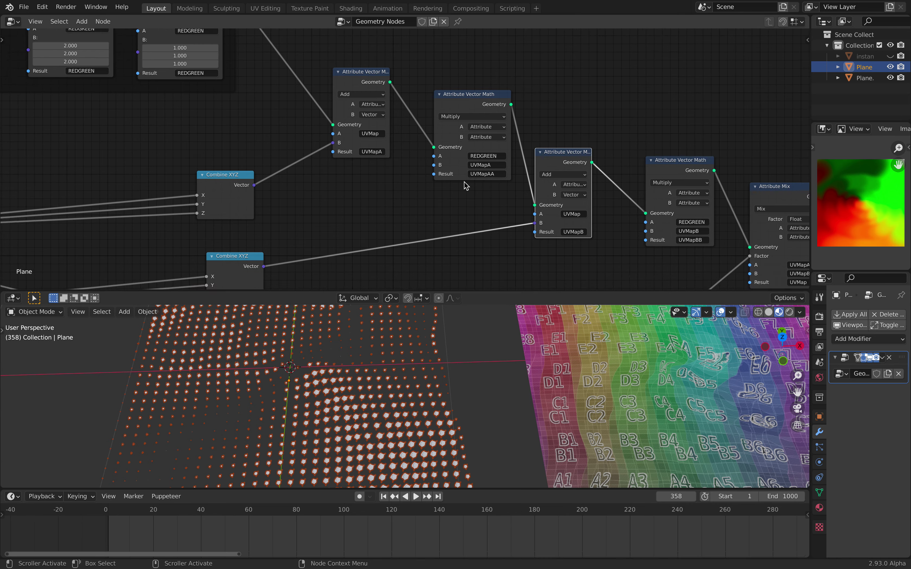
scroll(423, 165, up, 1)
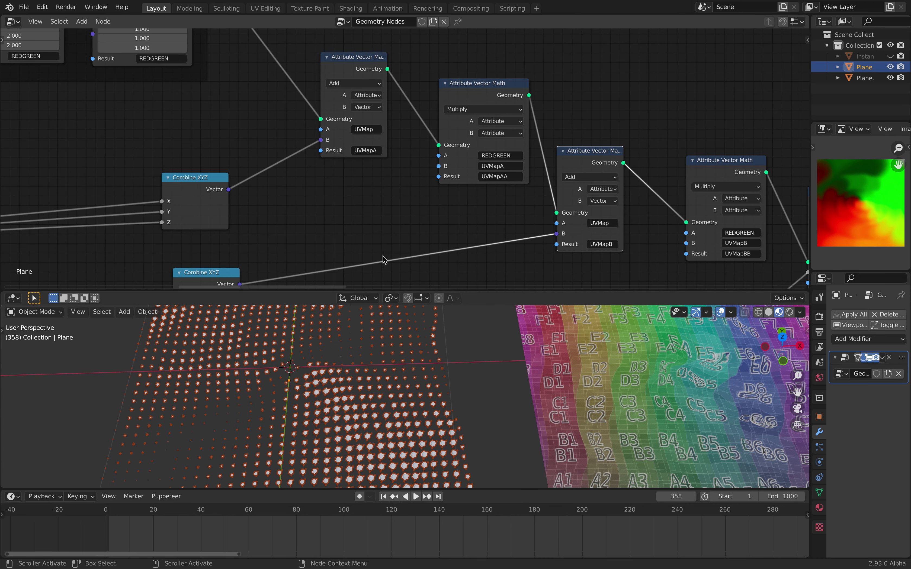
middle_drag(449, 193, 409, 195)
scroll(389, 161, up, 2)
middle_drag(388, 161, 421, 211)
scroll(360, 177, down, 1)
middle_drag(360, 177, 378, 179)
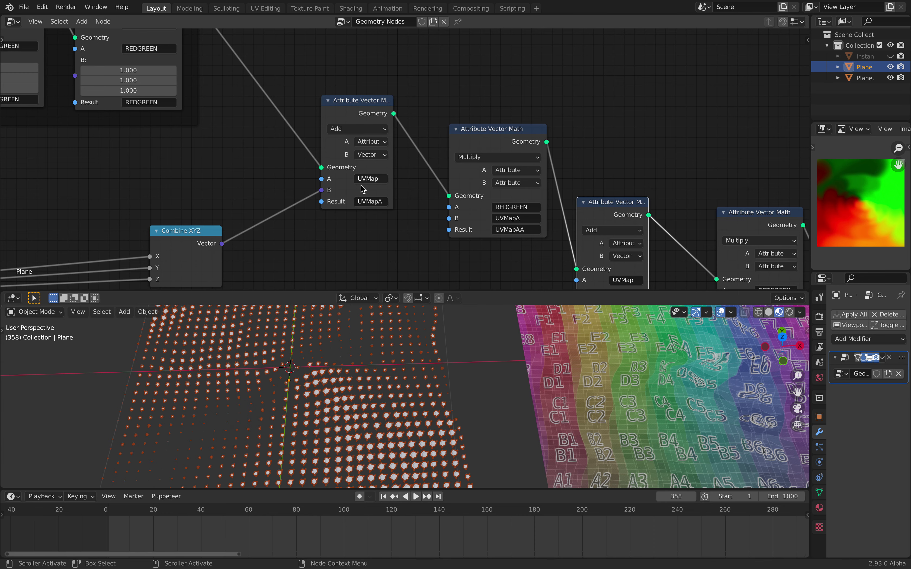
middle_drag(356, 164, 293, 148)
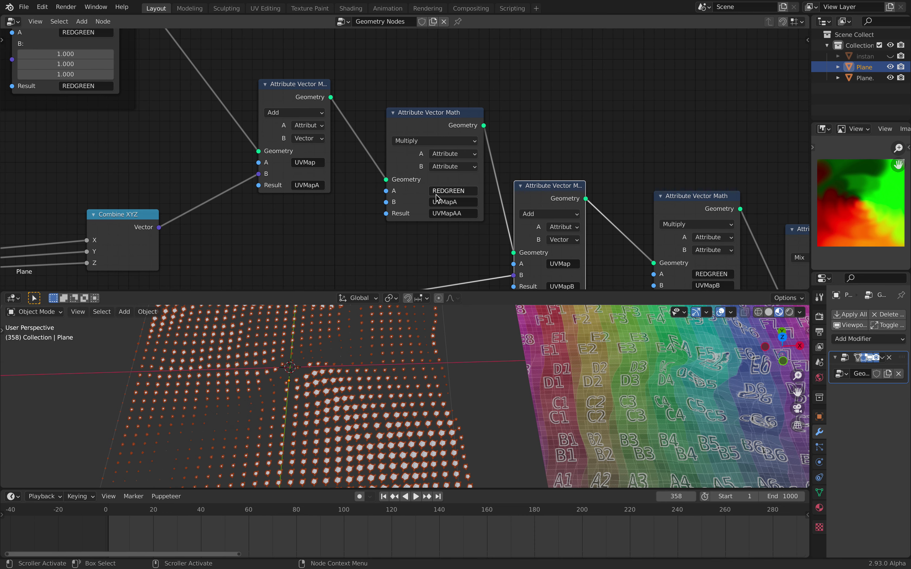
middle_drag(437, 197, 400, 157)
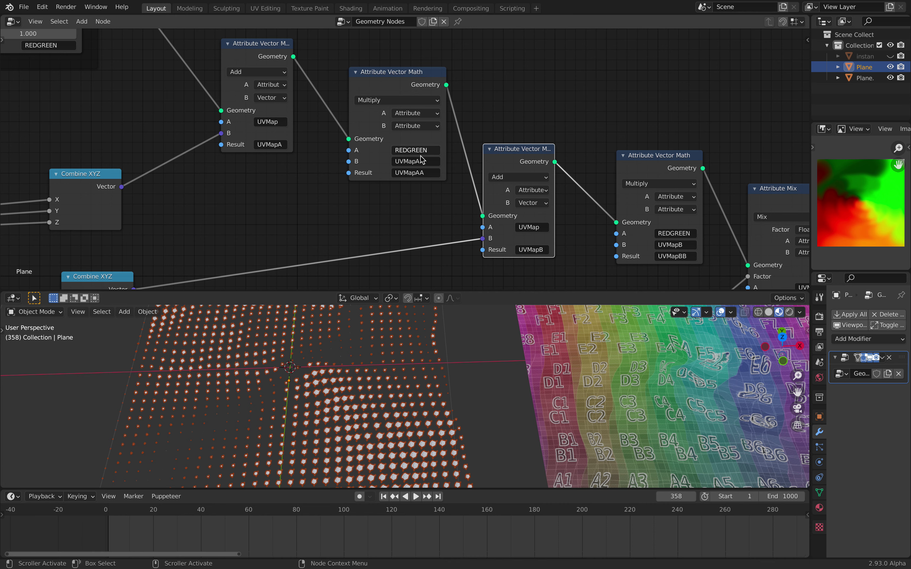
scroll(441, 220, down, 1)
scroll(316, 168, up, 2)
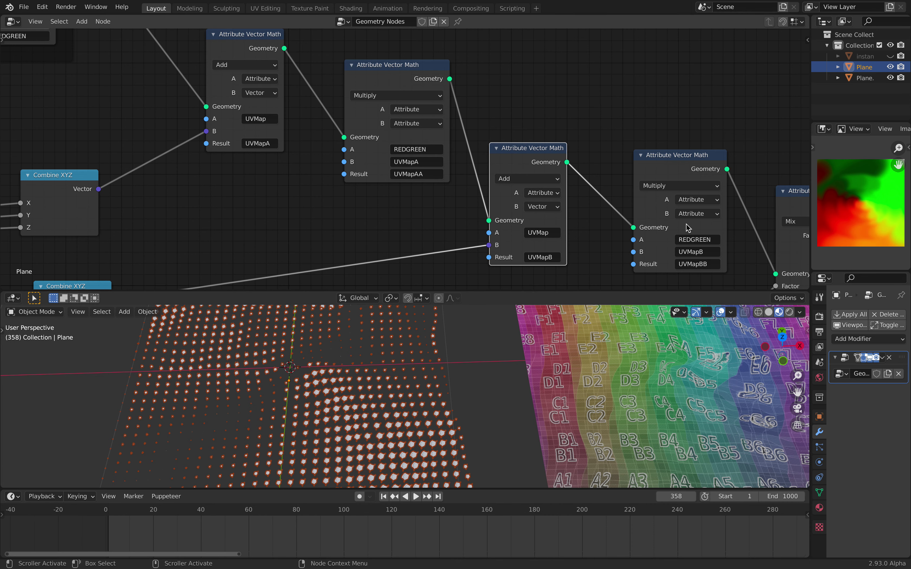
middle_drag(383, 170, 375, 170)
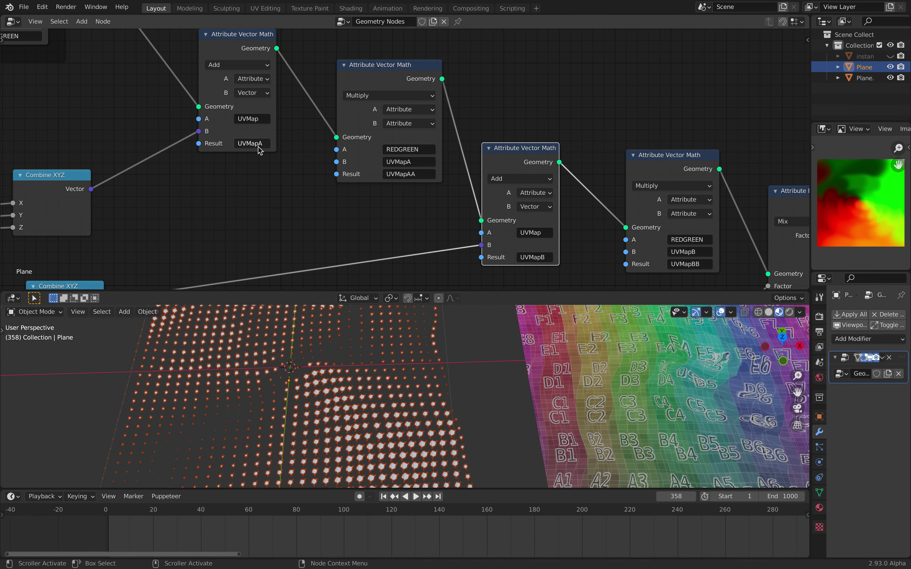
middle_drag(484, 173, 469, 195)
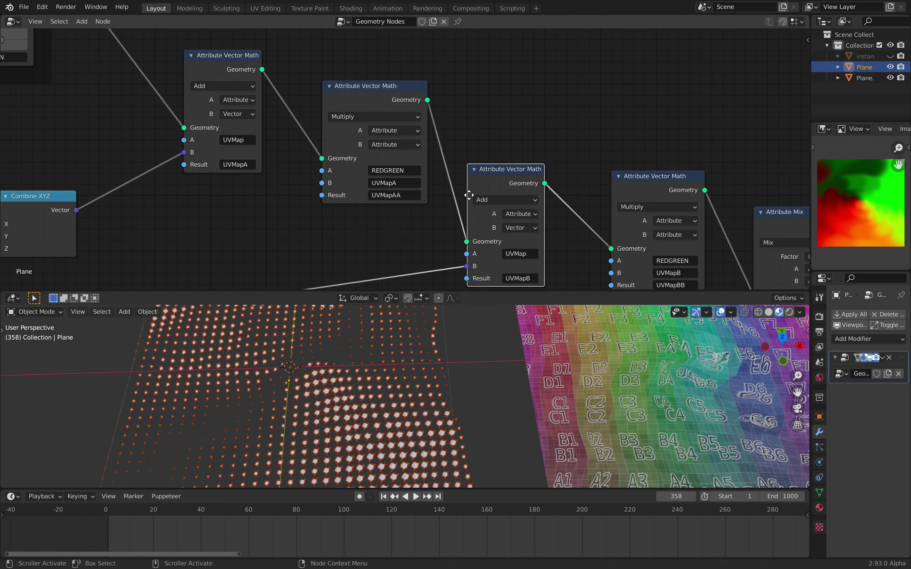
middle_drag(378, 114, 415, 177)
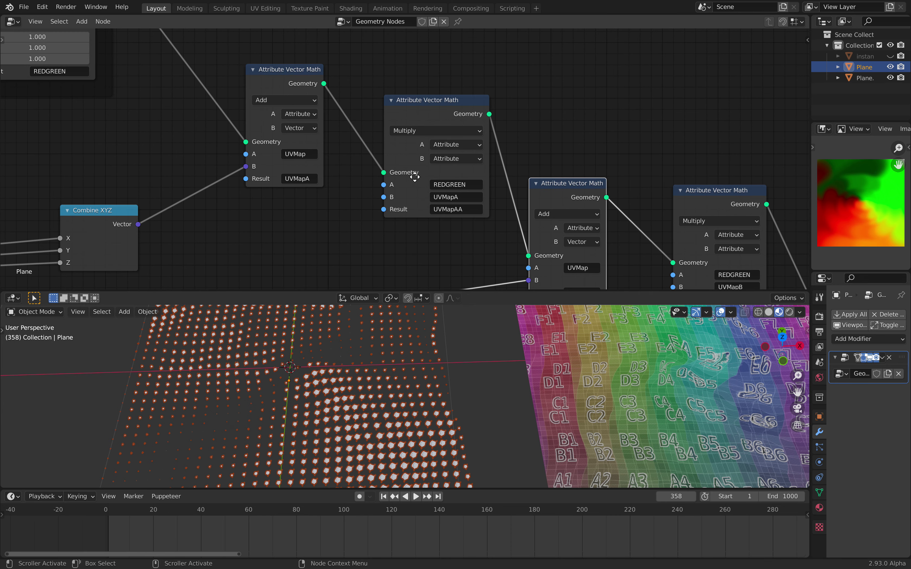
scroll(346, 163, down, 1)
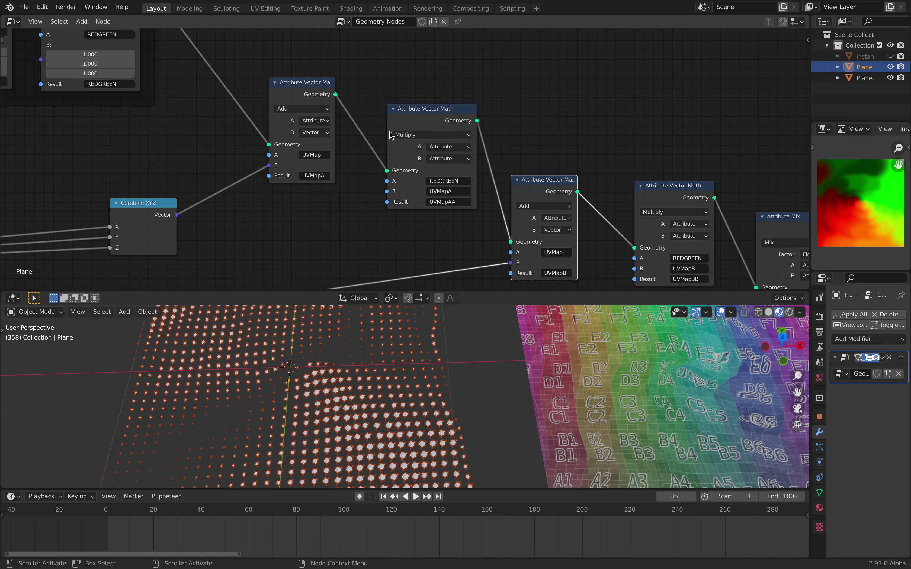
Step: Move the Attribute Mix node slightly lower and farther from the UVMapBB Multiply node
middle_drag(430, 192, 325, 165)
middle_drag(507, 160, 328, 109)
scroll(372, 132, down, 1)
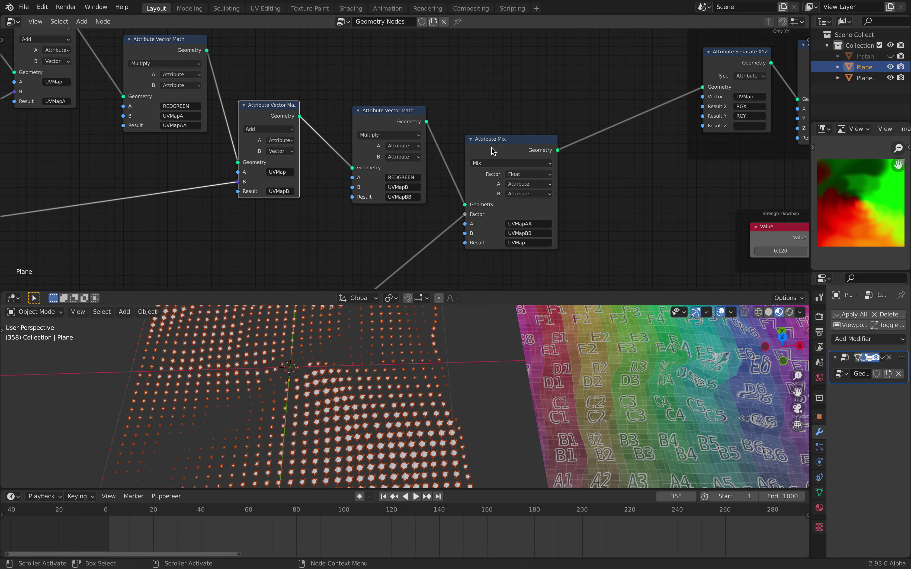
drag(491, 147, 506, 160)
middle_drag(446, 164, 420, 125)
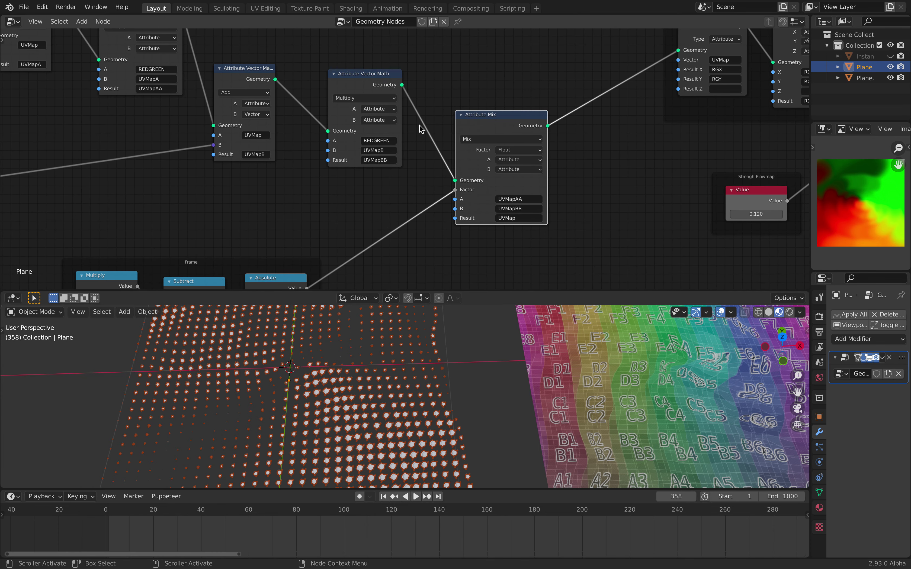
scroll(421, 129, up, 1)
middle_drag(399, 163, 426, 116)
middle_drag(297, 201, 311, 240)
middle_drag(387, 195, 380, 178)
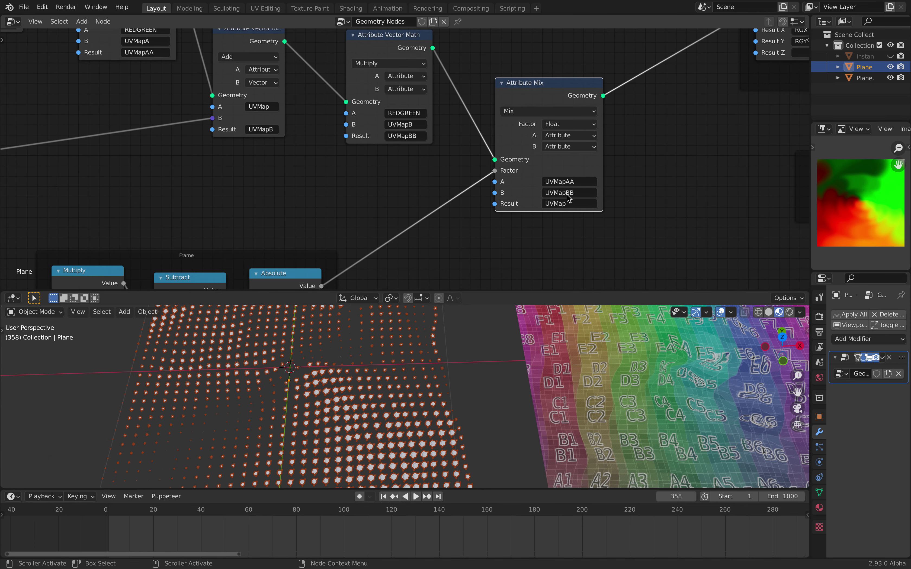
middle_drag(588, 183, 586, 194)
drag(516, 114, 529, 141)
Step: Shift the frame holding the Multiply, Subtract and Absolute nodes slightly toward the Attribute Mix node
scroll(348, 215, down, 1)
middle_drag(348, 215, 525, 79)
scroll(420, 151, down, 1)
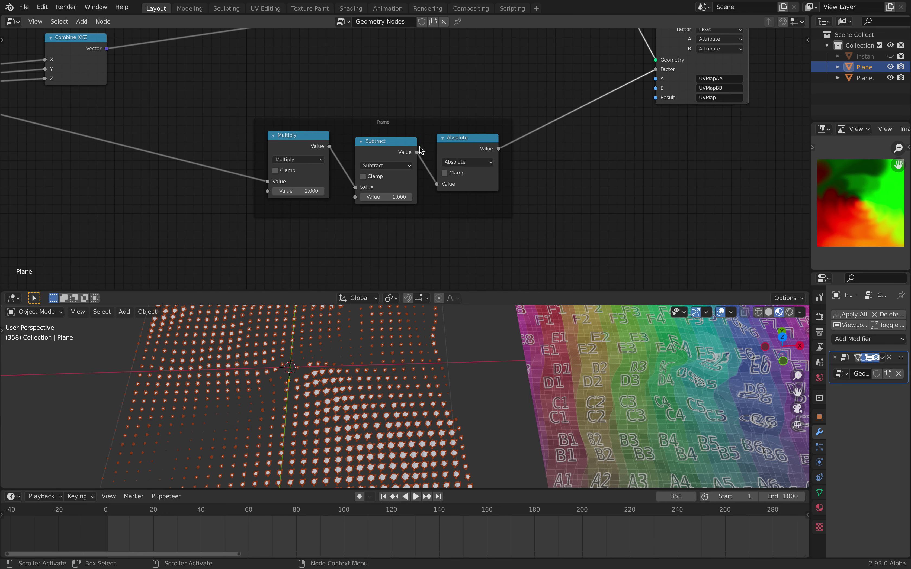
drag(400, 129, 415, 134)
scroll(242, 129, up, 3)
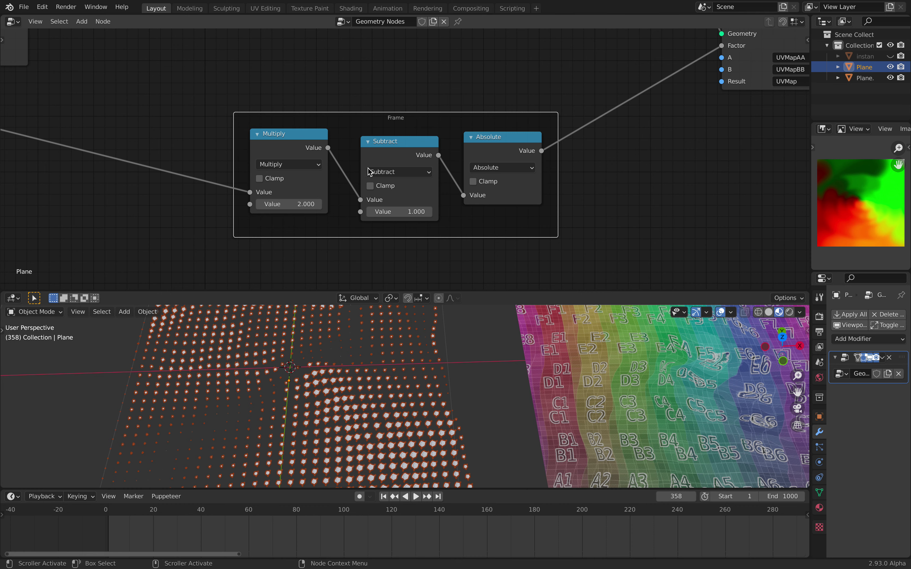
scroll(399, 165, down, 2)
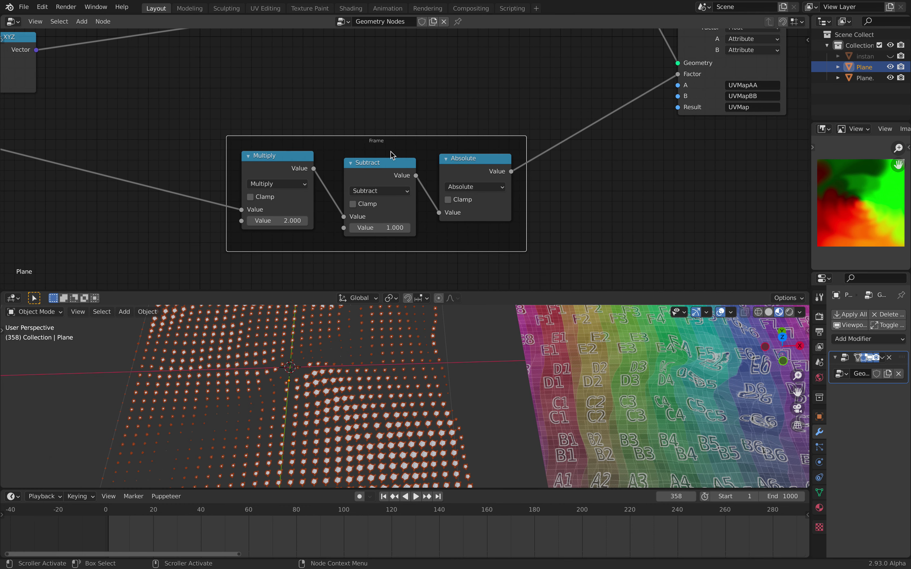
middle_drag(568, 127, 535, 149)
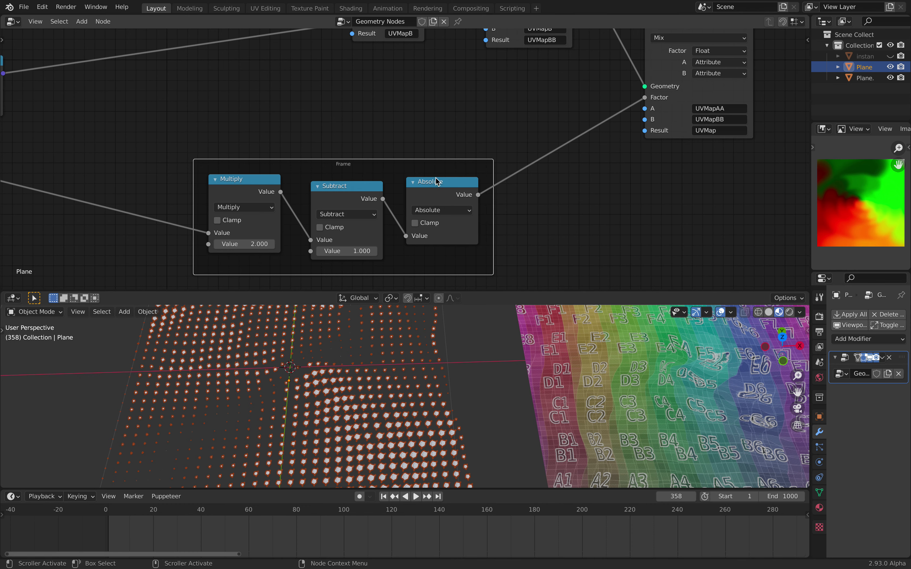
Step: Follow the Attribute Mix output through the Only XY frame and inspect the Strengh Flowmap value feeding the Multiply node
middle_drag(437, 182, 190, 261)
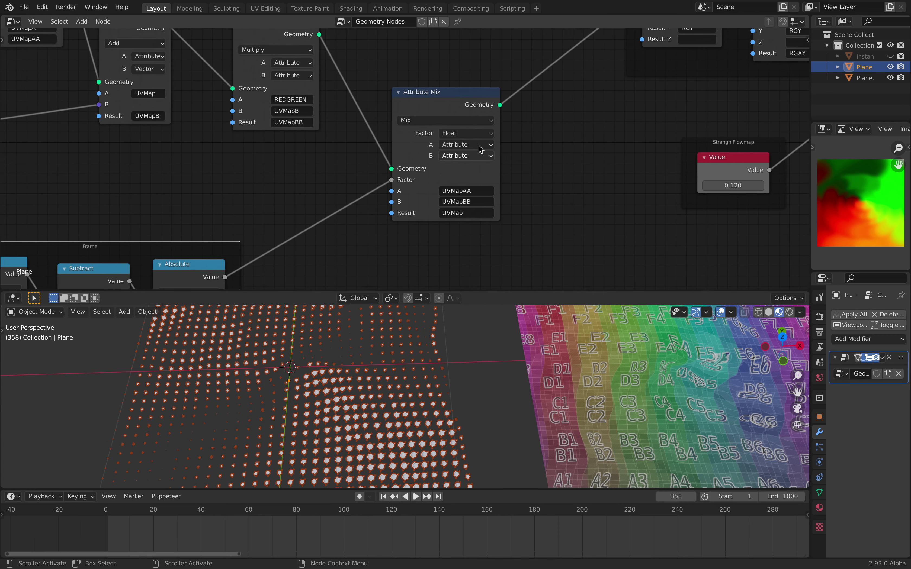
middle_drag(531, 93, 340, 200)
scroll(494, 102, down, 1)
middle_drag(495, 103, 366, 115)
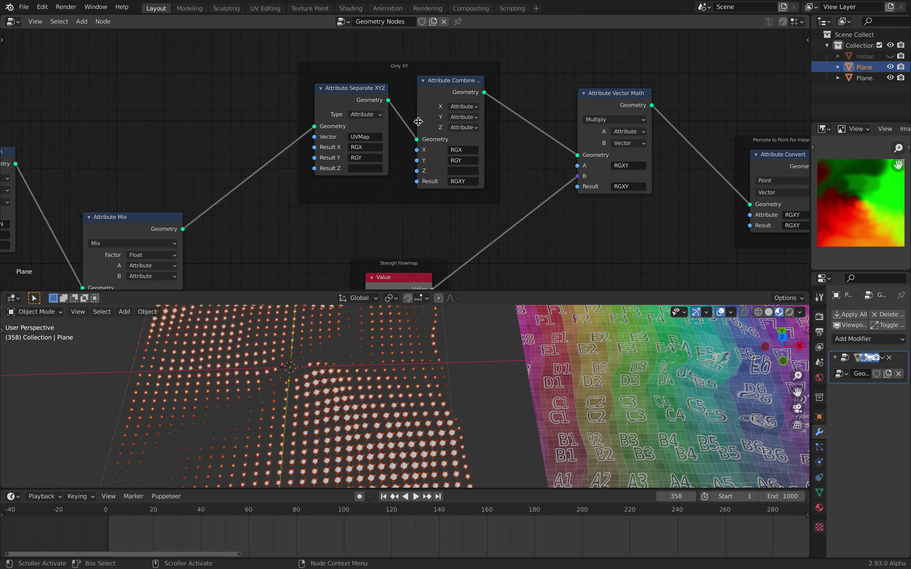
scroll(378, 130, up, 1)
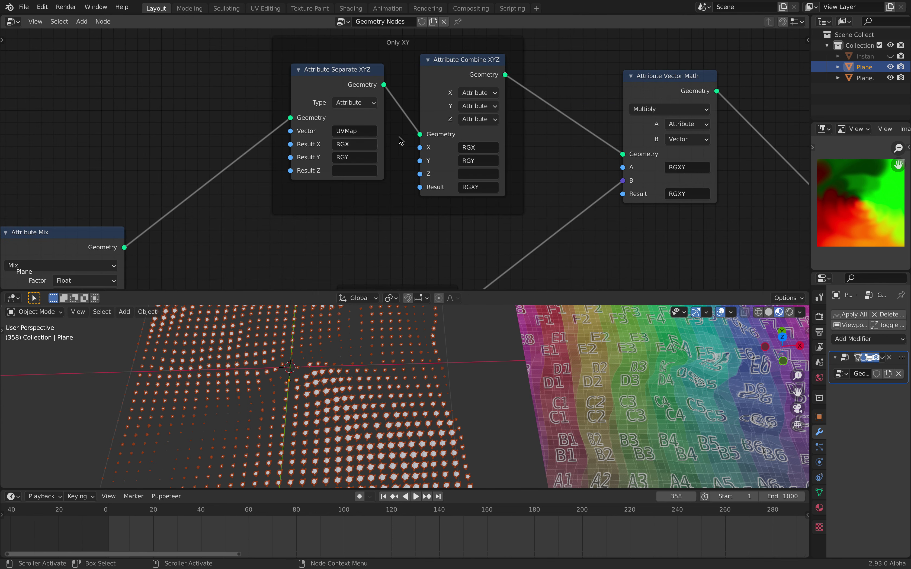
middle_drag(483, 156, 403, 84)
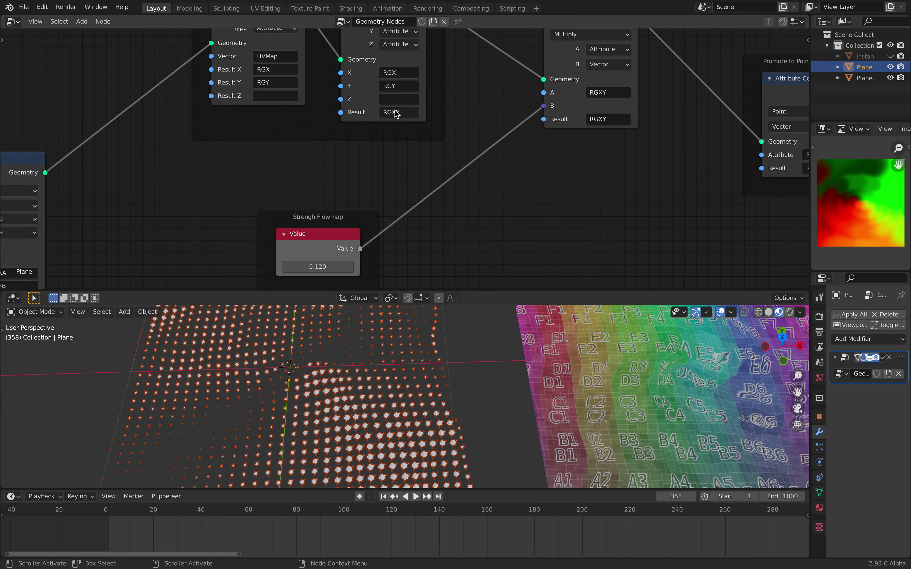
Step: Move the Strengh Flowmap Value node closer to the Multiply Attribute Vector Math node
click(345, 234)
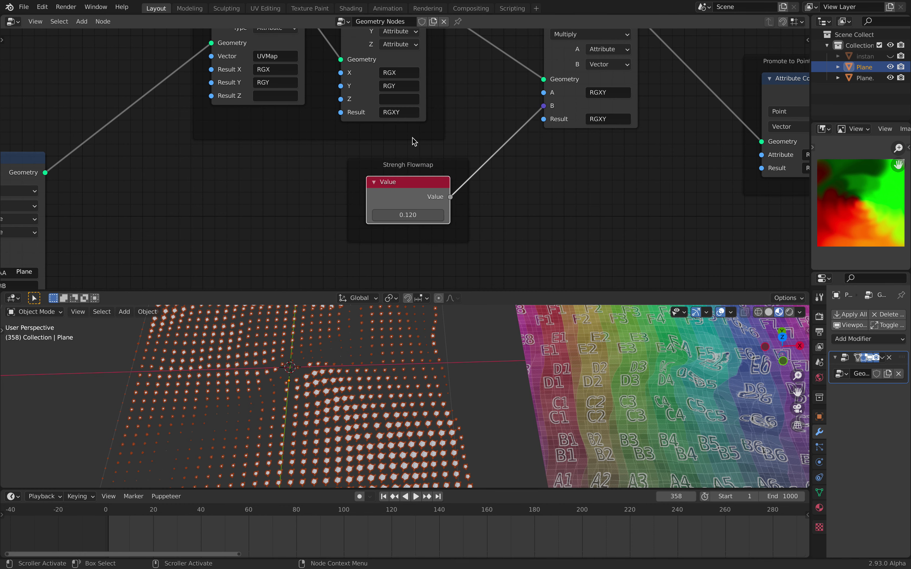
middle_drag(474, 156, 478, 160)
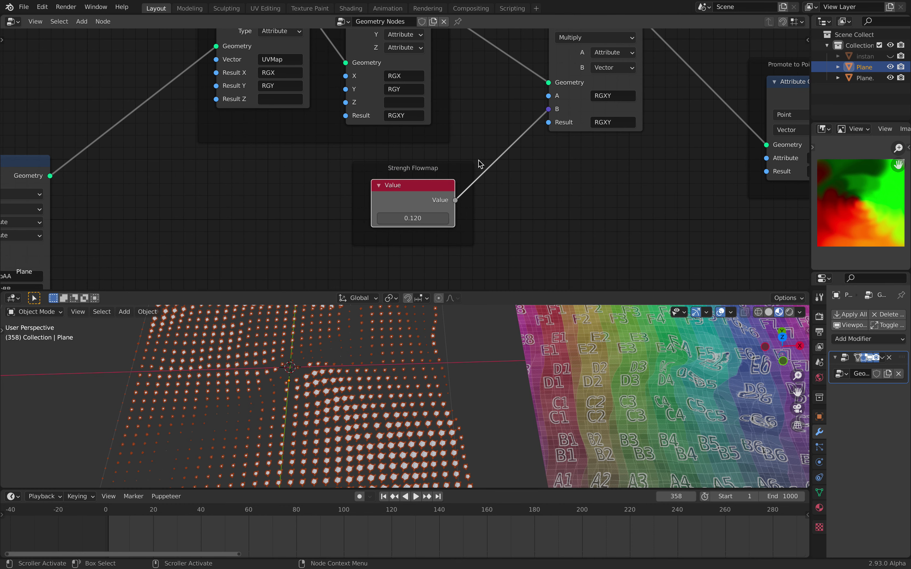
drag(441, 189, 472, 177)
middle_drag(472, 153, 450, 185)
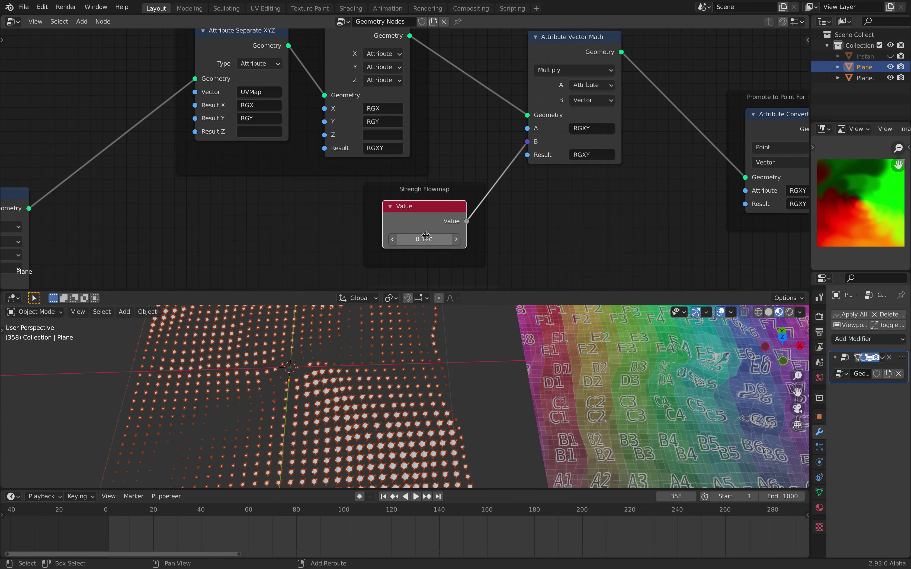
Step: Set the Strengh Flowmap value to 0.420 and play the animation to preview the stronger distortion
drag(426, 235, 462, 235)
scroll(423, 357, down, 2)
key(space)
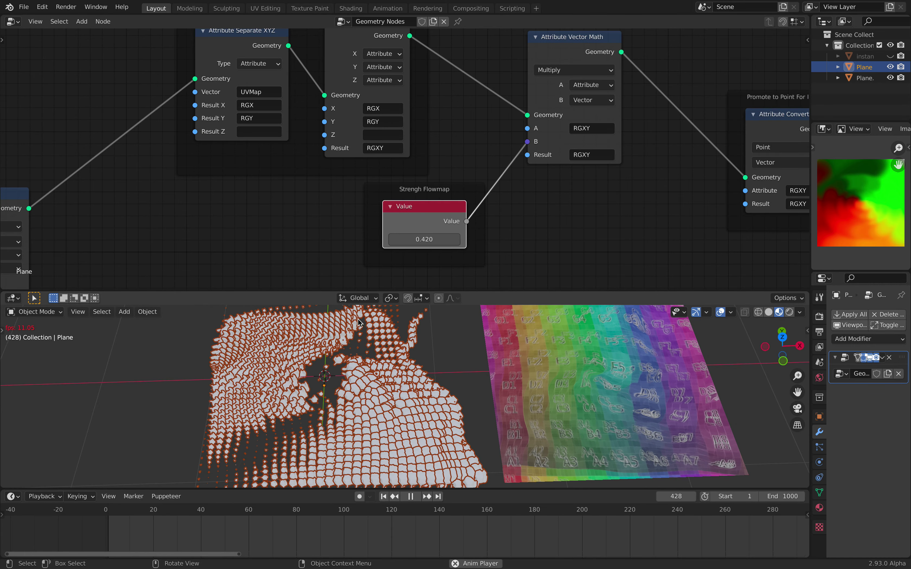
key(space)
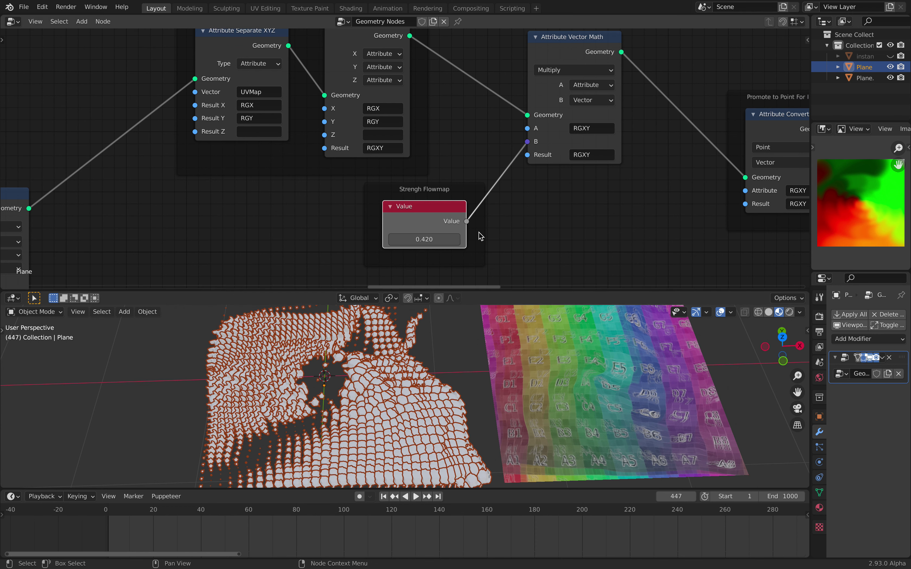
Step: Nudge the Strengh Flowmap Value, Multiply and Attribute Convert nodes to tidy their spacing
middle_drag(502, 210, 418, 228)
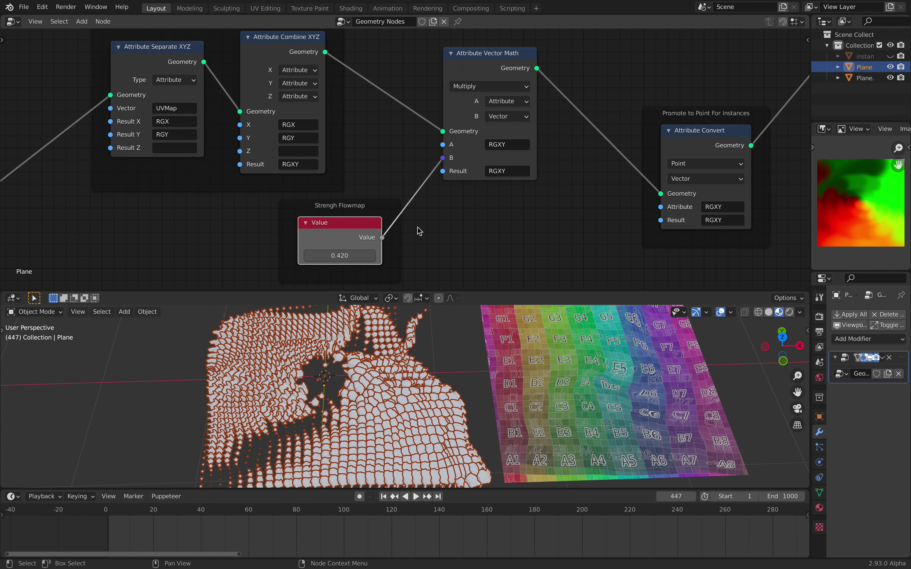
drag(378, 228, 365, 230)
middle_drag(485, 153, 417, 187)
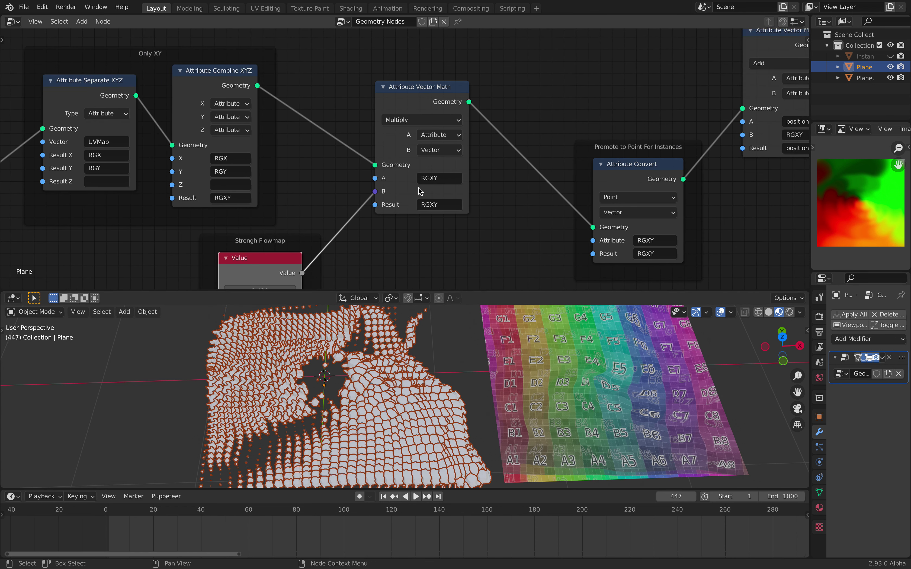
drag(421, 100, 438, 95)
drag(613, 165, 600, 127)
middle_drag(546, 129, 337, 135)
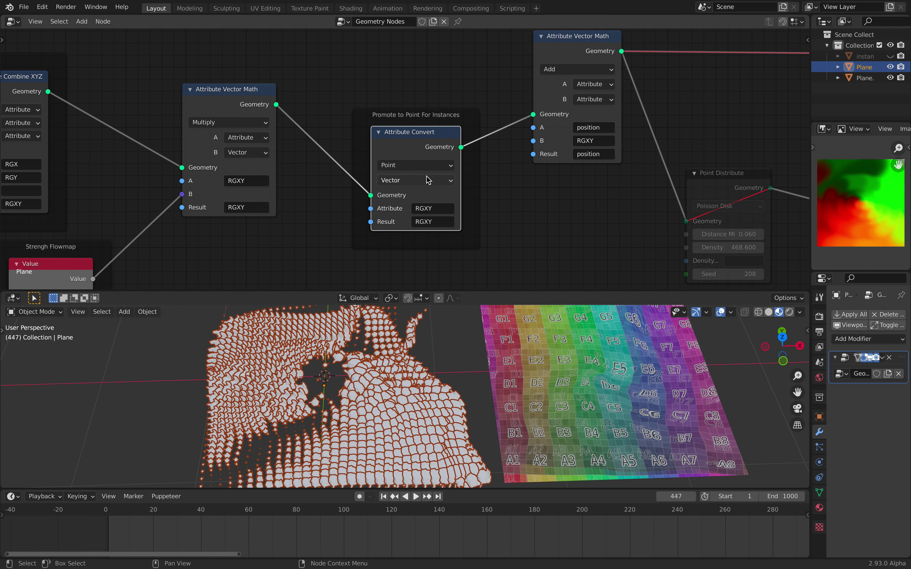
Step: Slightly reposition the Attribute Convert node, the Add Attribute Vector Math node and the Point Distribute node
middle_drag(427, 149, 351, 170)
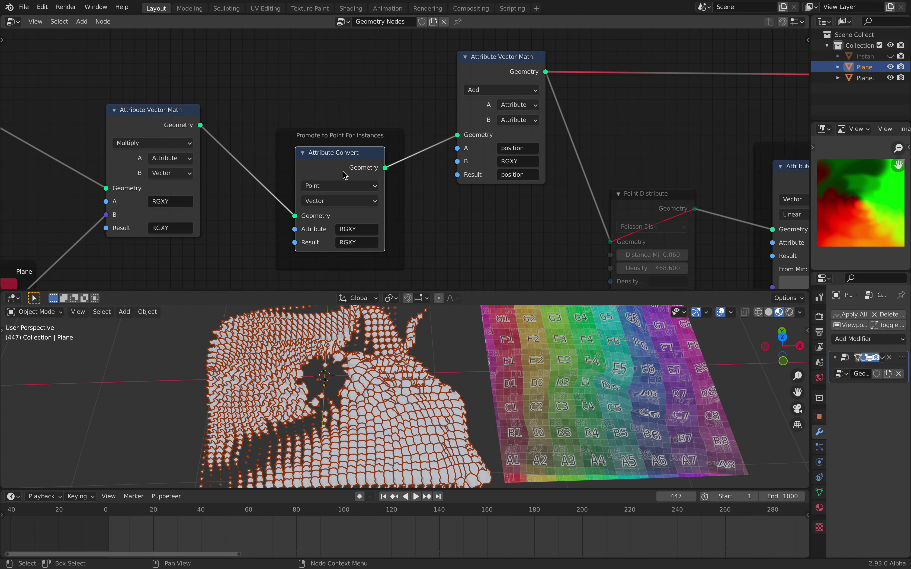
drag(339, 167, 335, 160)
middle_drag(379, 171, 348, 174)
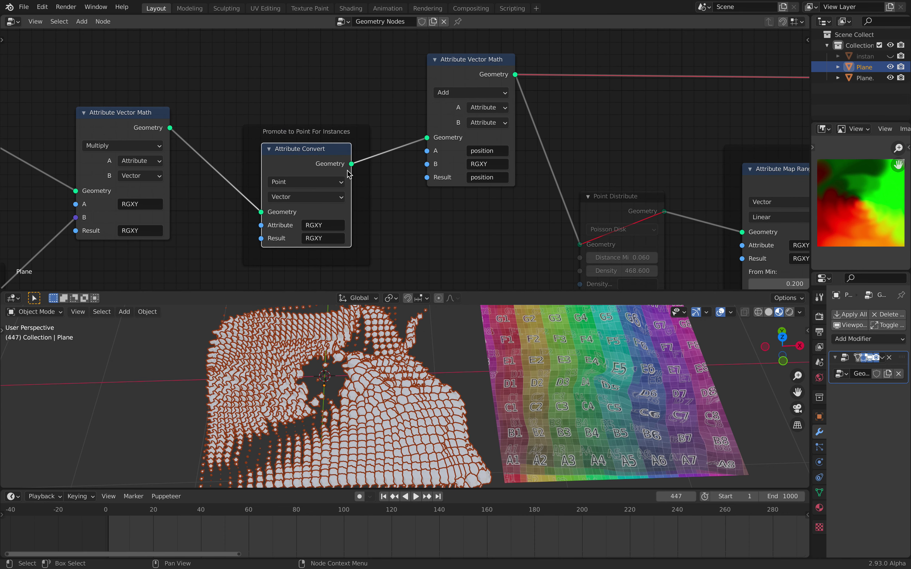
middle_drag(437, 177, 356, 175)
drag(400, 67, 410, 62)
middle_drag(518, 176, 417, 177)
click(447, 193)
drag(446, 193, 451, 186)
middle_drag(549, 153, 474, 156)
scroll(549, 179, down, 4)
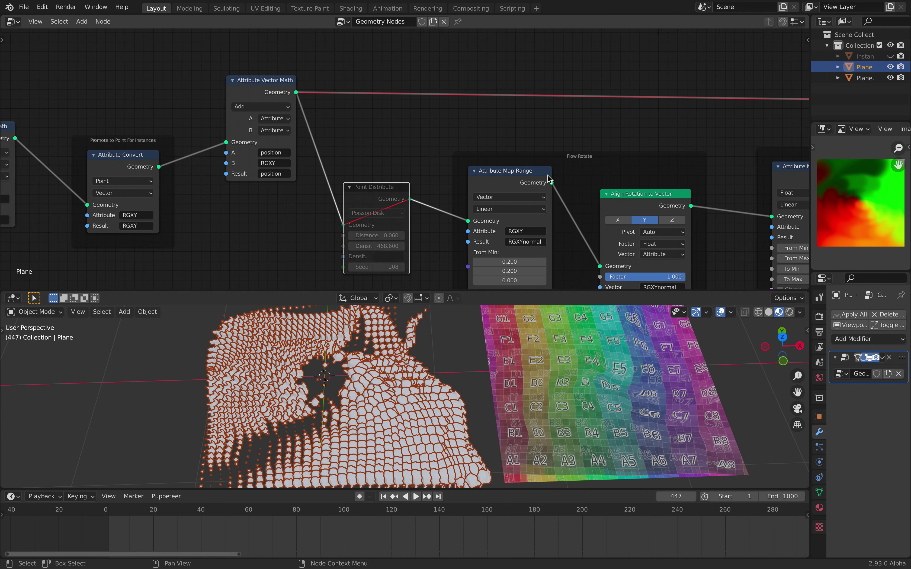
Step: Survey the node chain from Point Distribute to Join Geometry and play the animation for a closer look at the instances
middle_drag(595, 190, 335, 195)
scroll(473, 170, down, 9)
middle_drag(344, 136, 311, 140)
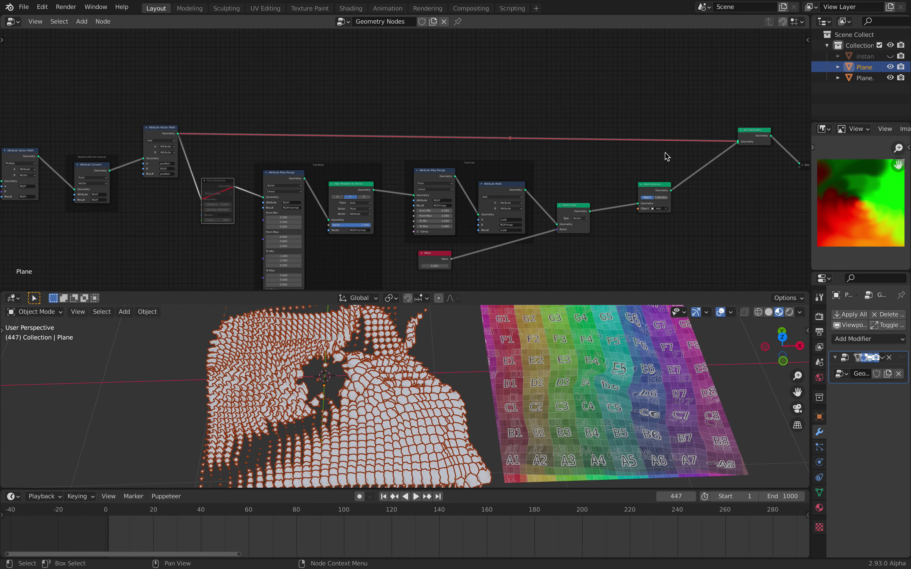
middle_drag(594, 153, 600, 149)
scroll(388, 392, up, 3)
key(space)
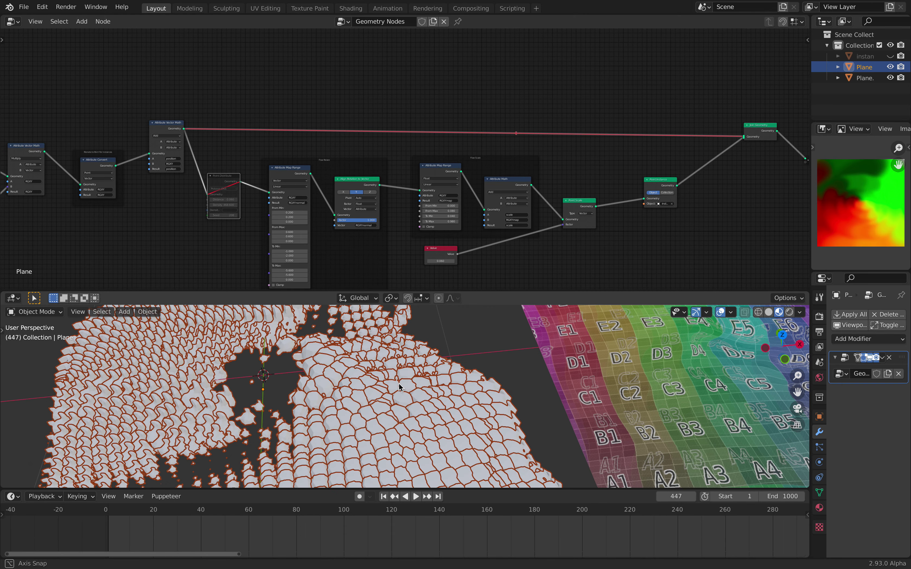
scroll(394, 384, down, 1)
middle_drag(395, 384, 395, 392)
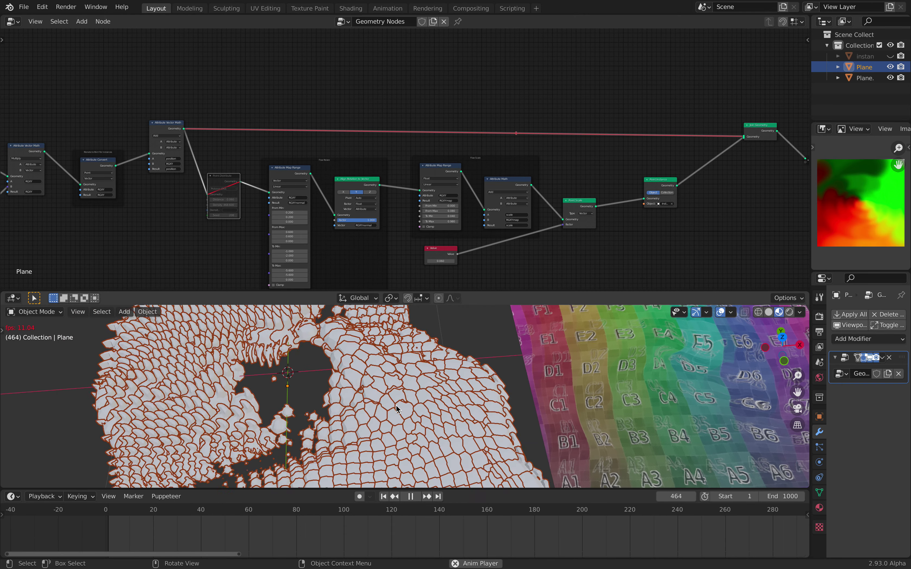
key(space)
Step: Inspect the Flow Rotate and Flow Scale frames and the Point Scale value while replaying the animation
middle_drag(395, 214, 394, 177)
scroll(415, 214, up, 6)
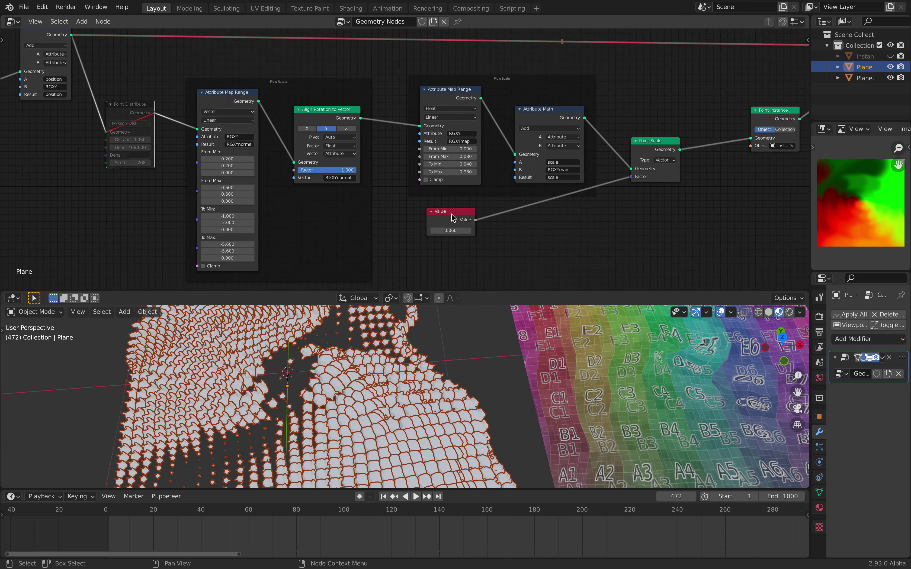
mouse_move(459, 236)
shift+mouse_down()
mouse_move(430, 237)
mouse_move(460, 236)
shift+mouse_up()
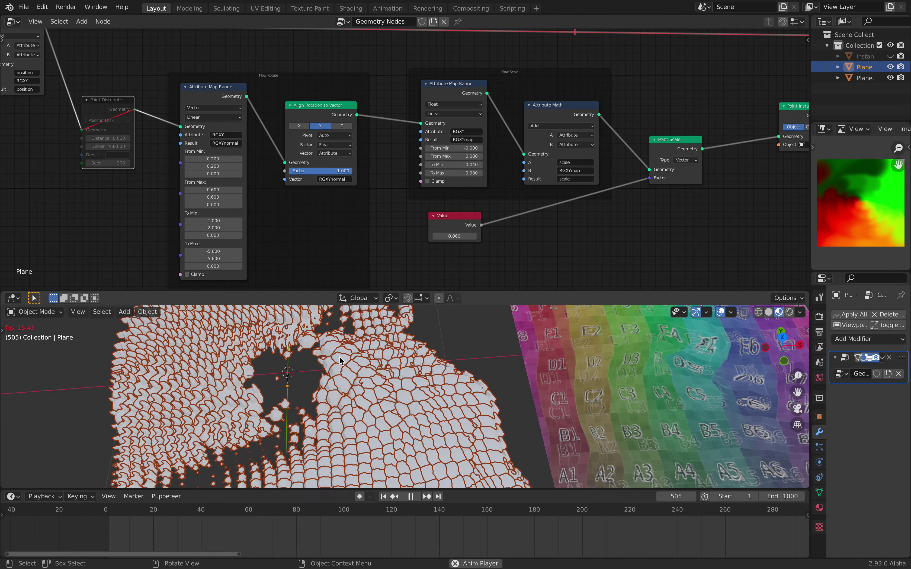
key(space)
Step: Raise the Add Attribute Vector Math node slightly and check its position and RGXY attribute inputs
middle_drag(263, 109, 416, 170)
middle_drag(273, 131, 401, 153)
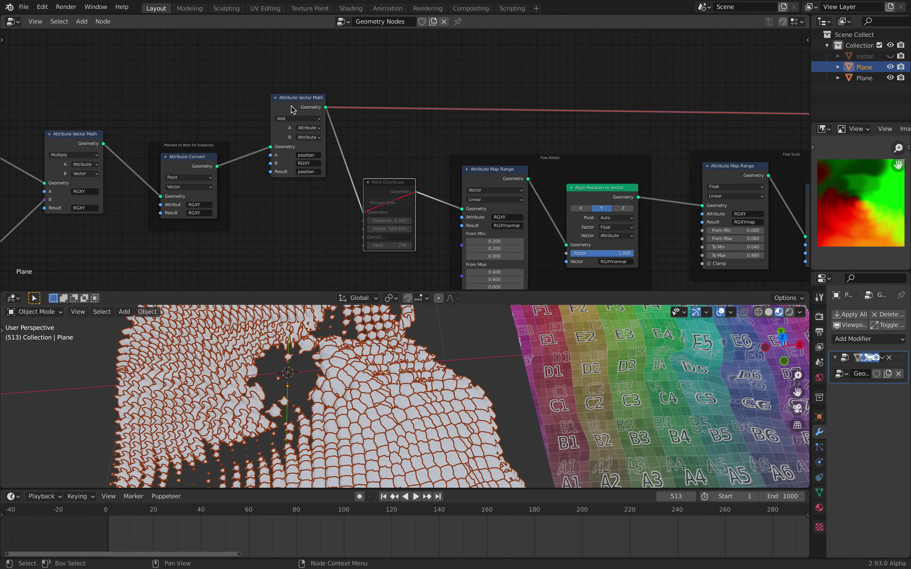
drag(291, 106, 286, 100)
scroll(287, 100, up, 2)
middle_drag(287, 100, 327, 100)
scroll(327, 117, up, 3)
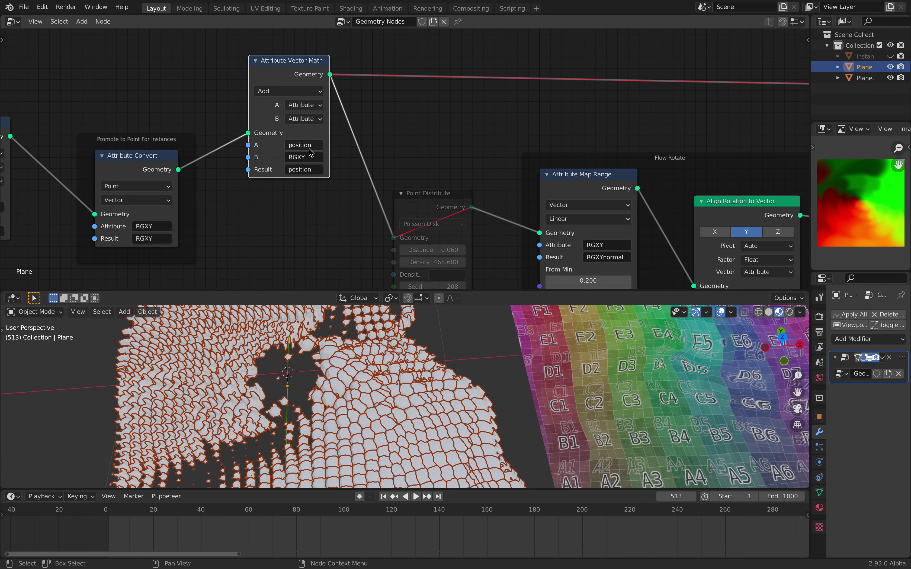
middle_drag(309, 148, 331, 149)
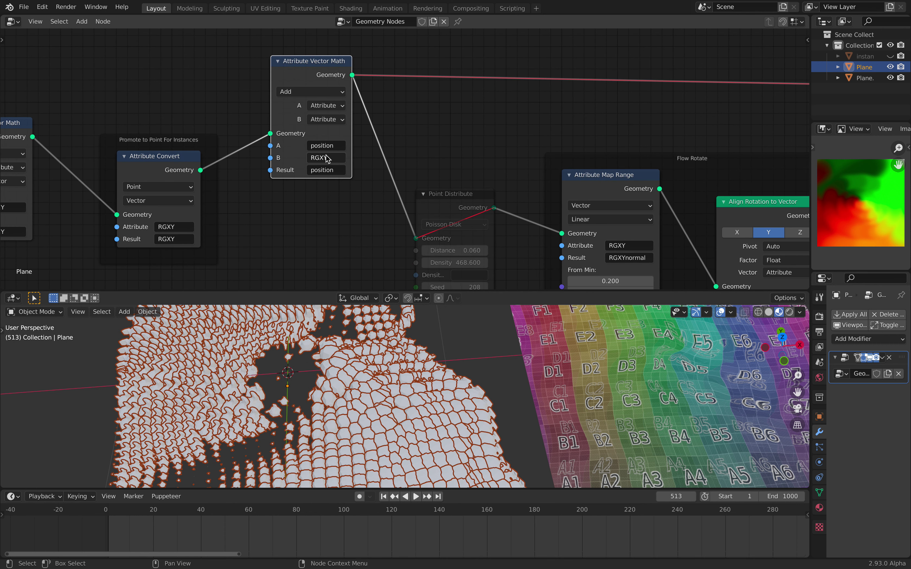
middle_drag(318, 80, 328, 102)
Step: Mute the Add Attribute Vector Math node, play the animation without the position offset, and unmute the node
key(m)
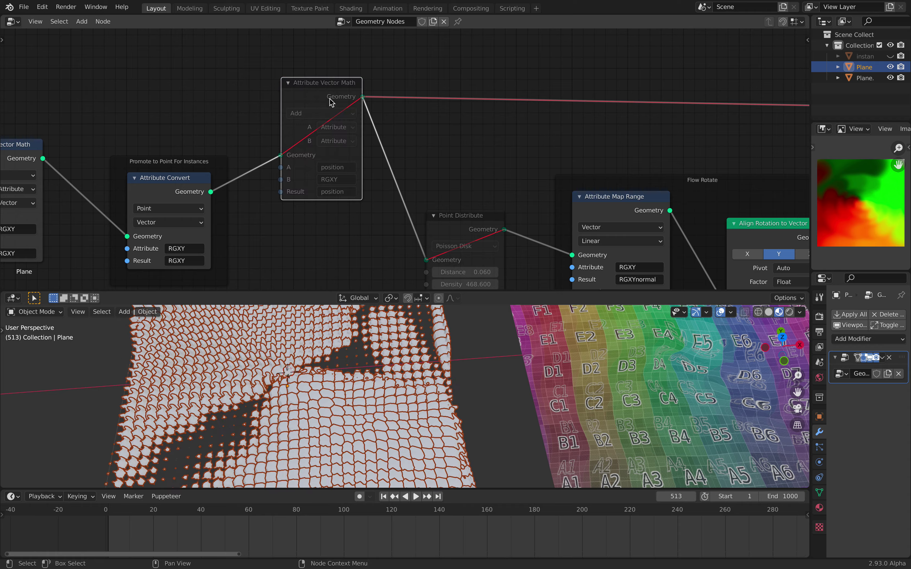
key(space)
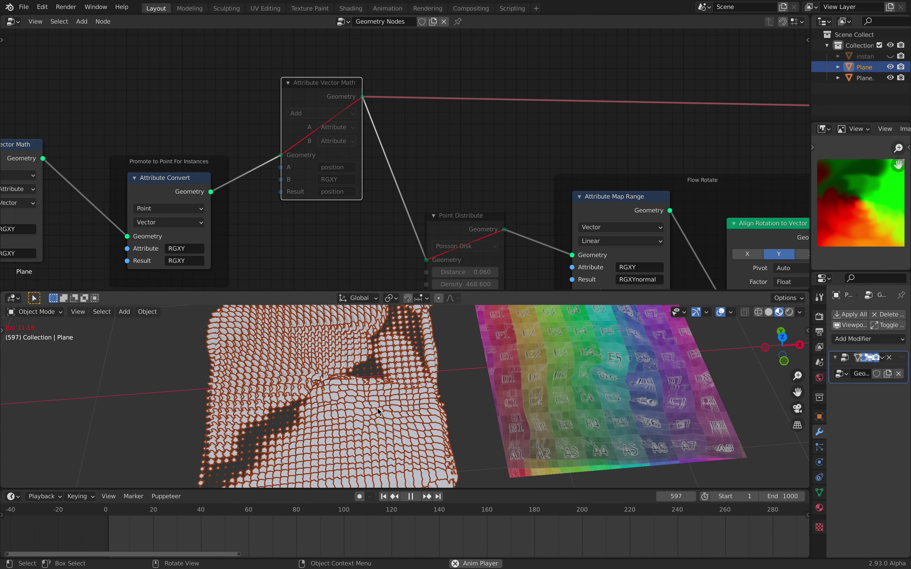
key(space)
key(m)
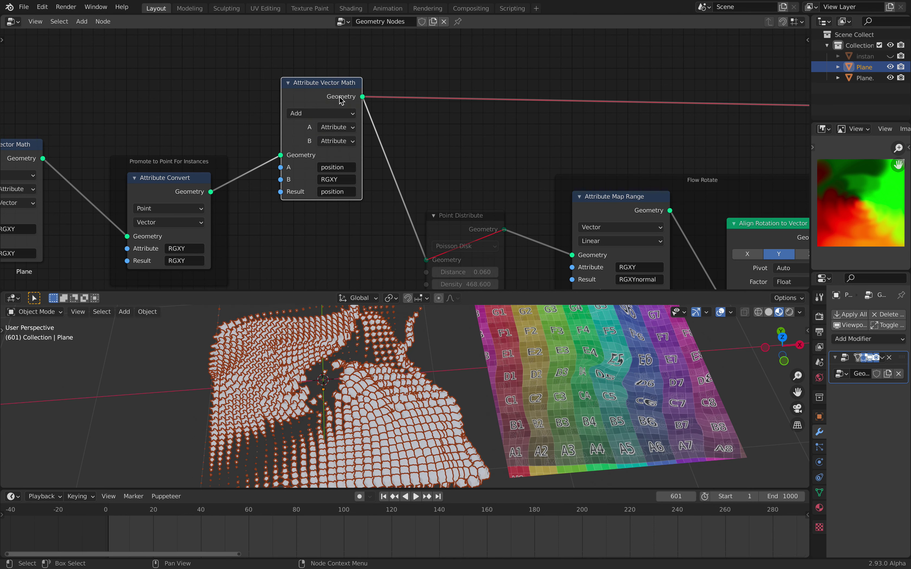
Step: Unmute the Point Distribute node and set its minimum distance to 0.080
middle_drag(512, 170, 429, 102)
click(405, 152)
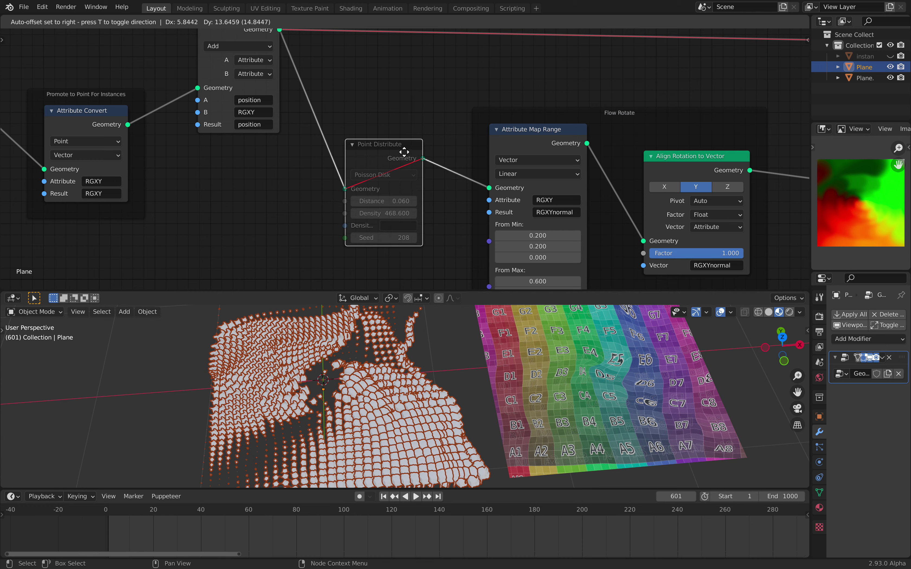
key(m)
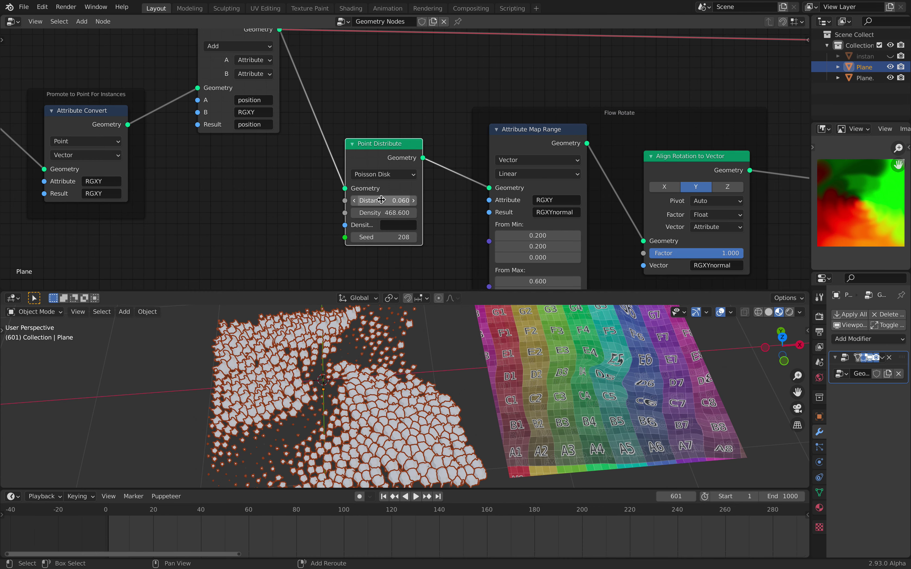
mouse_move(381, 199)
mouse_down()
mouse_move(393, 200)
mouse_move(381, 199)
mouse_up()
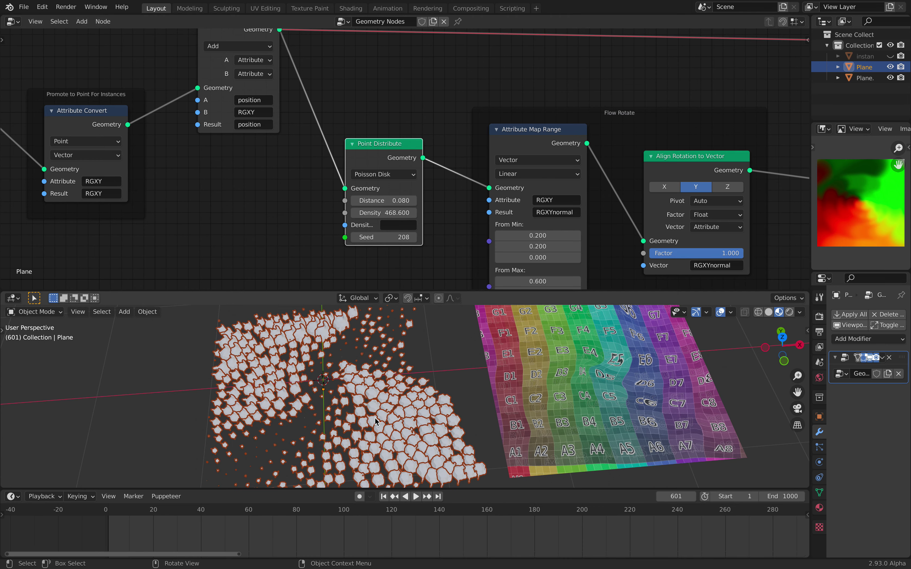
Step: Play the animation of the Poisson Disk points from nearly overhead and set the Point Distribute seed to 136
key(space)
mouse_move(377, 401)
middle_down()
mouse_move(391, 430)
mouse_move(376, 411)
middle_up()
scroll(375, 411, down, 1)
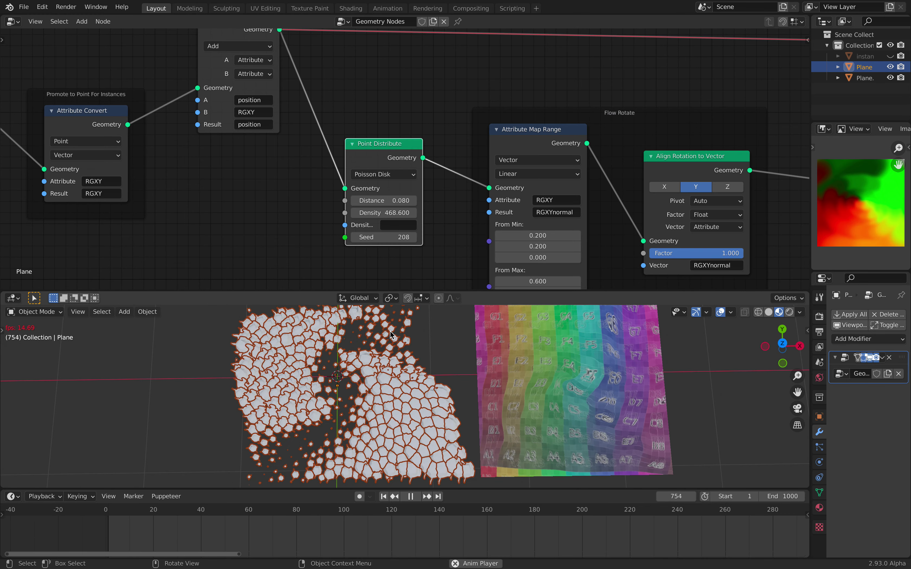
key(space)
shift+drag(382, 237, 355, 237)
Step: Move the Attribute Map Range node in the Flow Rotate frame slightly higher
scroll(336, 116, down, 4)
middle_drag(339, 115, 309, 154)
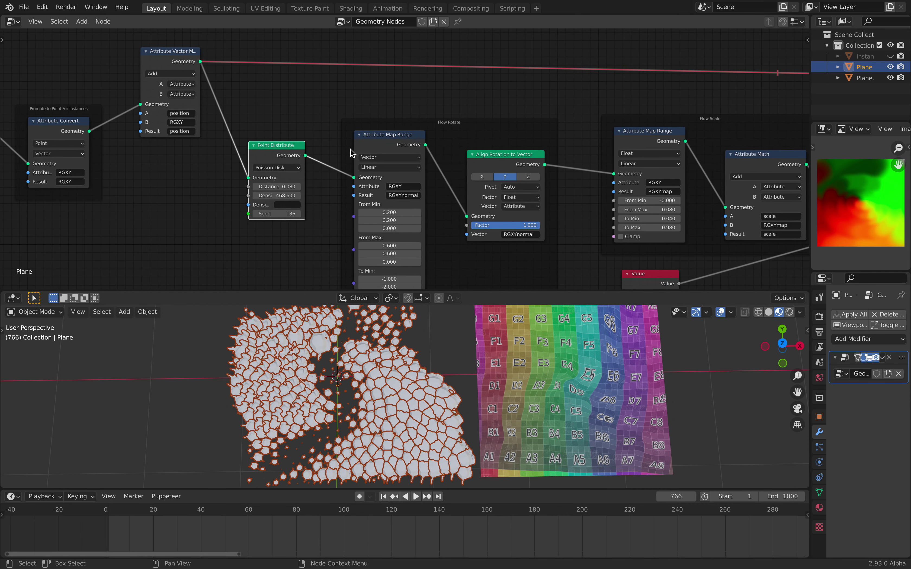
drag(365, 138, 365, 121)
middle_drag(418, 156, 323, 111)
scroll(382, 133, up, 2)
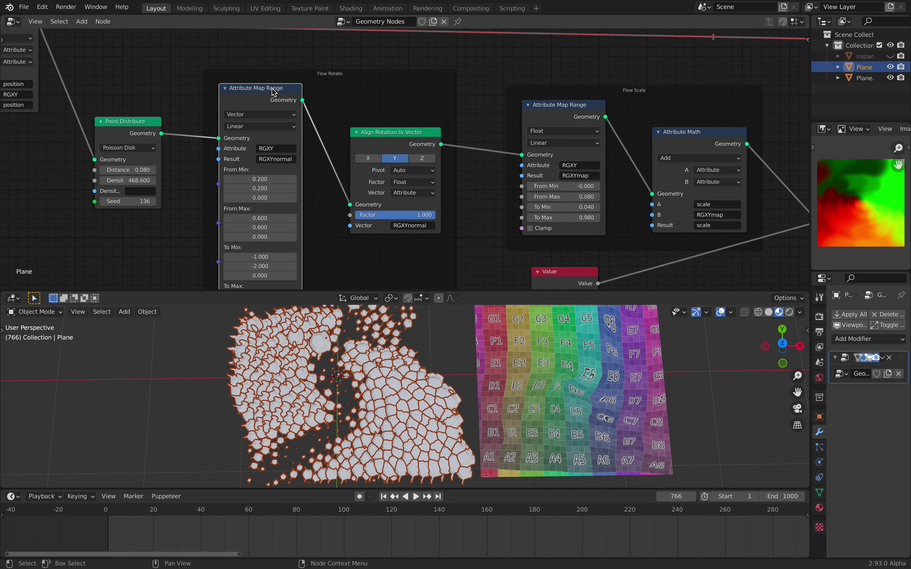
drag(272, 89, 278, 86)
Step: Shift the Align Rotation to Vector node slightly higher and review the Flow Rotate range values and alignment settings
drag(381, 134, 378, 122)
middle_drag(378, 127, 378, 123)
scroll(273, 161, up, 1)
middle_drag(260, 160, 259, 156)
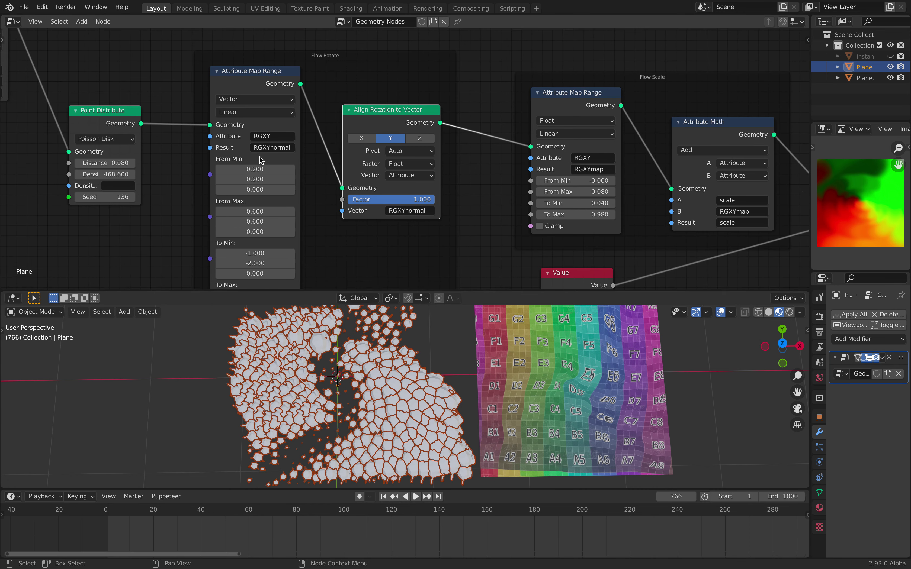
scroll(261, 160, down, 3)
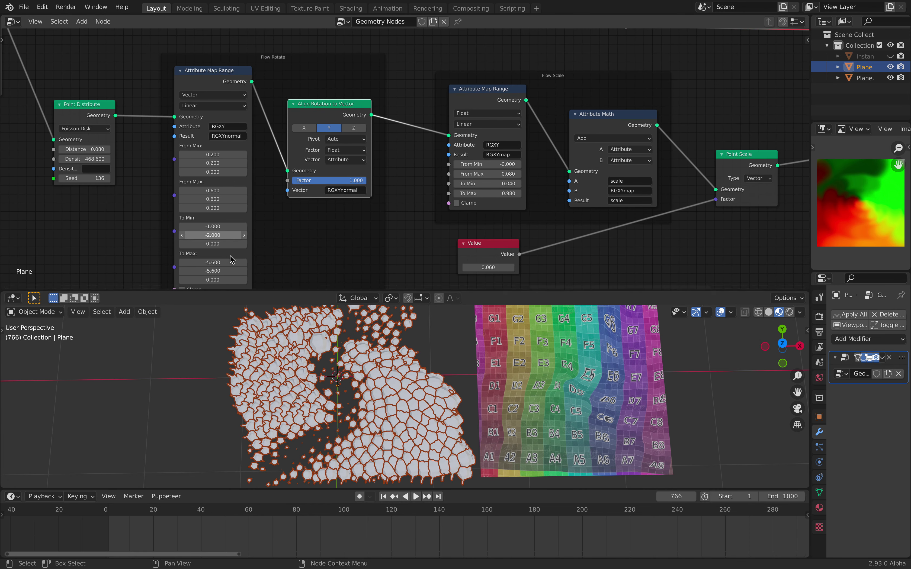
scroll(322, 162, up, 2)
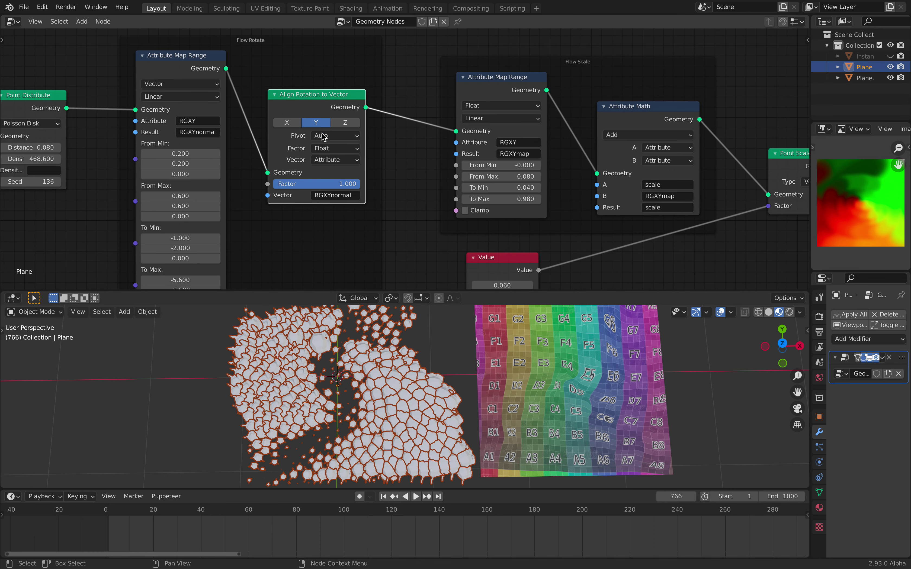
drag(349, 98, 350, 95)
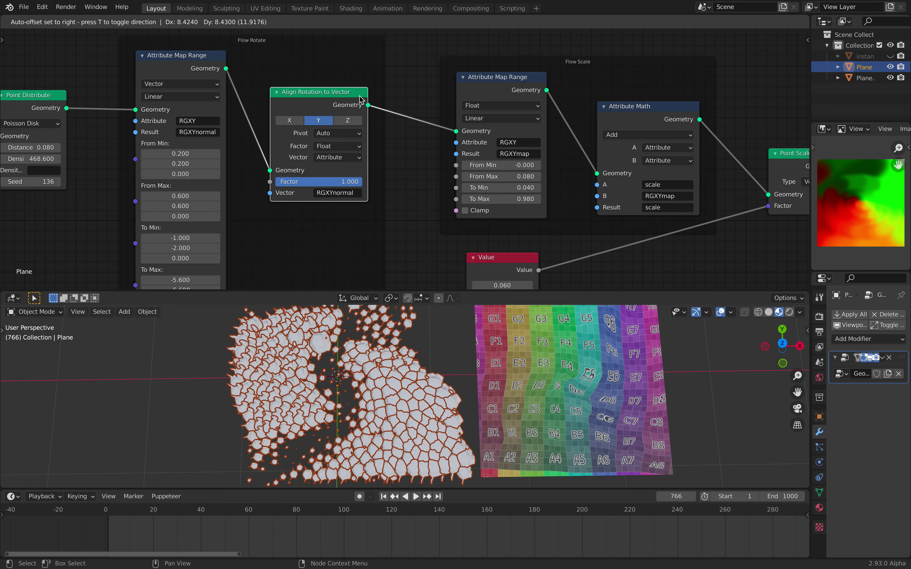
Step: Nudge the Attribute Math node, move Point Scale toward Point Instance, and place its Value node beneath Attribute Math
middle_drag(549, 123, 420, 119)
drag(527, 107, 522, 100)
middle_drag(577, 127, 313, 127)
drag(408, 151, 437, 134)
drag(121, 253, 250, 237)
Step: Set the Value node feeding the Point Scale factor to 0.040
middle_drag(253, 234, 256, 207)
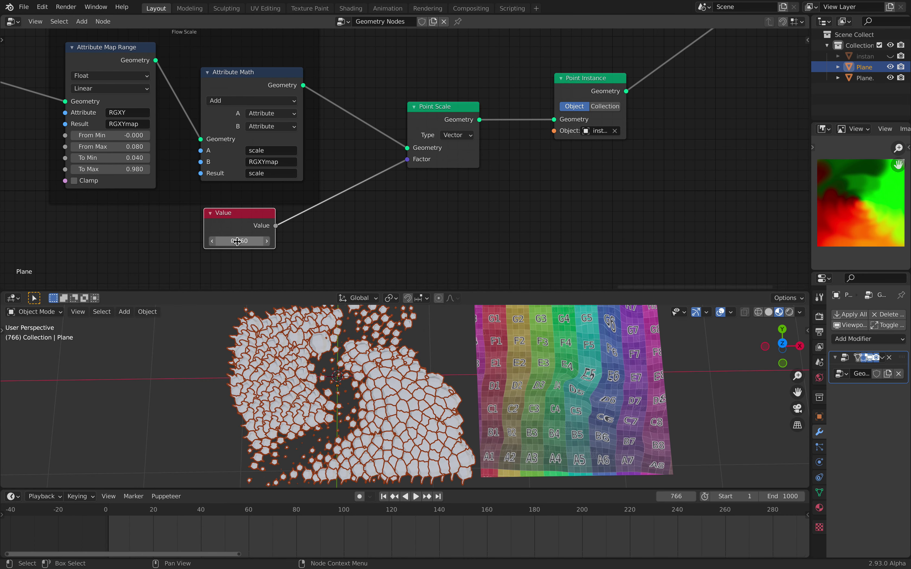
drag(239, 241, 233, 241)
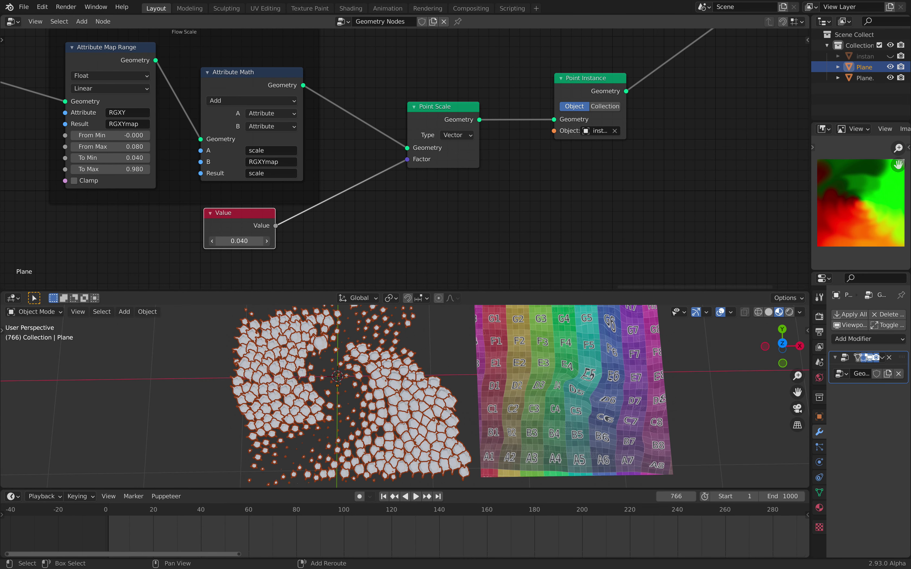
Step: Move the Point Instance node farther from and above Point Scale, and play the animation with the smaller instances
middle_drag(538, 167, 436, 203)
key(space)
drag(494, 115, 589, 77)
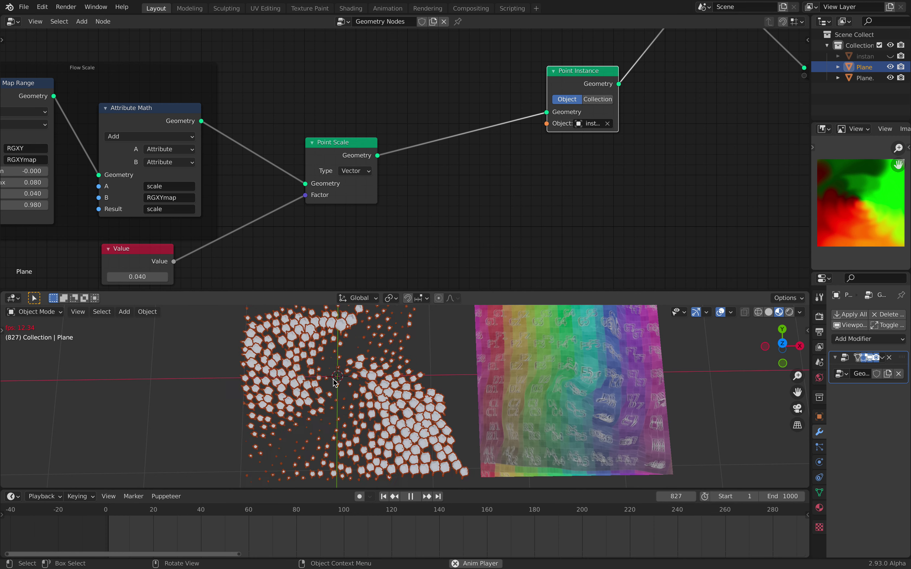
Step: Pause the animation and move the Join Geometry and Group Output nodes higher and farther from Point Instance
key(space)
middle_drag(665, 101, 380, 201)
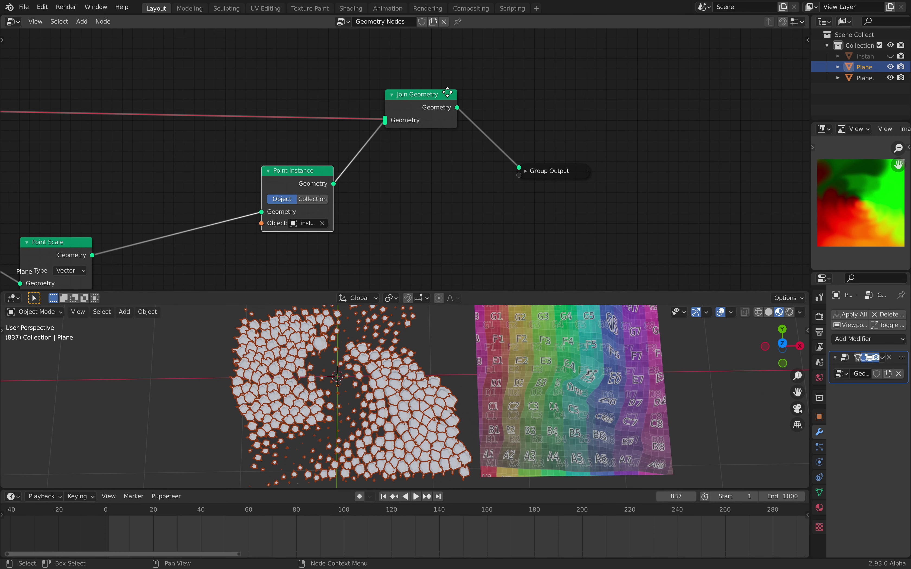
drag(447, 92, 466, 74)
drag(552, 168, 590, 127)
scroll(404, 159, down, 4)
Step: Enlarge the 3D viewport while previewing the instance animation, pause it, and widen the outliner and properties area
key(space)
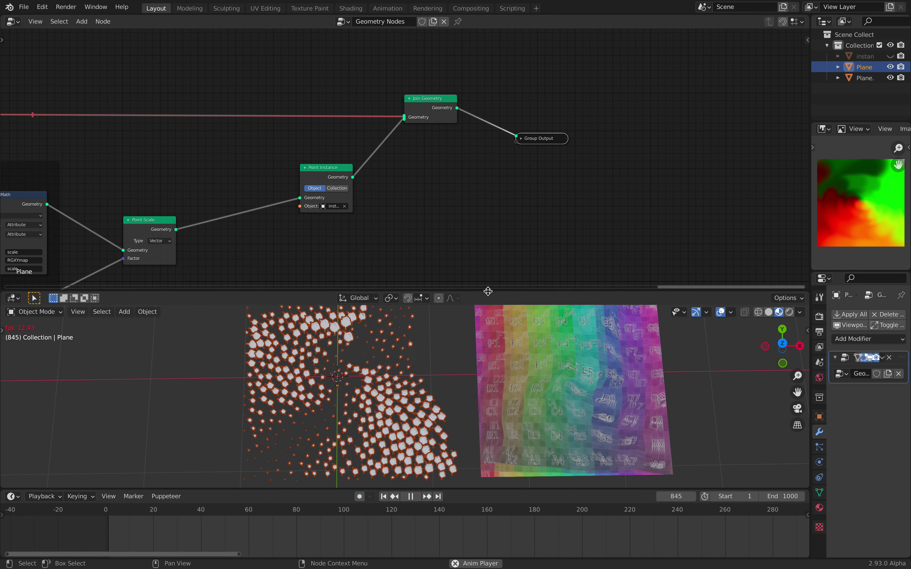
drag(488, 291, 472, 156)
key(space)
middle_drag(498, 320, 467, 305)
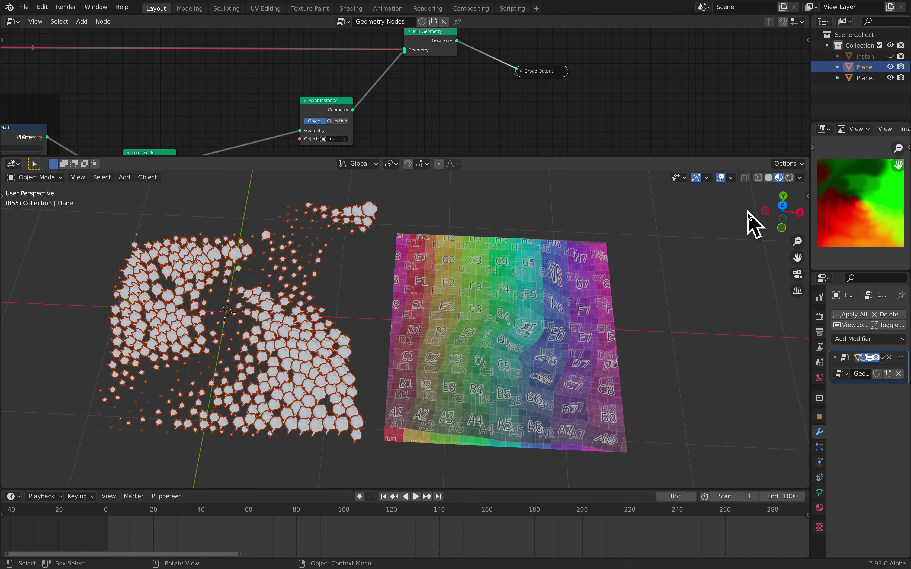
drag(799, 111, 754, 112)
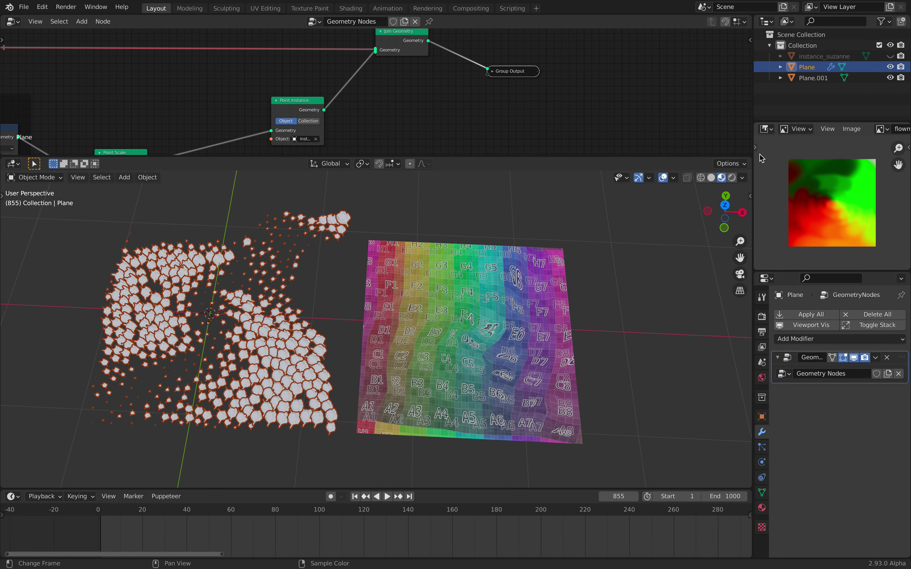
Step: Open the recent file flowmap_paint_004.blend and discard the unsaved changes in the current file
click(23, 7)
mouse_move(49, 41)
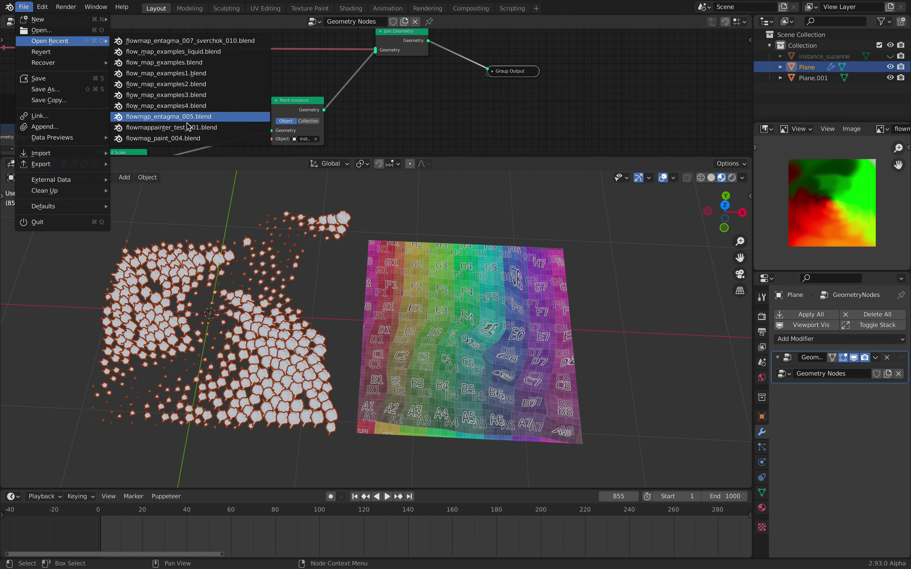
click(173, 138)
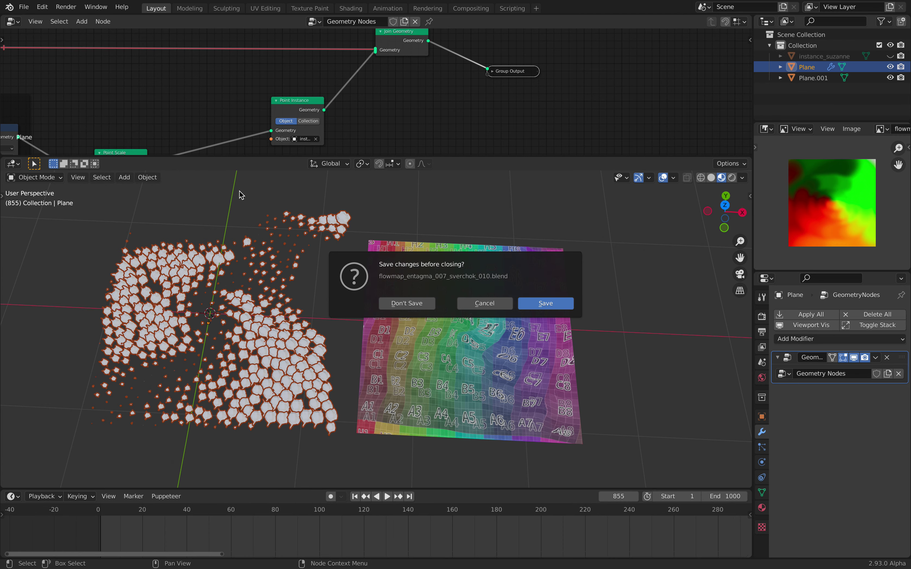
click(433, 304)
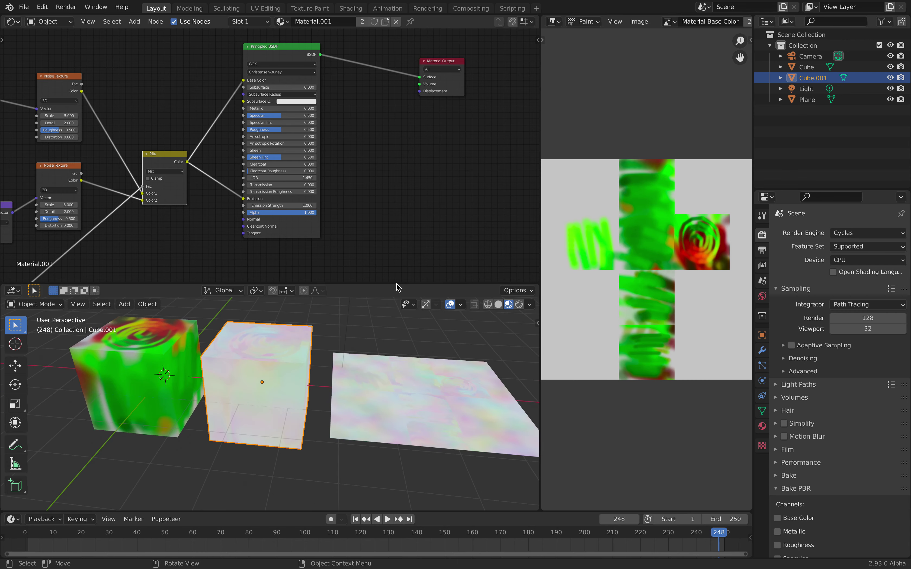
Step: Enlarge the 3D viewport and play the animation to preview the flow effect on the cubes and plane
drag(397, 285, 399, 225)
middle_drag(320, 339, 374, 344)
key(space)
scroll(361, 327, up, 1)
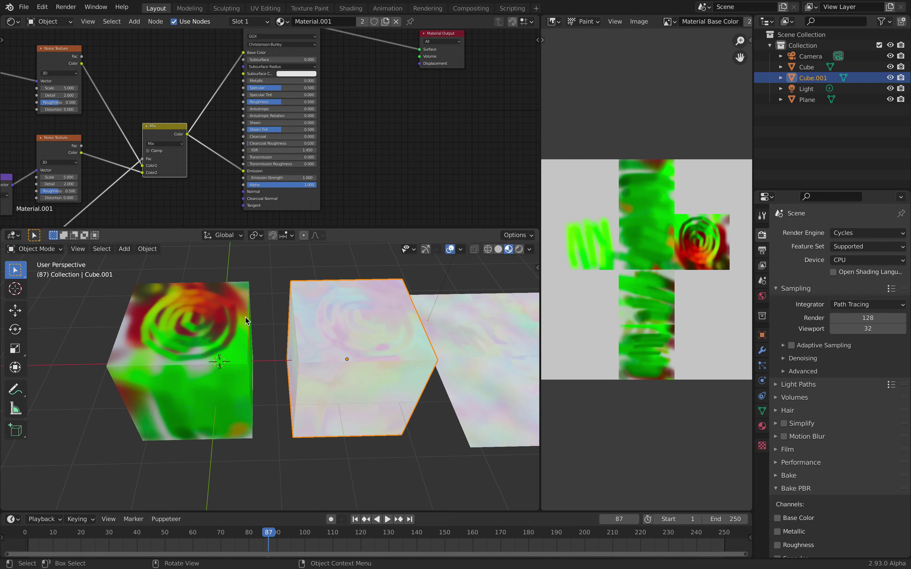
Step: Select the painted Cube, enlarge the viewport with its sidebar shown, and switch the cube to Texture Paint mode
click(210, 323)
middle_drag(201, 331, 436, 264)
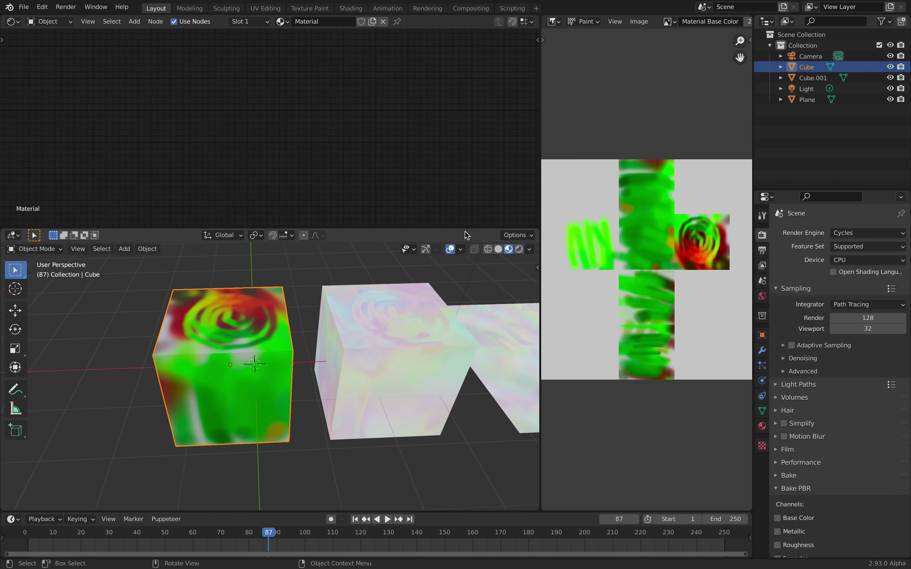
drag(466, 228, 470, 183)
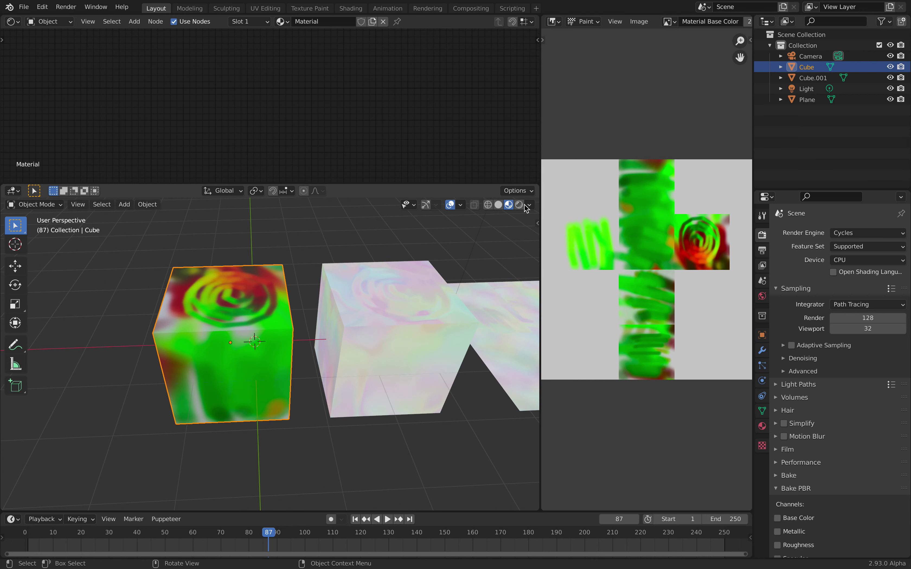
click(536, 220)
click(51, 205)
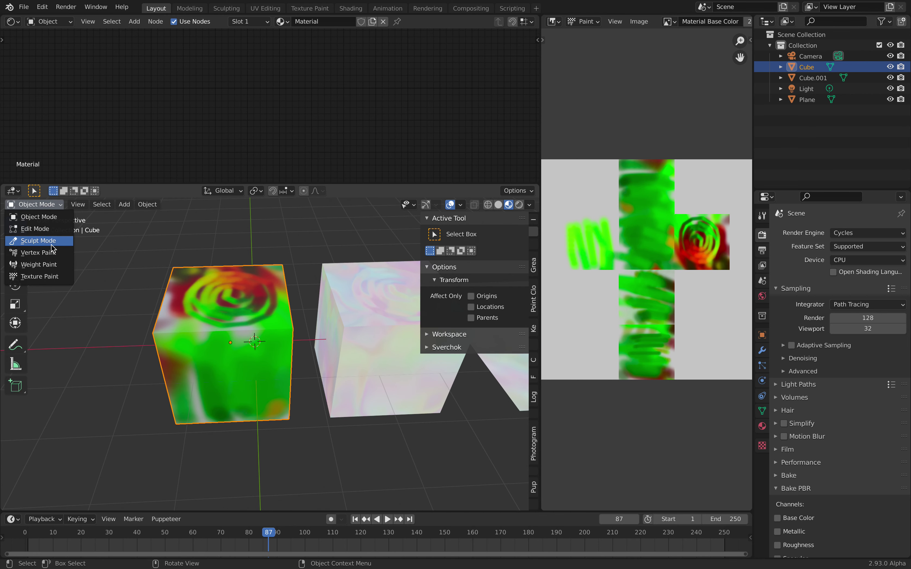
click(49, 277)
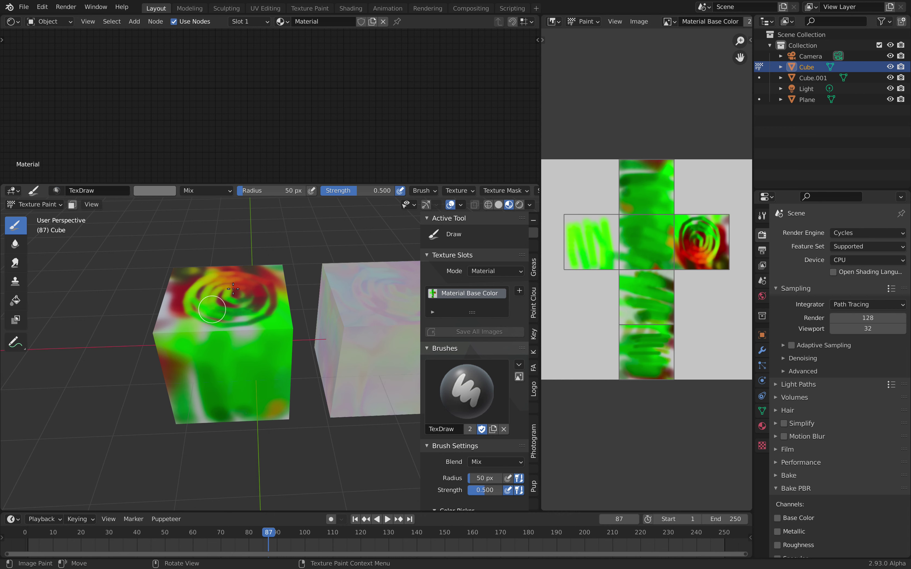
Step: Collapse the Active Tool settings and bring the 3D Flowmap Paint options into view
click(450, 218)
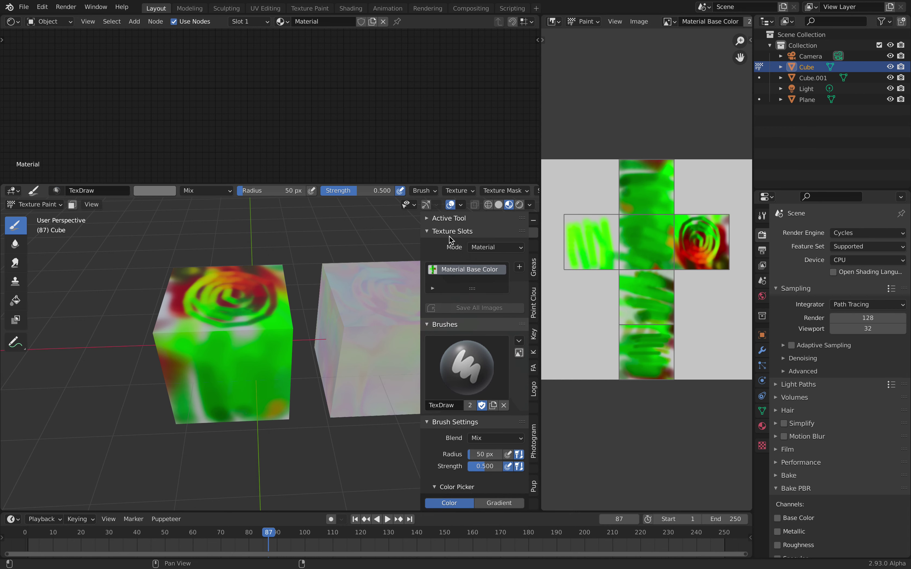
scroll(456, 243, down, 2)
scroll(487, 249, up, 2)
scroll(442, 269, down, 1)
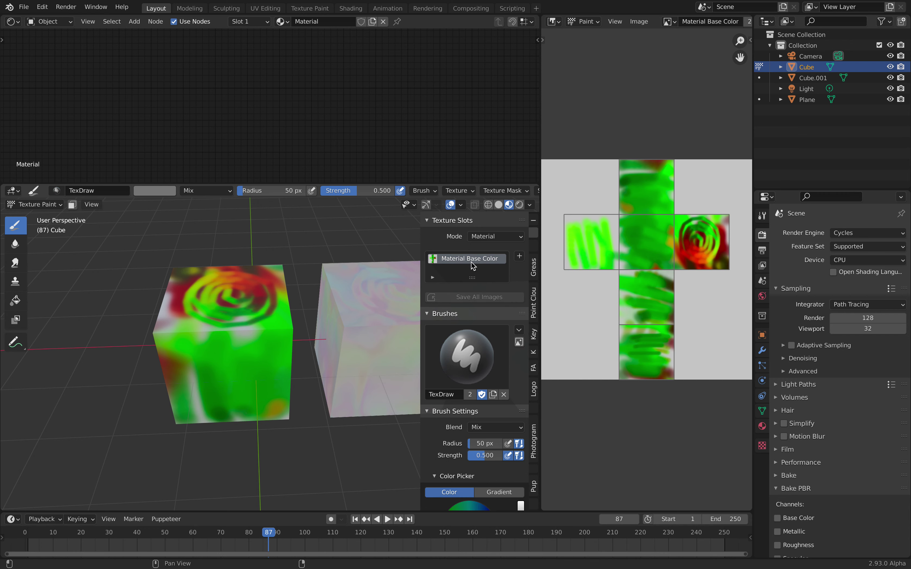
scroll(473, 265, down, 20)
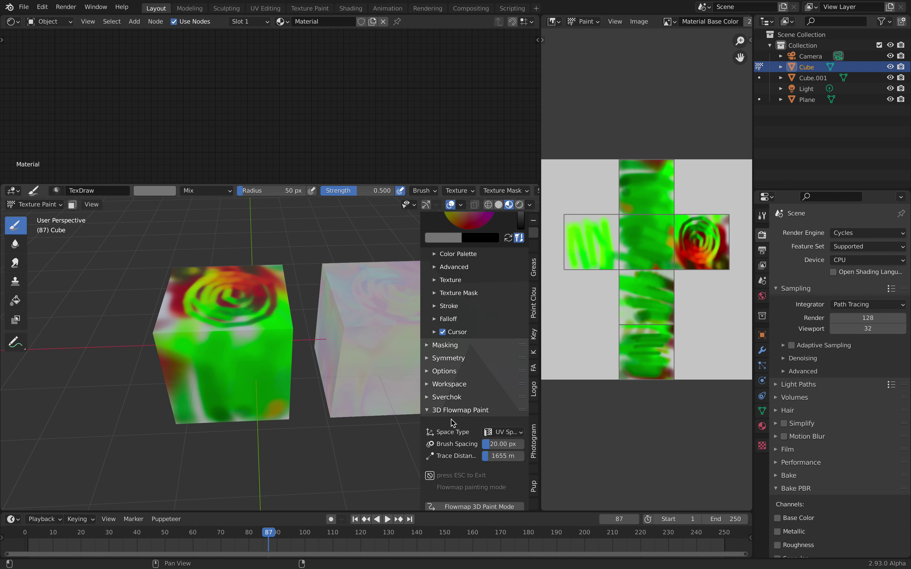
scroll(453, 423, down, 1)
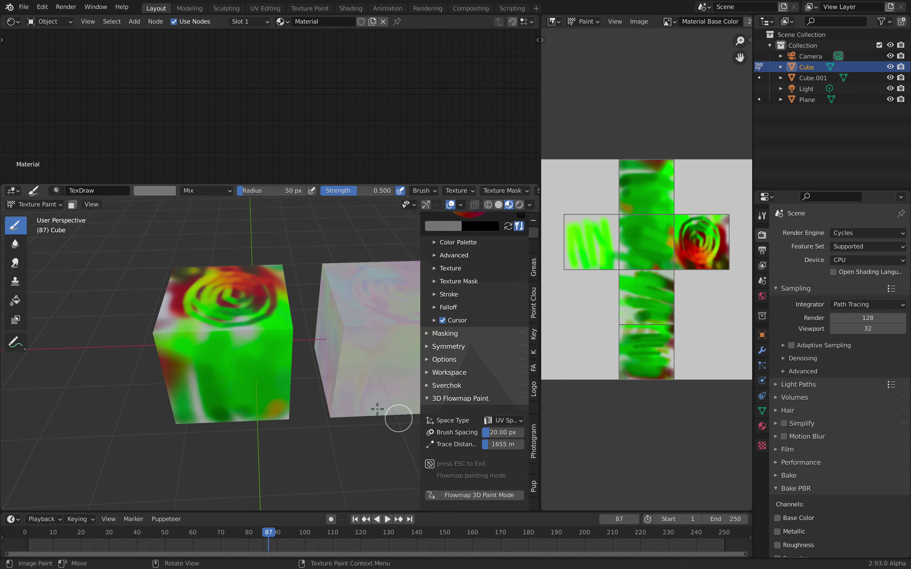
Step: Start Flowmap 3D Paint Mode and paint a downward stroke and a large swirl on the cube's front face
middle_drag(232, 363, 250, 348)
scroll(249, 348, up, 1)
click(470, 495)
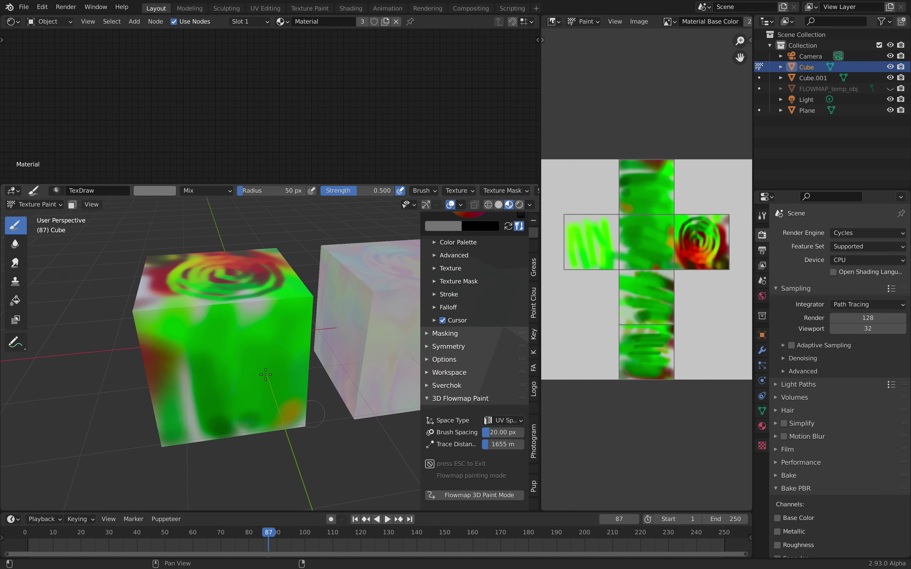
drag(172, 324, 180, 366)
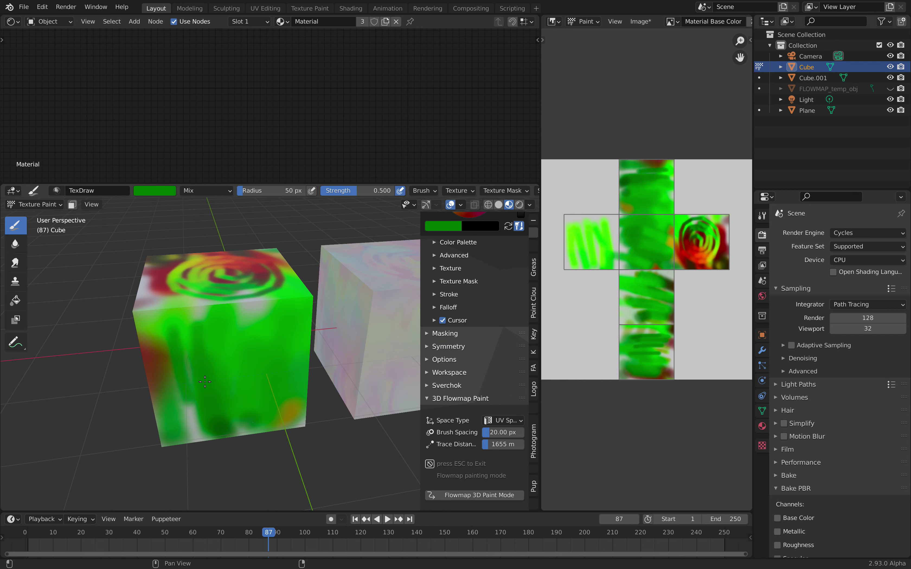
mouse_move(249, 329)
mouse_down()
mouse_move(258, 385)
mouse_move(286, 350)
mouse_move(207, 311)
mouse_up()
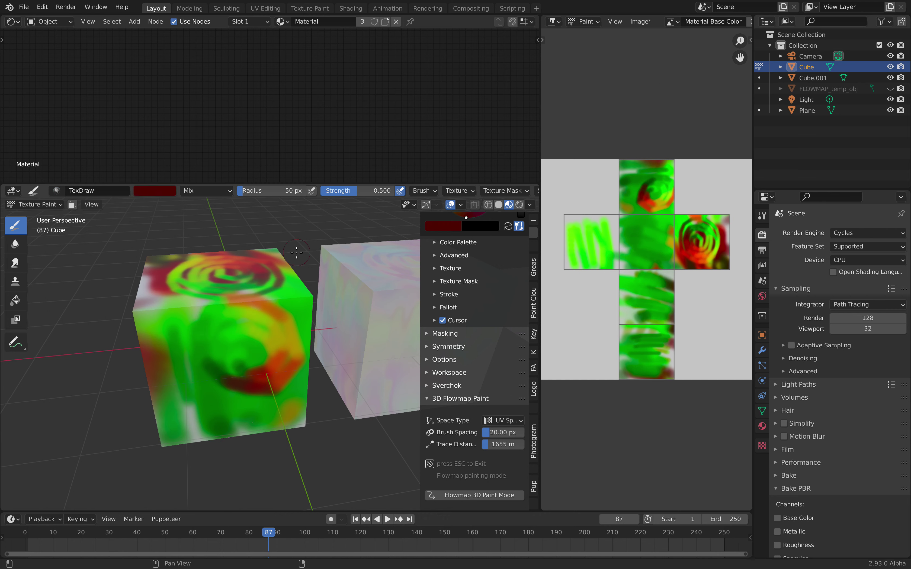
Step: Inspect the flow distortion on the second cube's top and front faces, and widen the image editor
mouse_move(299, 252)
middle_down()
mouse_move(309, 263)
mouse_move(296, 322)
mouse_move(275, 343)
middle_up()
middle_drag(350, 312, 317, 278)
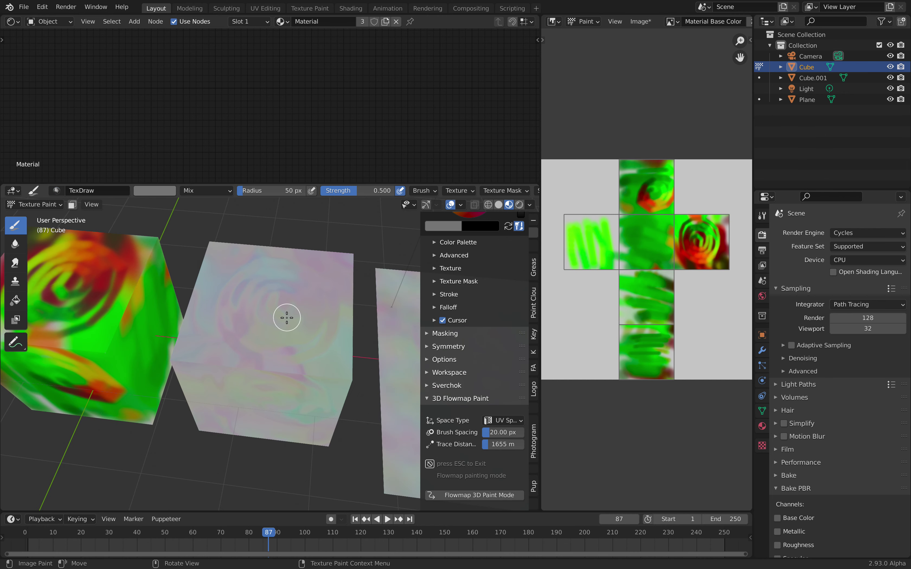
scroll(303, 313, up, 2)
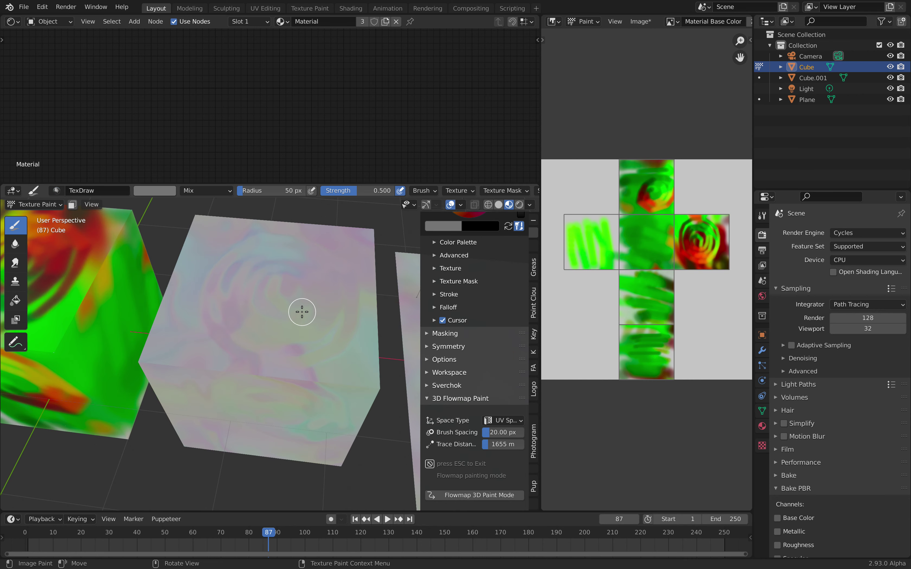
middle_drag(307, 311, 299, 297)
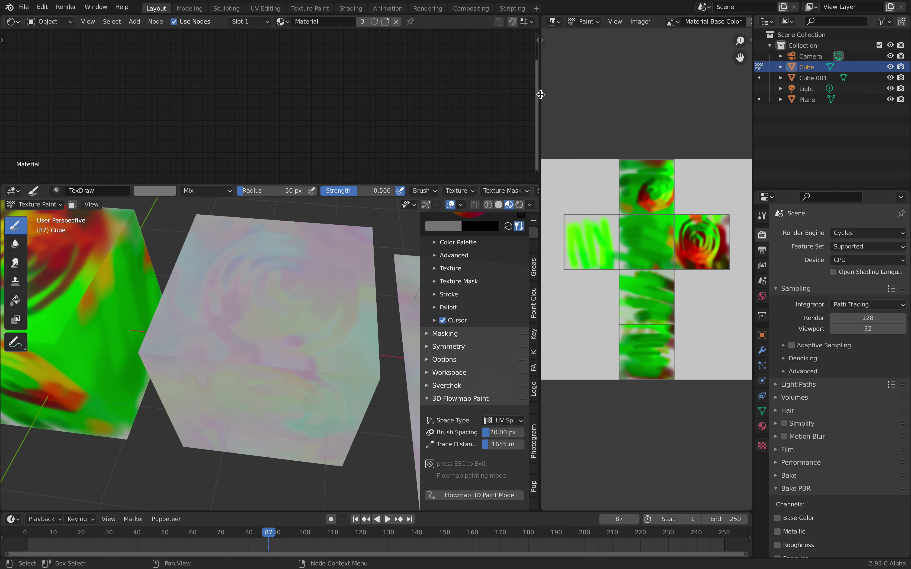
drag(540, 94, 477, 97)
Step: Reopen the recent file flowmap_entagma_007_sverchok_010.blend without saving the changes to the painted cube file
click(24, 7)
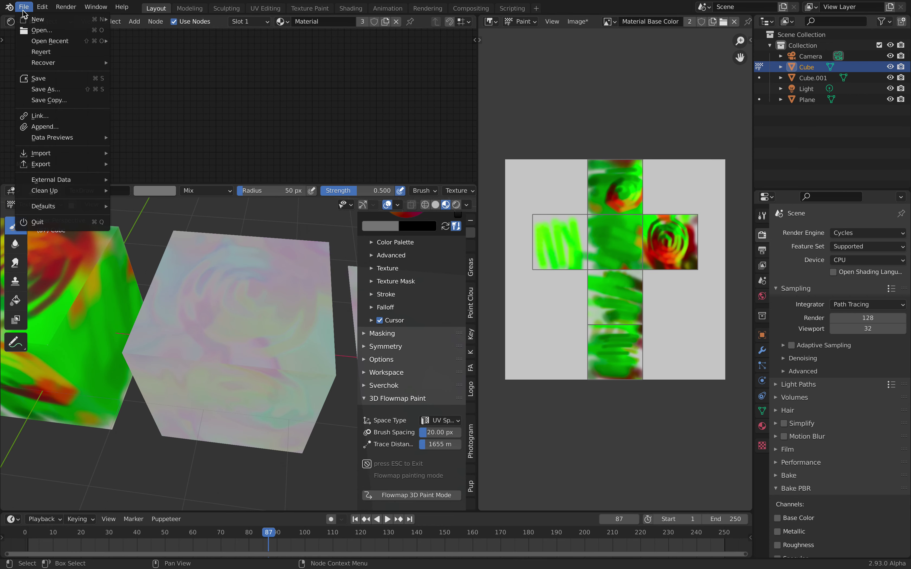
mouse_move(36, 44)
click(161, 52)
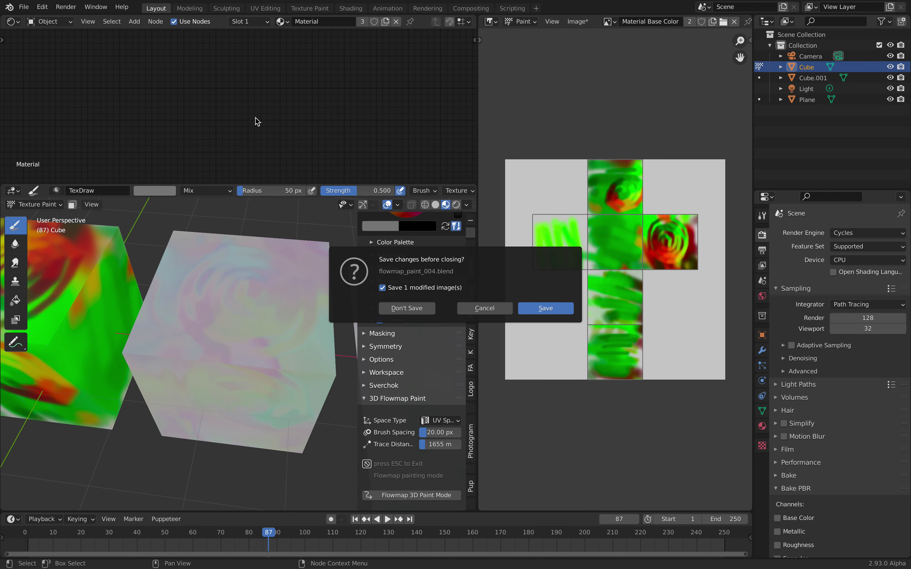
click(429, 308)
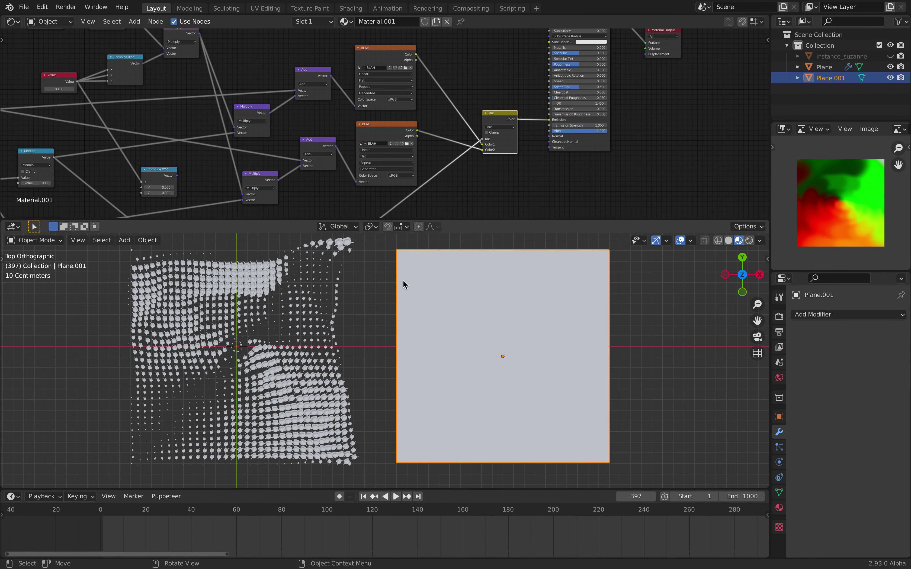
Step: View the scene in perspective and examine the whole Material.001 shader node tree of Plane.001
middle_drag(443, 302, 442, 271)
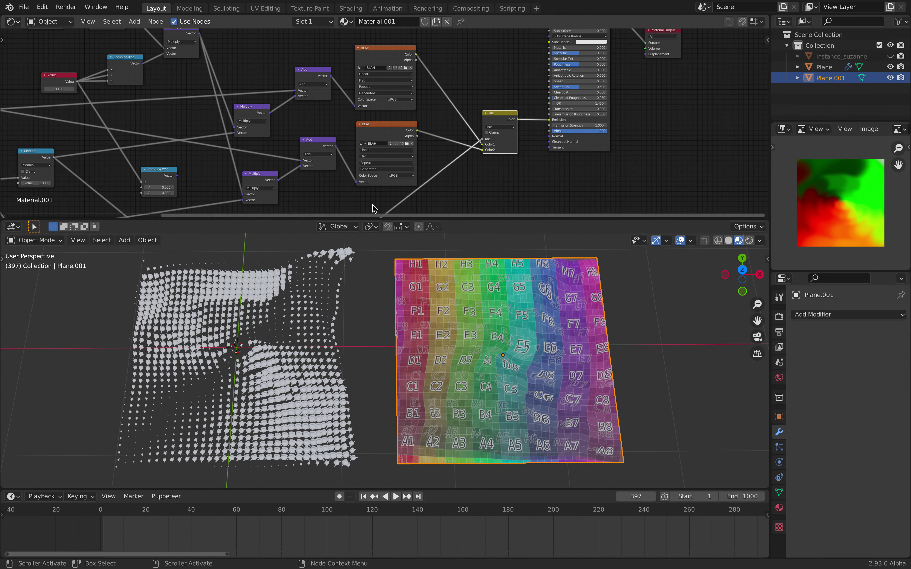
middle_drag(336, 89, 396, 83)
scroll(395, 82, down, 3)
scroll(273, 115, down, 3)
middle_drag(274, 116, 396, 112)
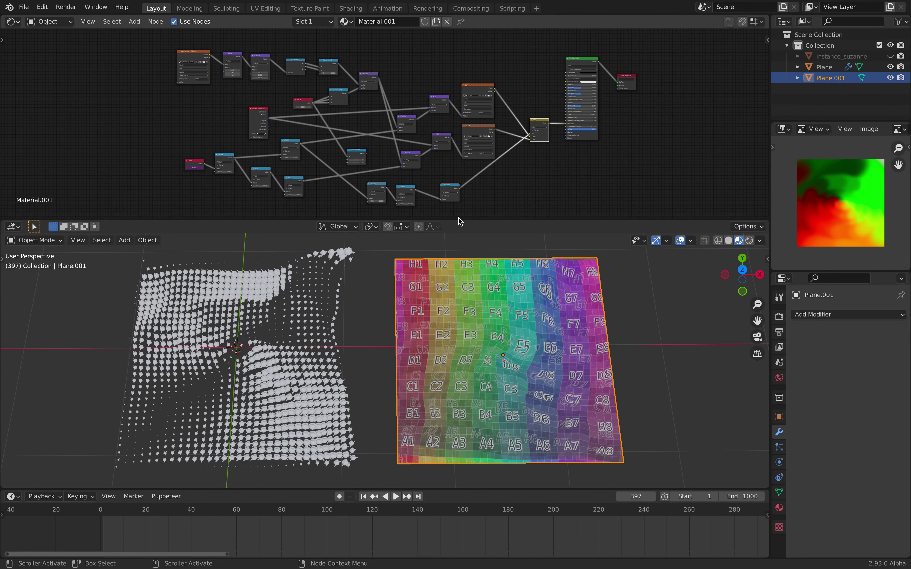
Step: Select the Plane with the instances and switch the node editor to its Geometry Nodes tree
click(266, 366)
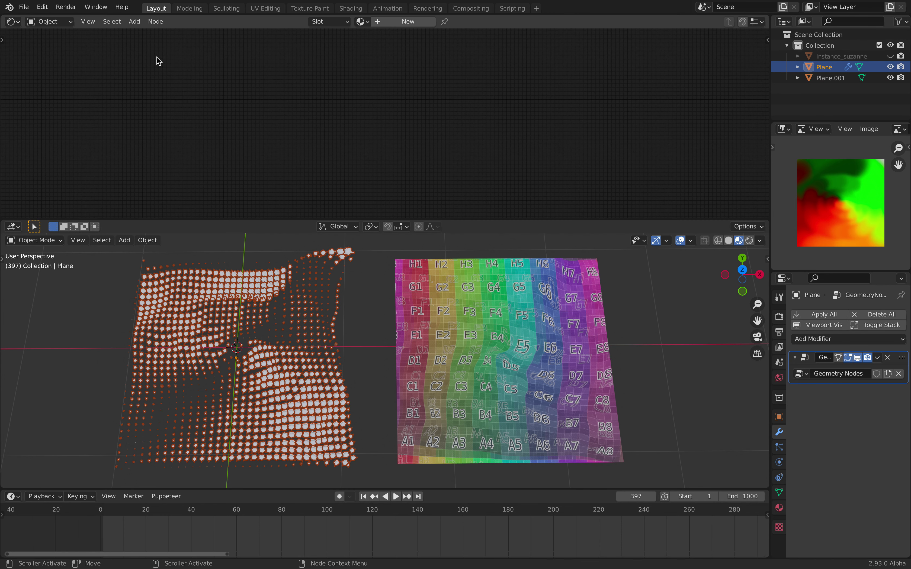
click(13, 22)
click(38, 131)
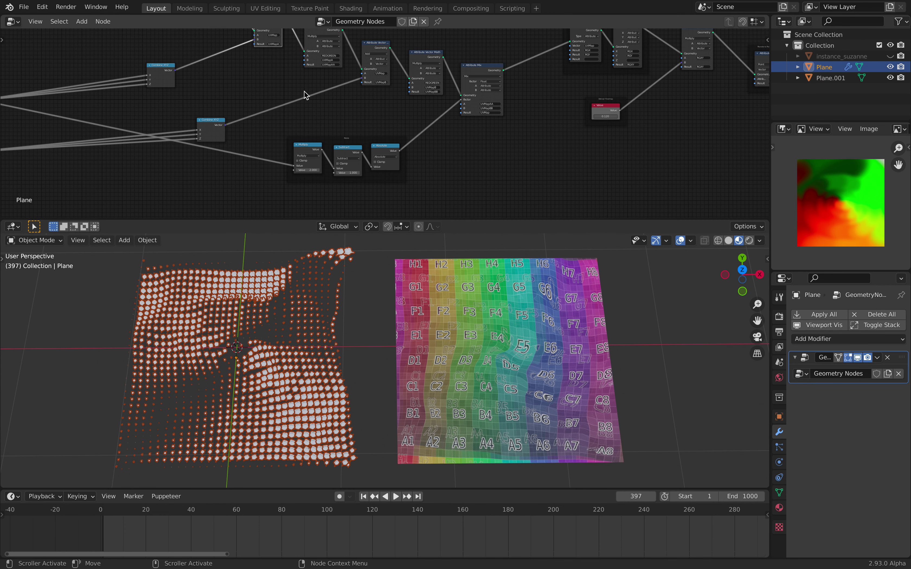
Step: Examine the node chain from Group Input through the Sampling Flowmap frame to the node that outputs UVMapA
middle_drag(388, 72, 610, 85)
middle_drag(118, 116, 331, 145)
scroll(329, 103, up, 3)
scroll(328, 104, up, 1)
middle_drag(412, 160, 393, 183)
middle_drag(209, 118, 191, 127)
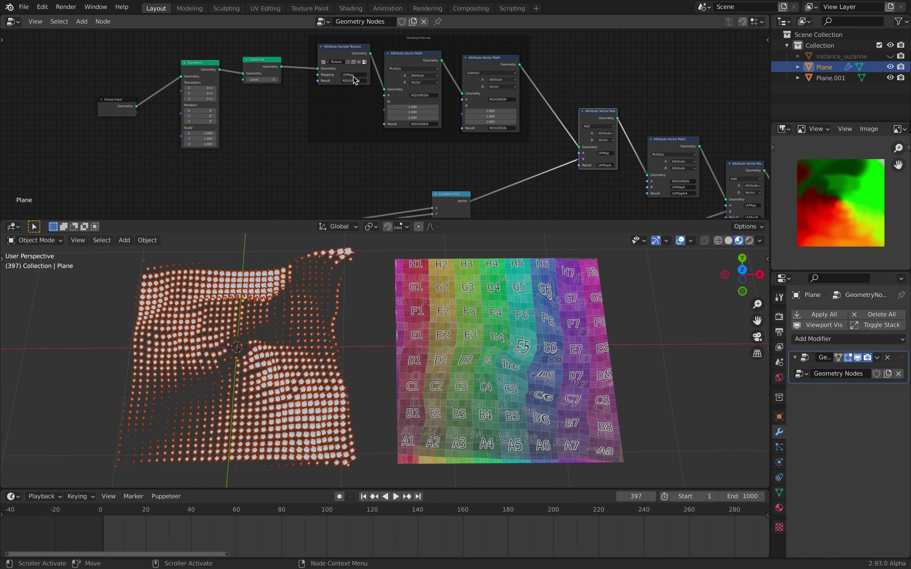
middle_drag(582, 161, 358, 163)
scroll(409, 142, up, 2)
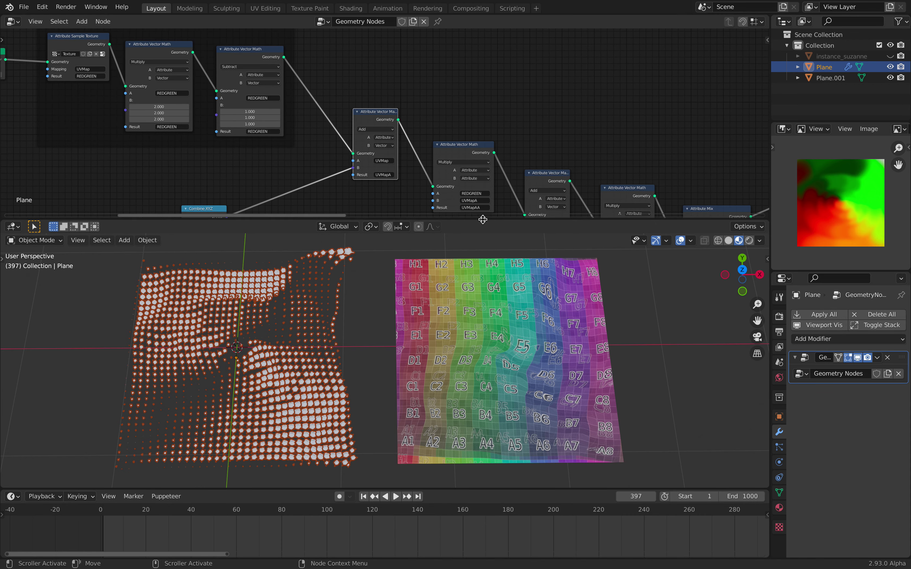
Step: Enlarge the node editor and examine the Attribute Sample Texture node and the REDGREEN multiply and subtract nodes
drag(486, 220, 489, 288)
middle_drag(196, 127, 264, 111)
middle_drag(359, 122, 510, 140)
scroll(452, 117, up, 4)
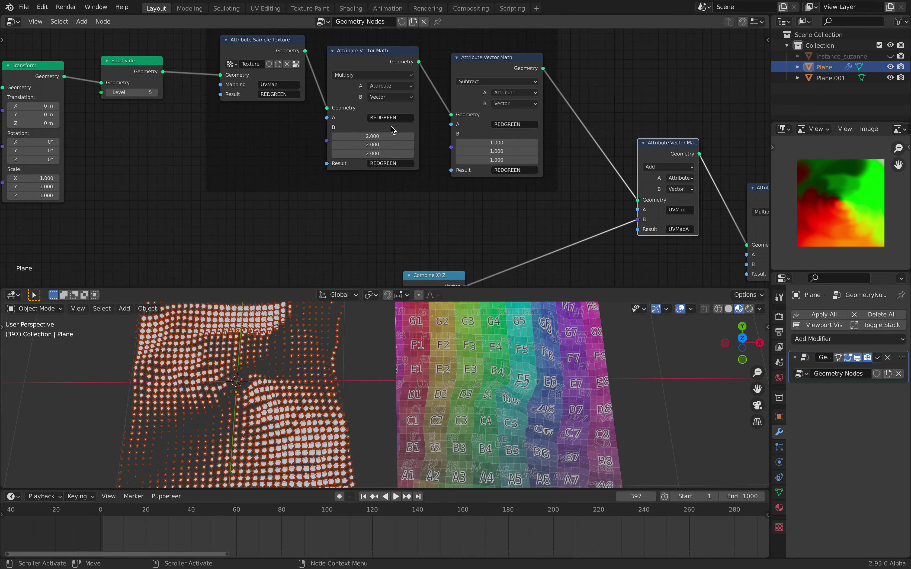
middle_drag(705, 194, 487, 195)
scroll(452, 206, down, 1)
scroll(450, 207, down, 2)
middle_drag(326, 163, 553, 203)
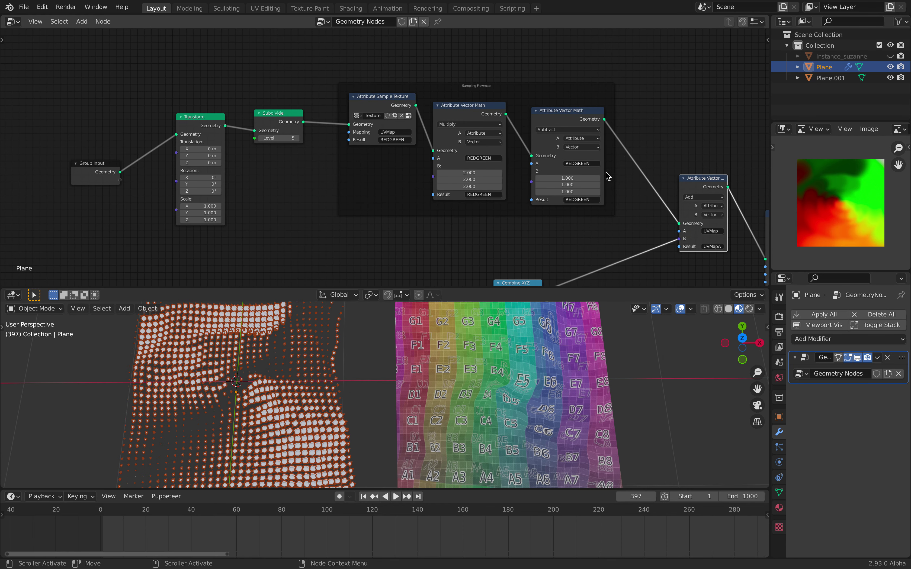
Step: Examine how REDGREEN is multiplied with UVMapA and UVMapB in the nodes between the Sampling Flowmap frame and Attribute Mix
middle_drag(607, 175, 424, 157)
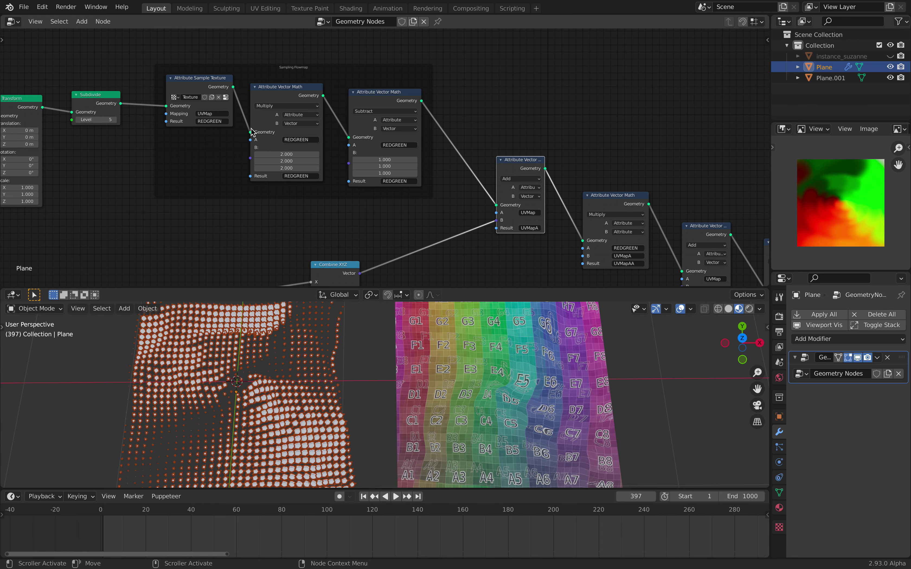
scroll(251, 132, up, 2)
scroll(293, 132, down, 2)
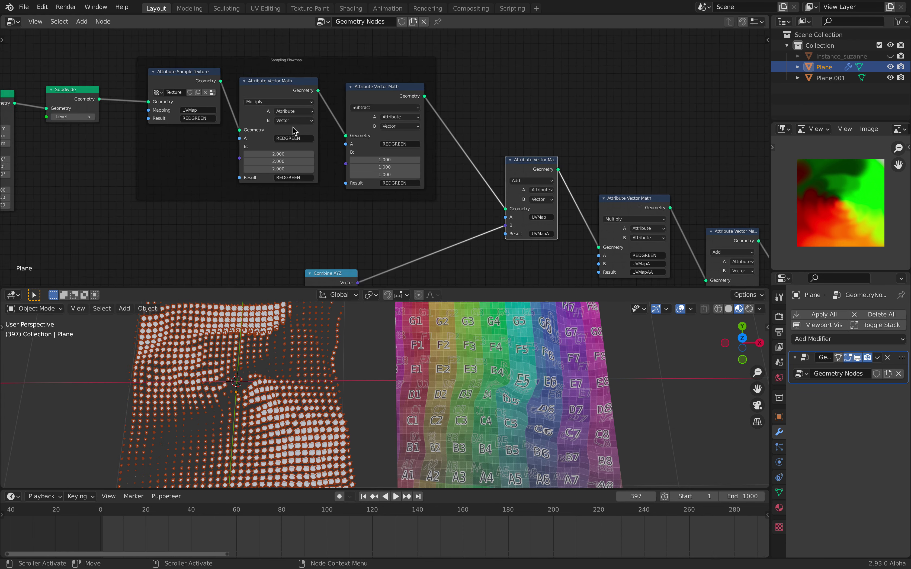
scroll(335, 116, down, 1)
middle_drag(335, 116, 300, 98)
scroll(441, 158, up, 3)
middle_drag(540, 185, 328, 147)
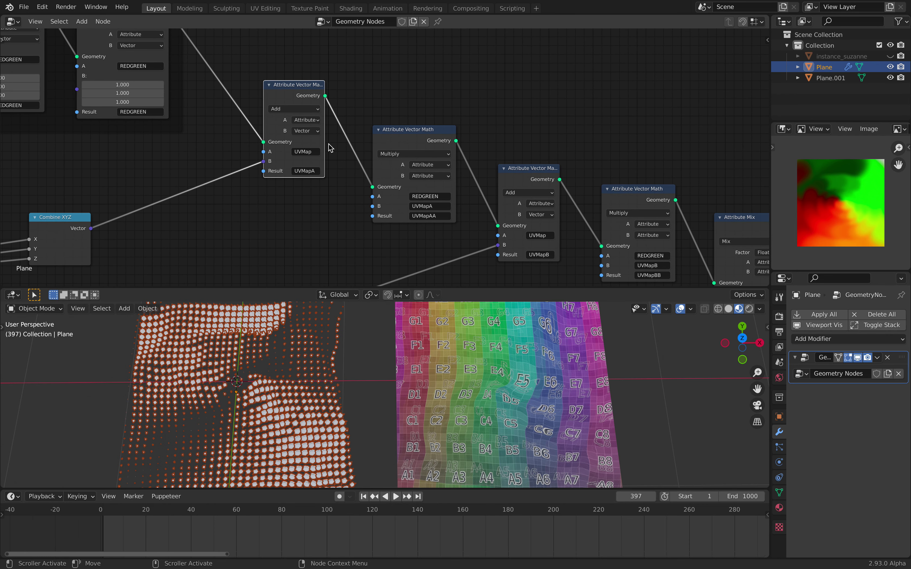
scroll(333, 152, down, 3)
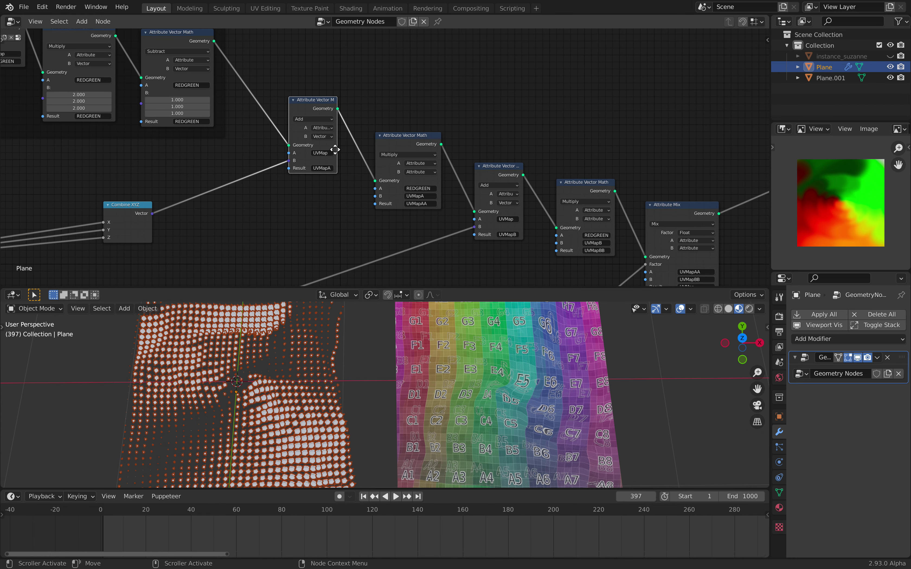
middle_drag(305, 138, 404, 119)
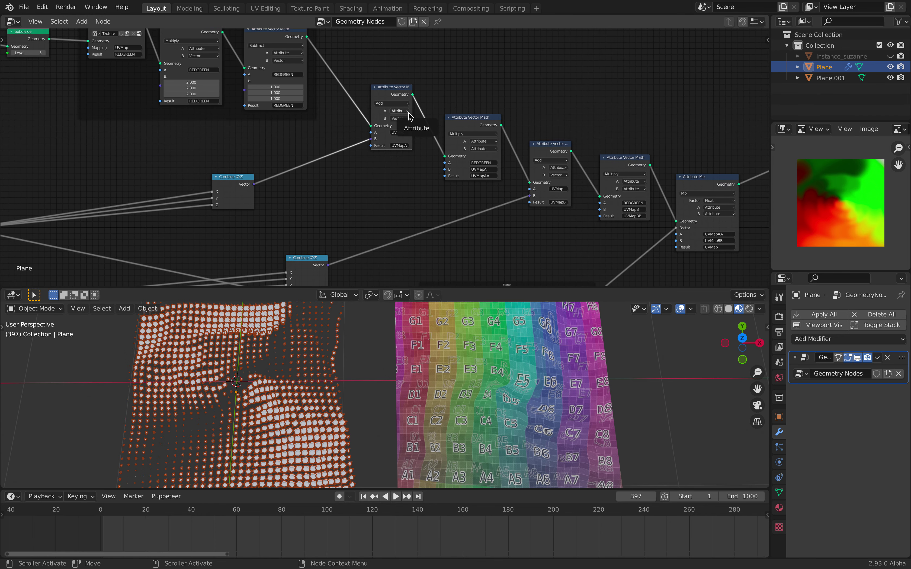